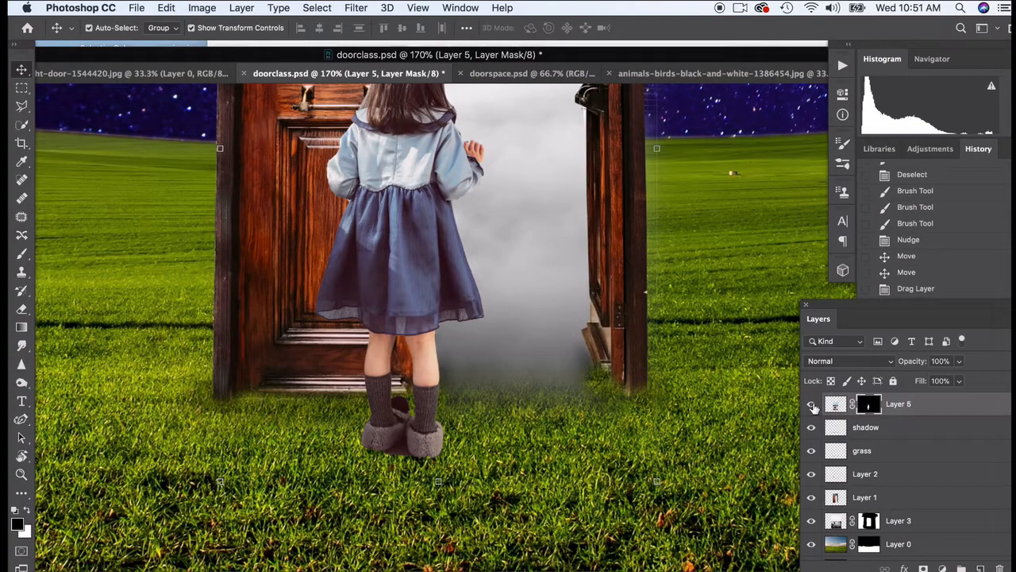
Mask out the leftover brown patch between and beneath the girl's slippers on Layer 5's mask with a 15 px soft brush.
click(810, 405)
click(810, 404)
scroll(443, 468, up, 5)
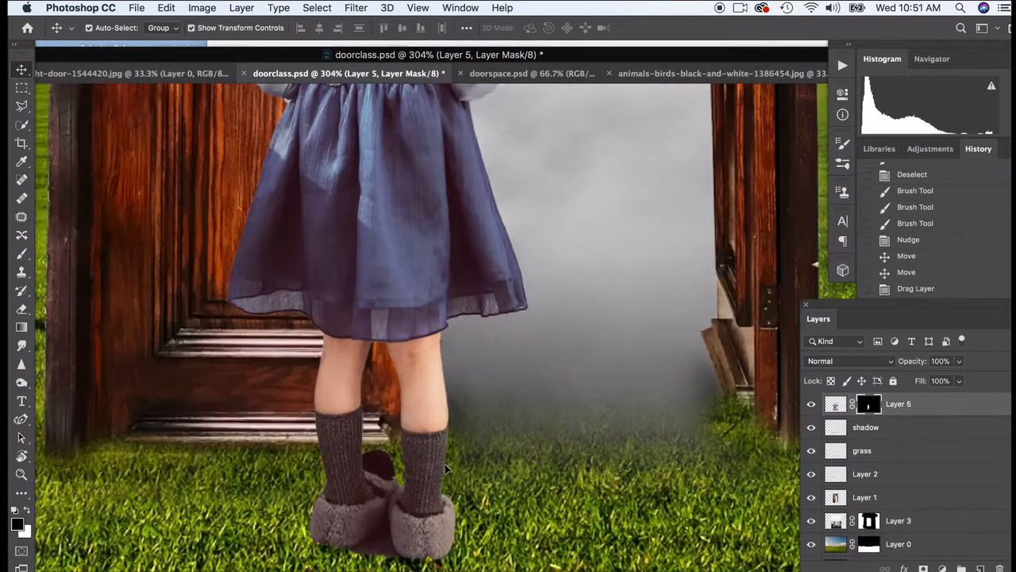
scroll(443, 468, down, 5)
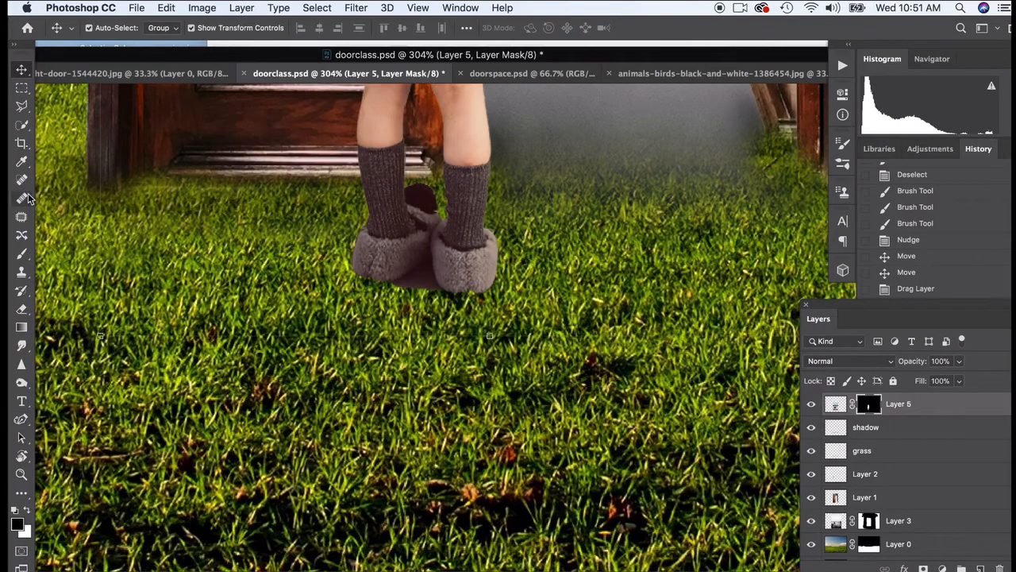
click(21, 254)
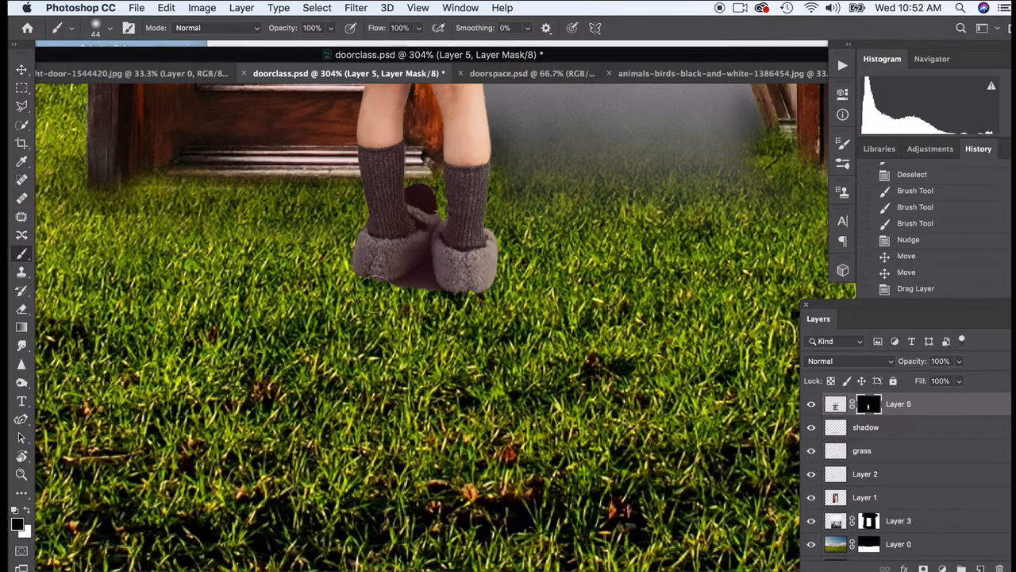
click(95, 29)
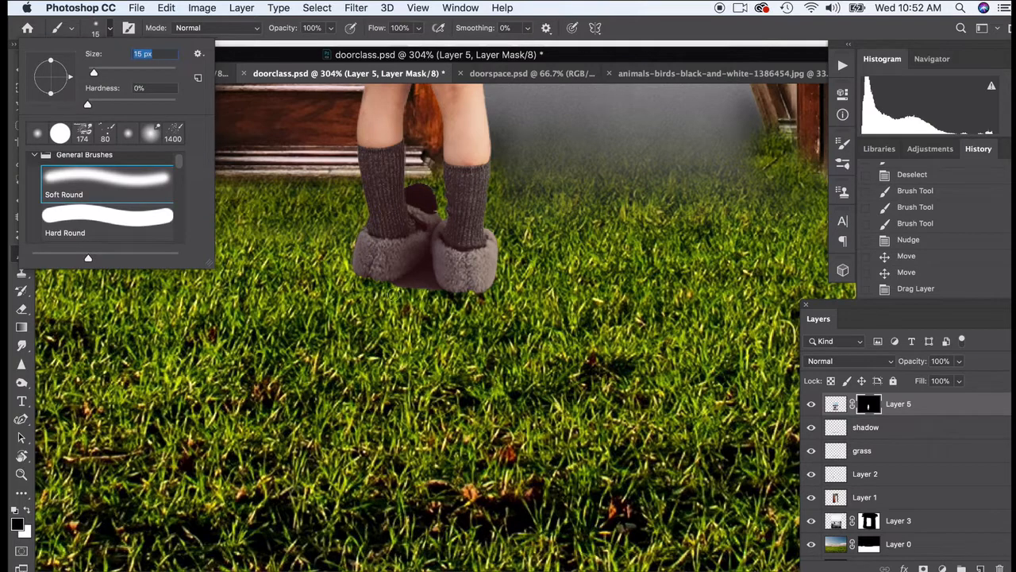
key(Return)
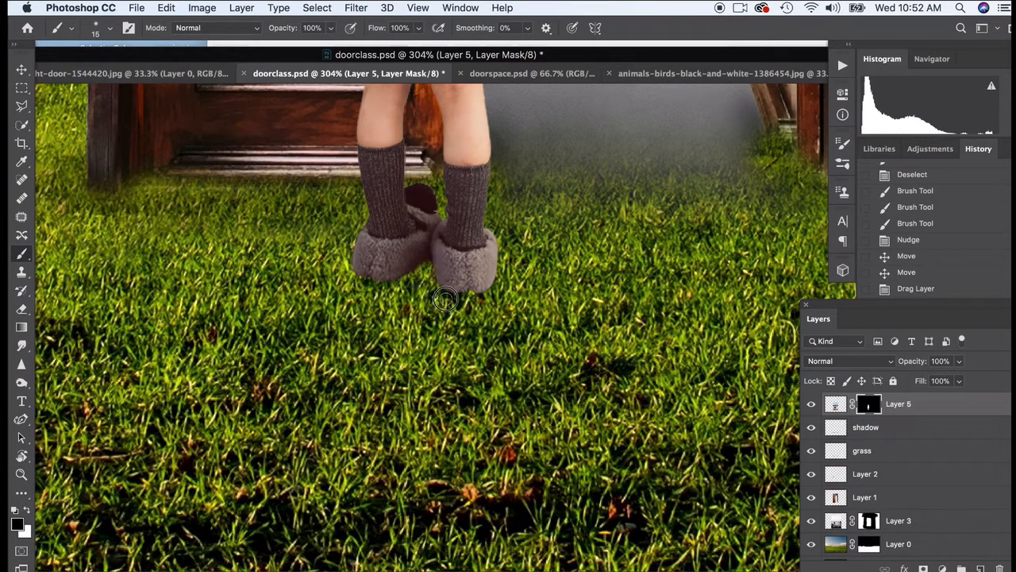
drag(445, 298, 523, 307)
scroll(570, 273, up, 5)
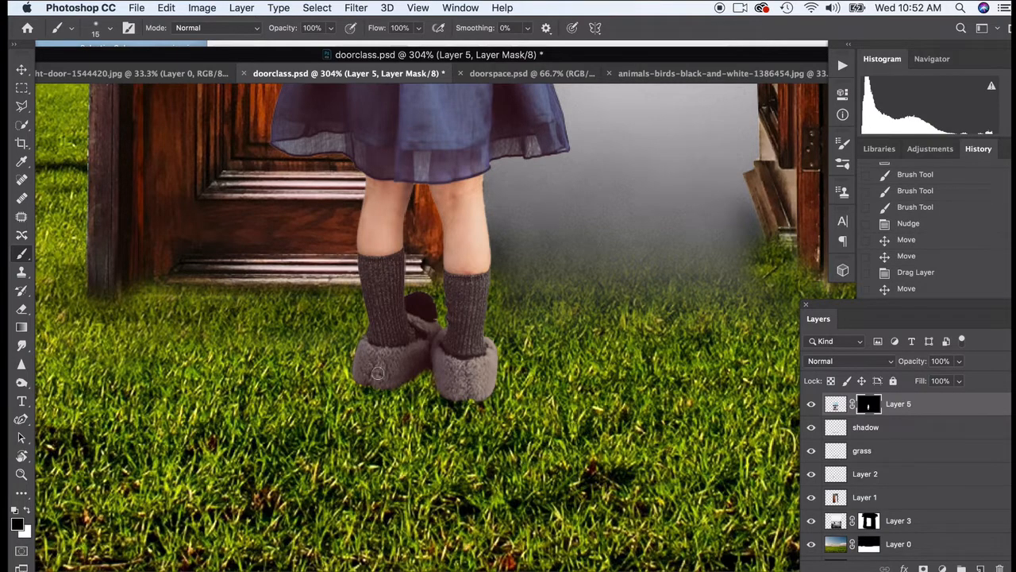
Ready the Clone Stamp on Layer 0's grass, and add a new topmost layer named "Grass overlay girls feet".
scroll(903, 527, down, 1)
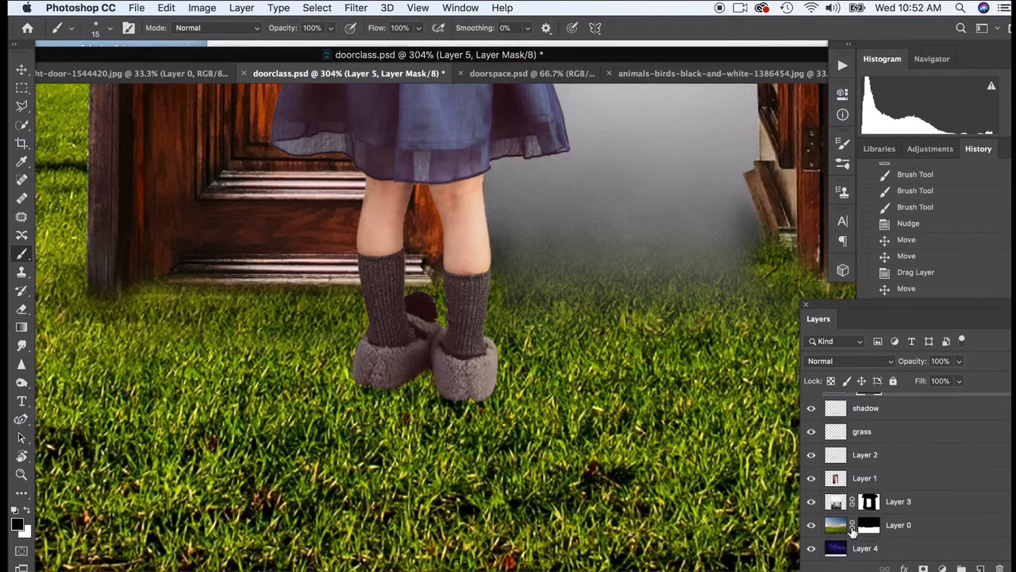
click(839, 526)
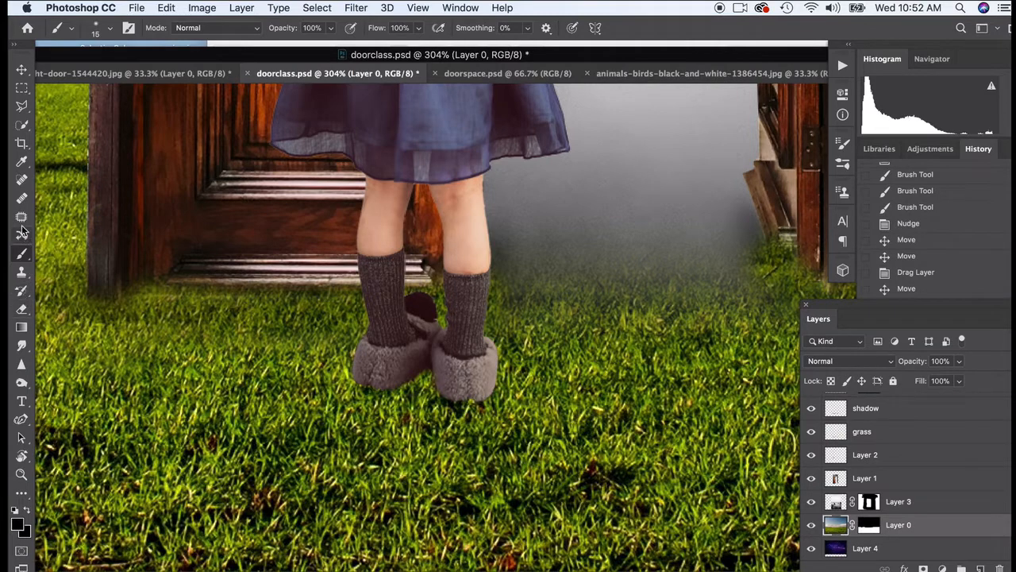
click(21, 272)
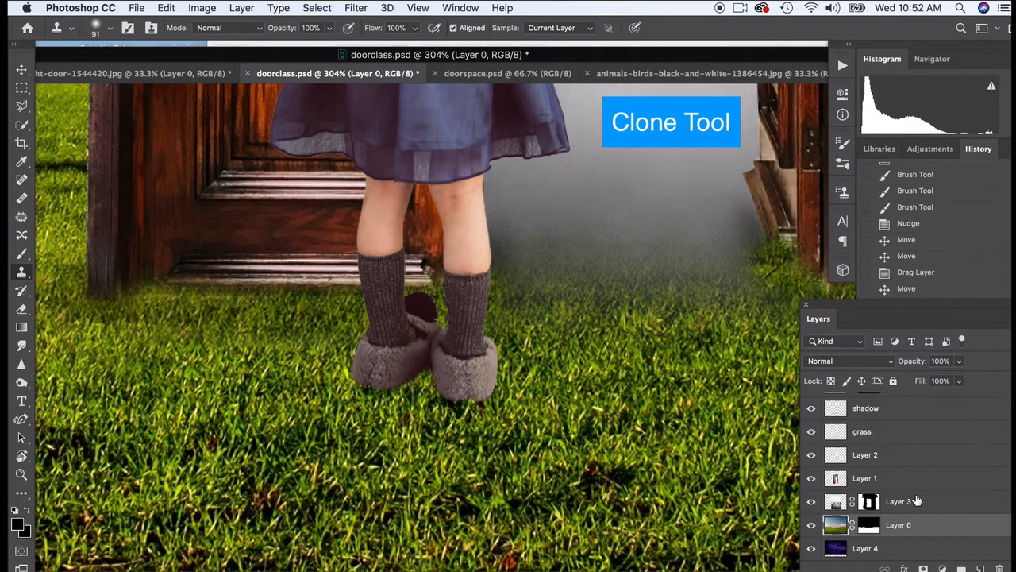
click(980, 568)
drag(929, 525, 874, 403)
double_click(874, 402)
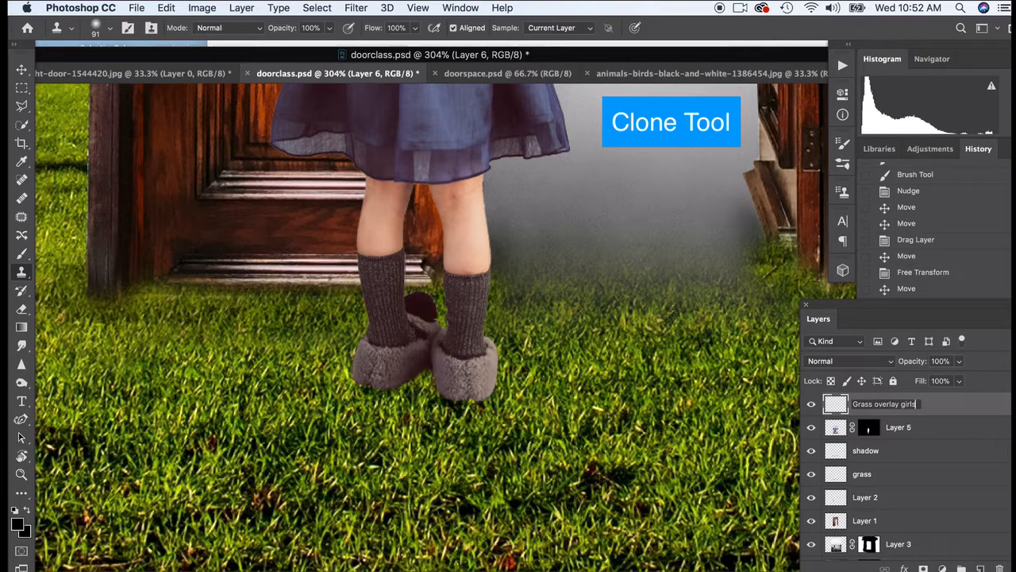
text(Grass overlay girls feet)
key(Return)
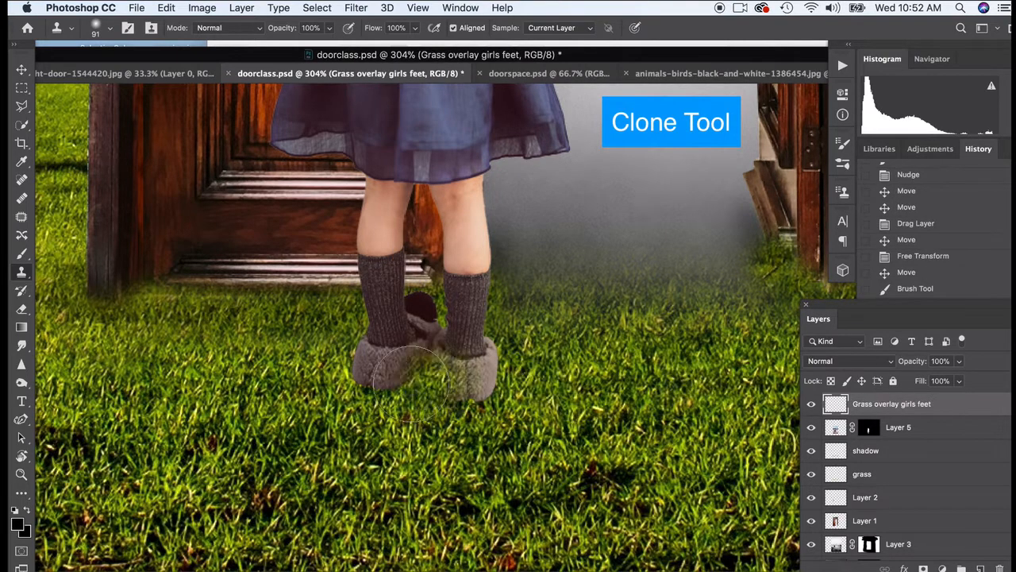
Clone grass over the bottom edges of both slippers with a 22 px soft Clone Stamp brush.
click(108, 30)
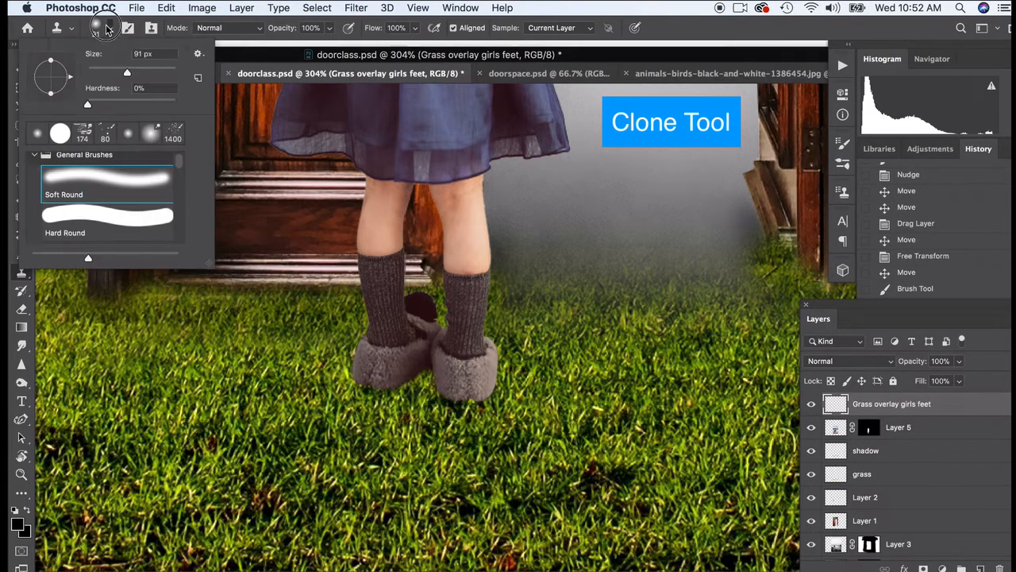
click(96, 72)
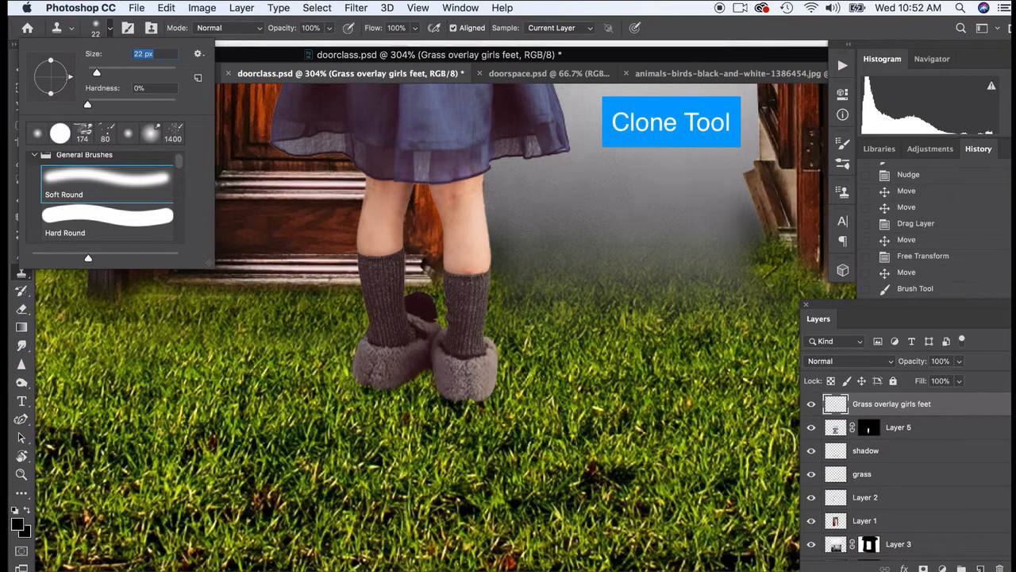
mouse_move(350, 385)
mouse_down()
mouse_move(470, 401)
mouse_move(508, 393)
mouse_move(504, 377)
mouse_move(501, 388)
mouse_up()
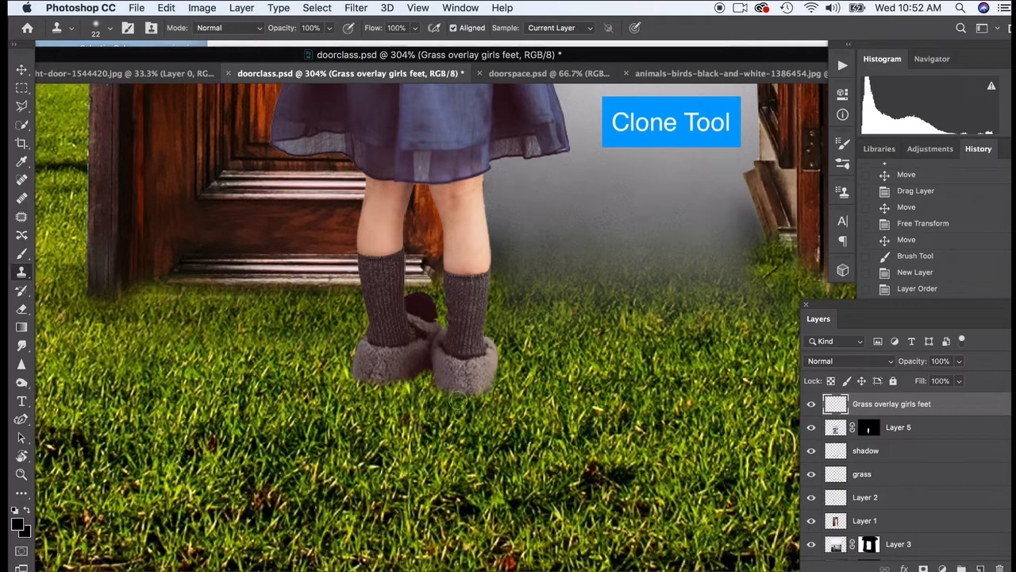
click(460, 402)
Examine the whole composite to check how the girl's feet blend into the grass in front of the door.
scroll(640, 255, up, 1)
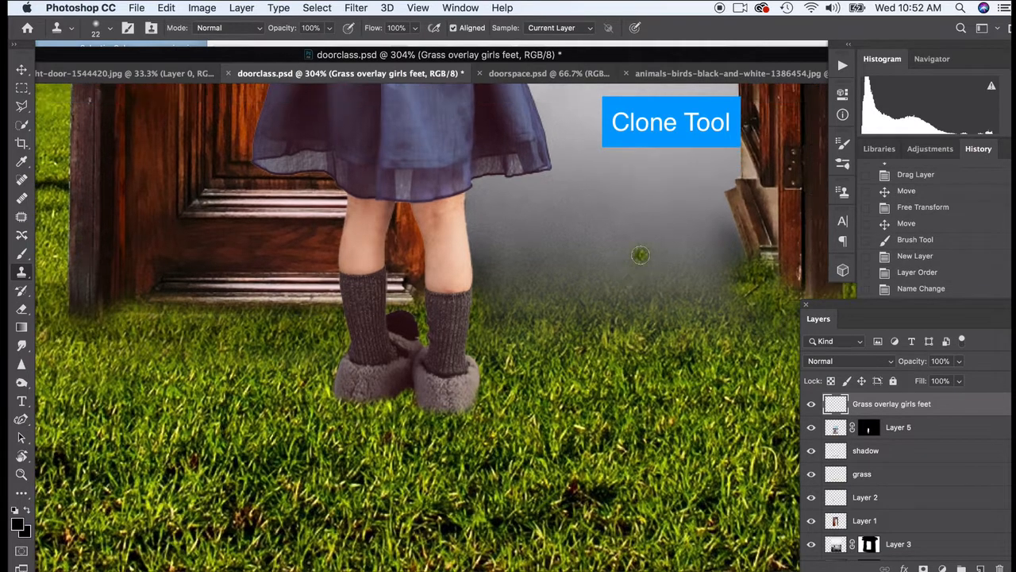
scroll(641, 255, down, 5)
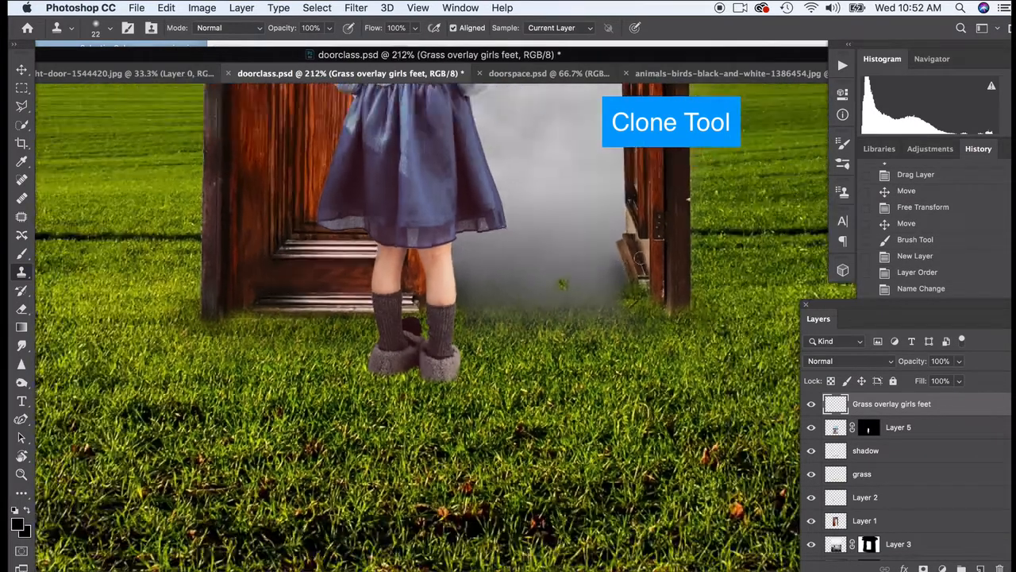
scroll(641, 255, down, 3)
scroll(609, 280, down, 1)
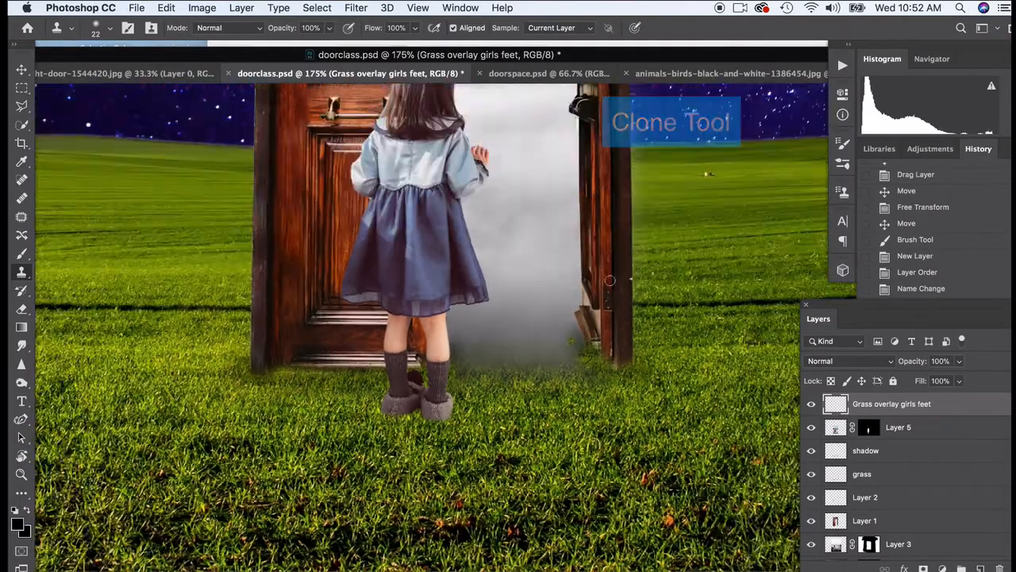
scroll(609, 280, down, 2)
scroll(610, 280, down, 4)
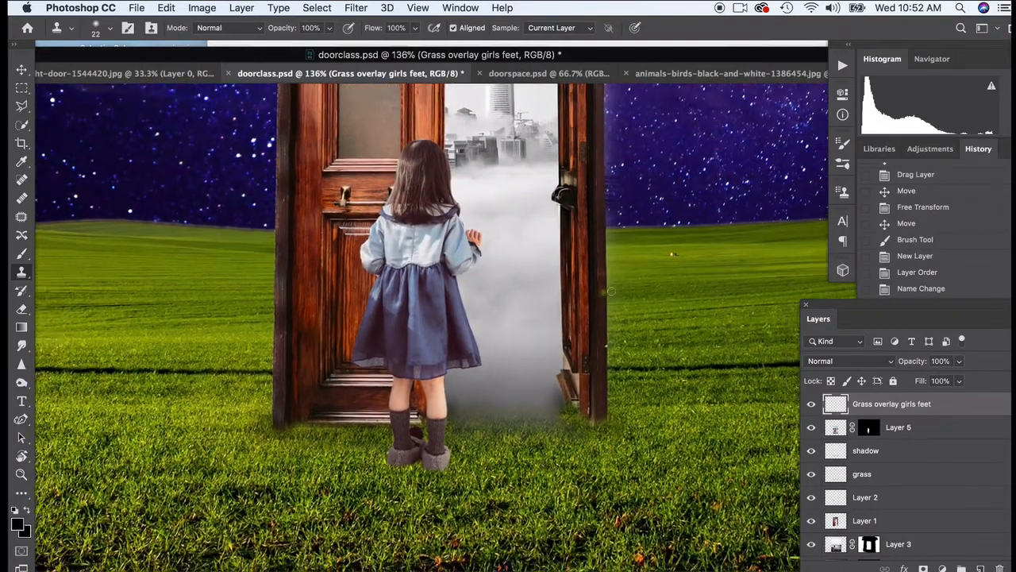
scroll(611, 290, down, 4)
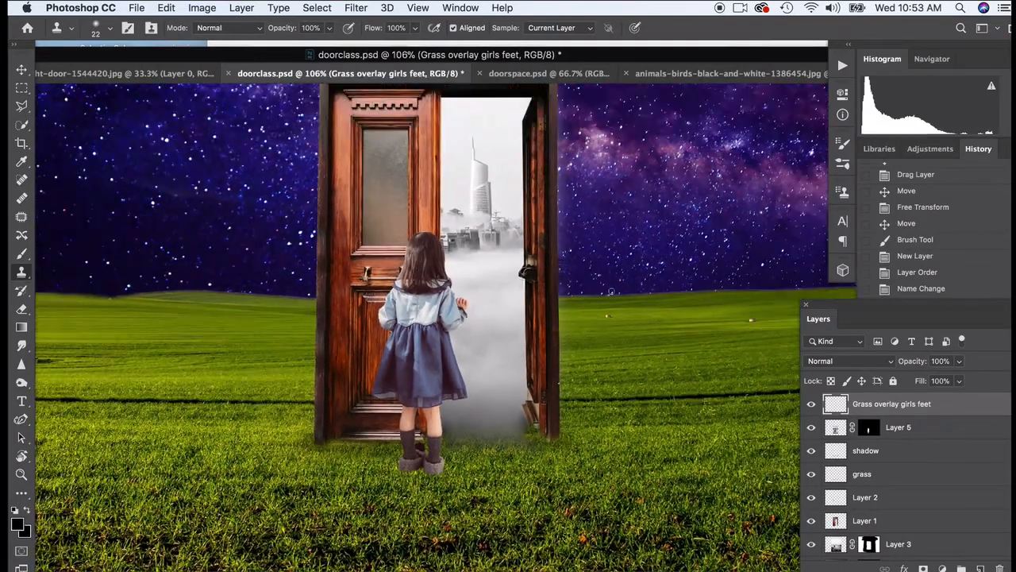
scroll(405, 508, down, 2)
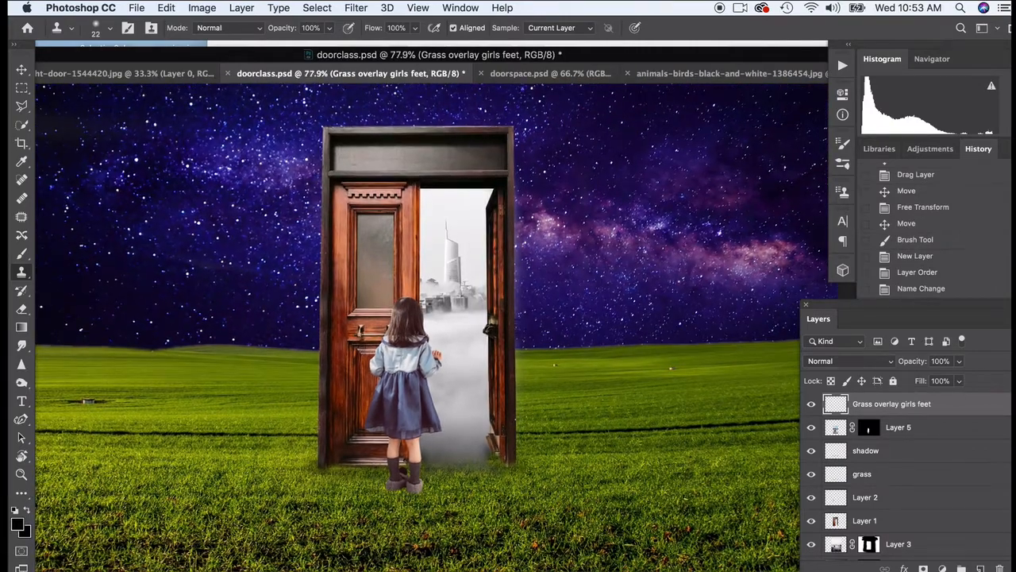
scroll(405, 508, down, 3)
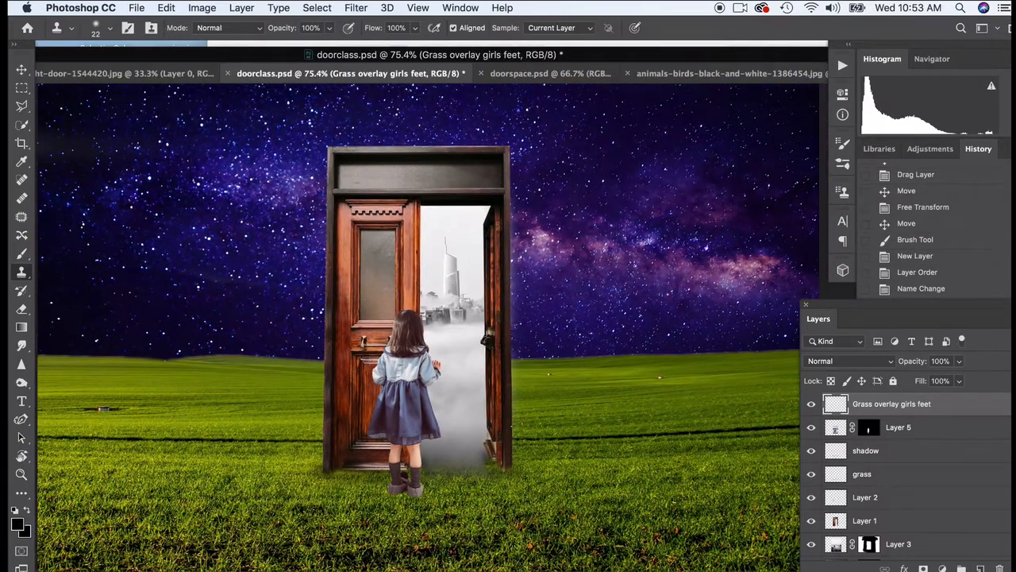
scroll(405, 508, down, 3)
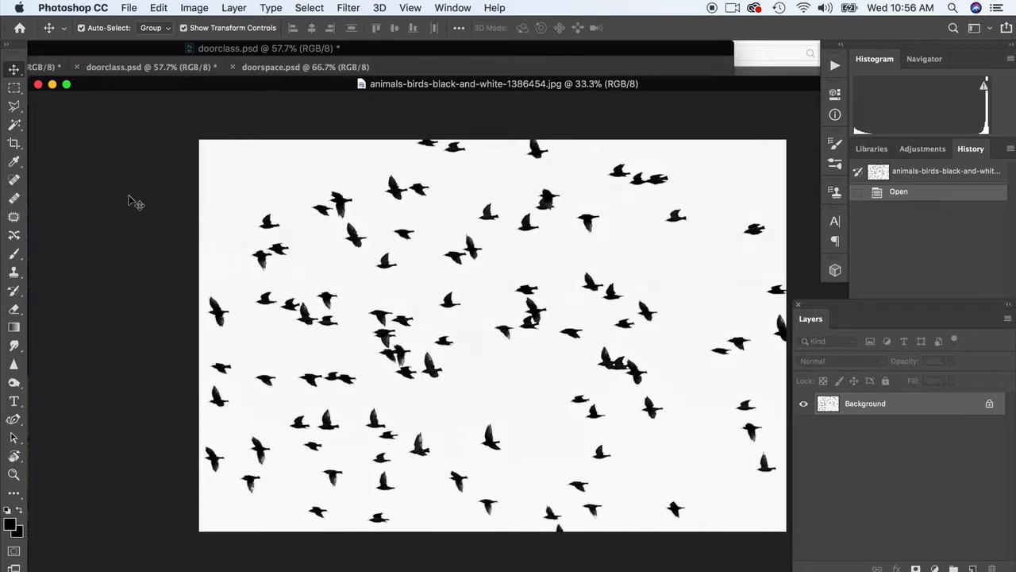
Convert the locked Background of the birds image into an editable layer named Layer 0.
double_click(949, 412)
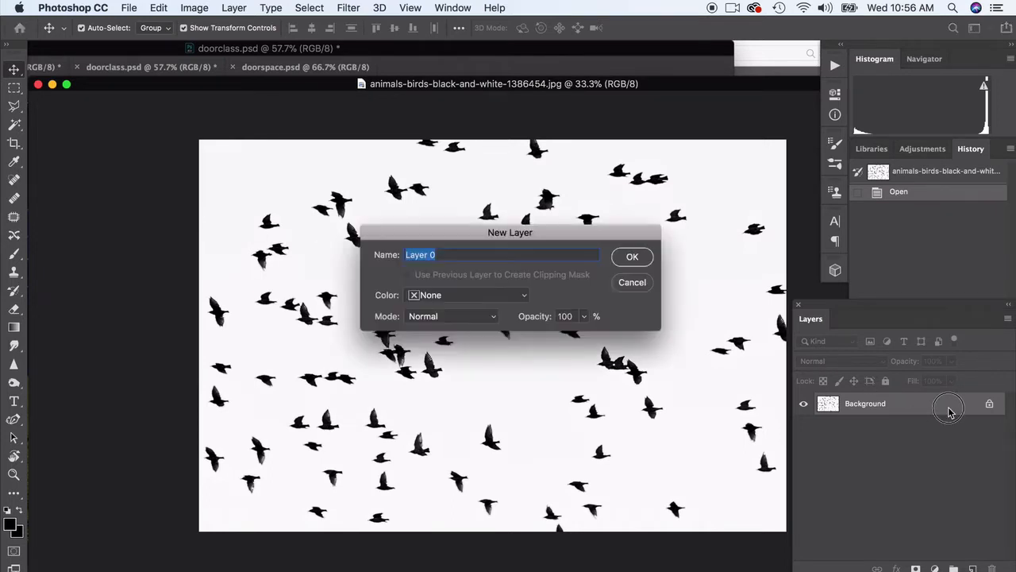
click(642, 256)
click(142, 178)
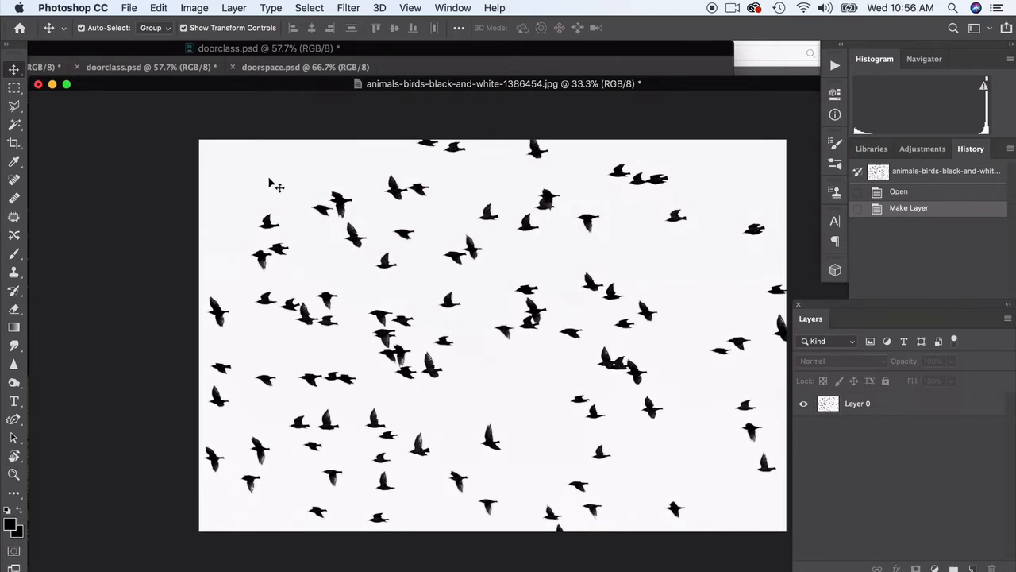
Select the white background around the birds with the Magic Wand at tolerance 22, delete it and deselect.
click(14, 127)
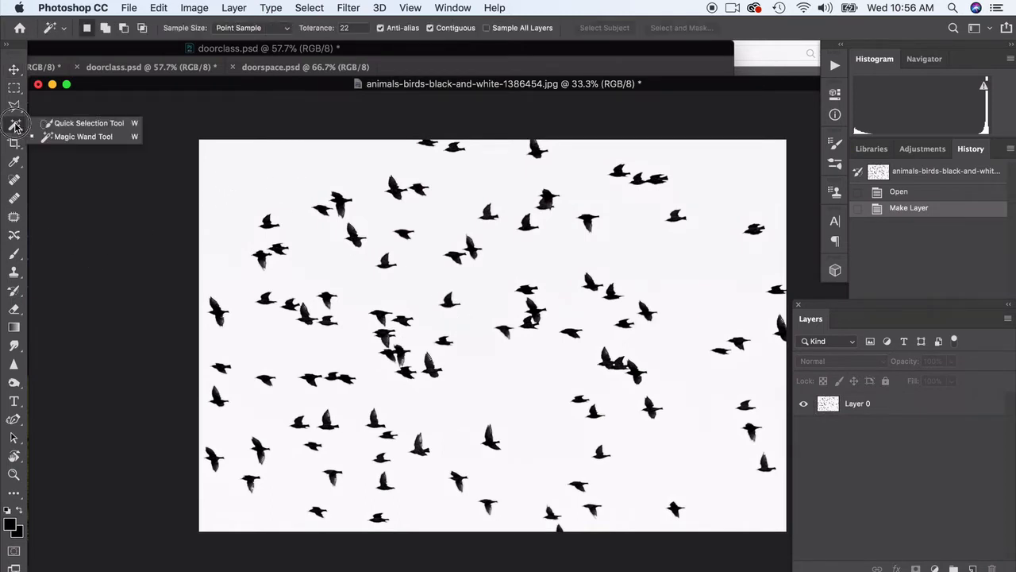
click(87, 136)
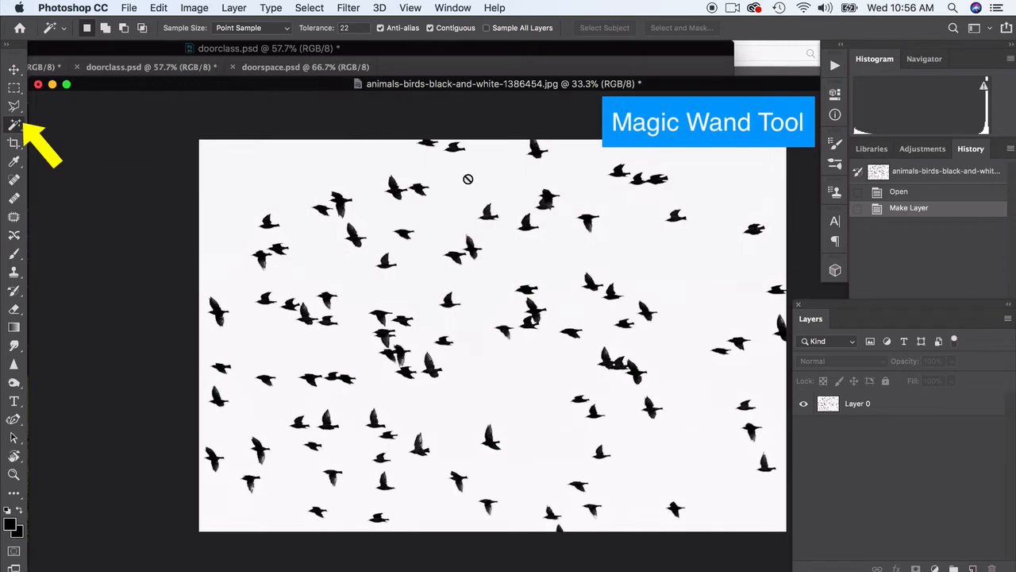
click(842, 405)
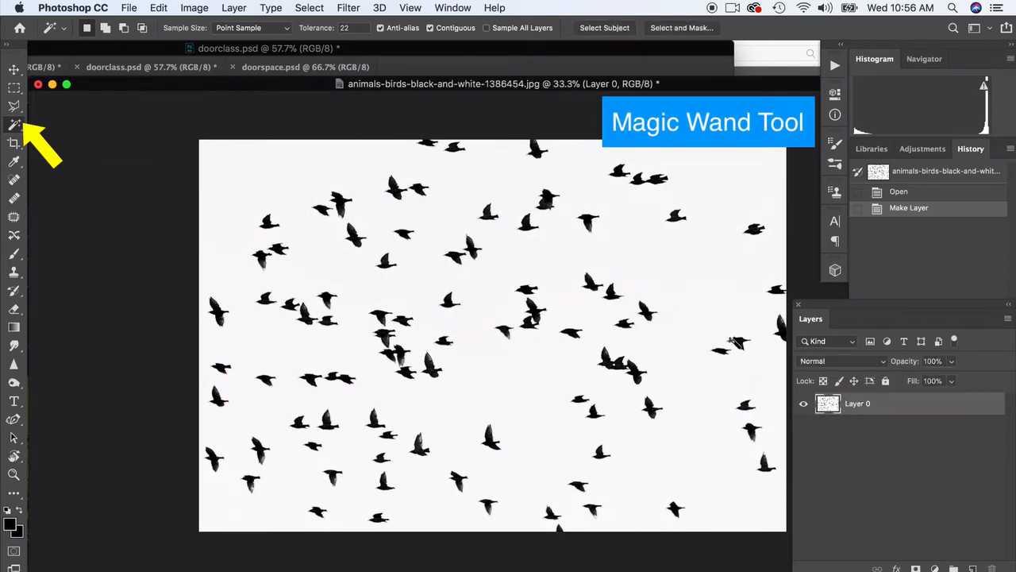
click(294, 175)
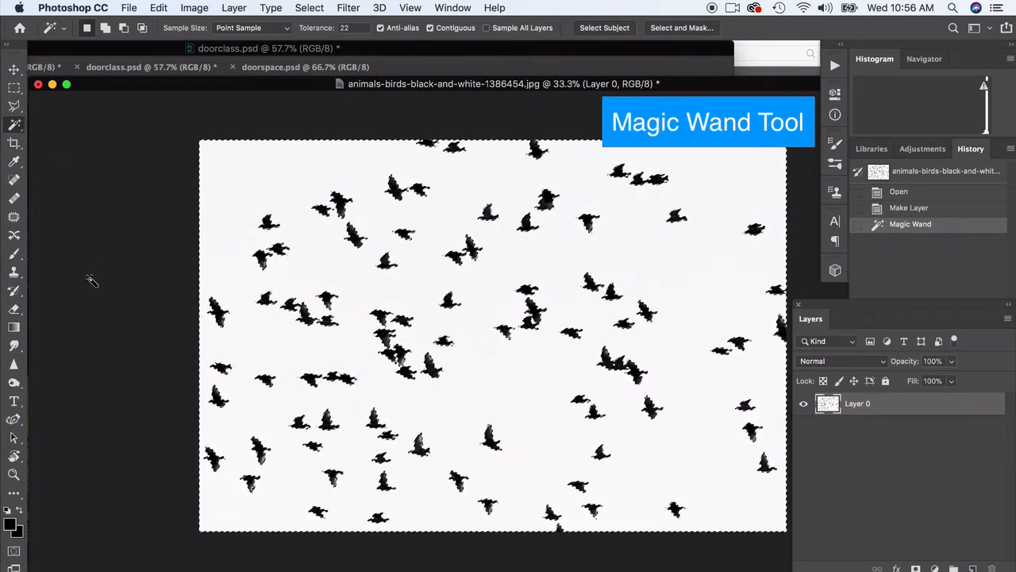
key(Delete)
key(m)
key(cmd+d)
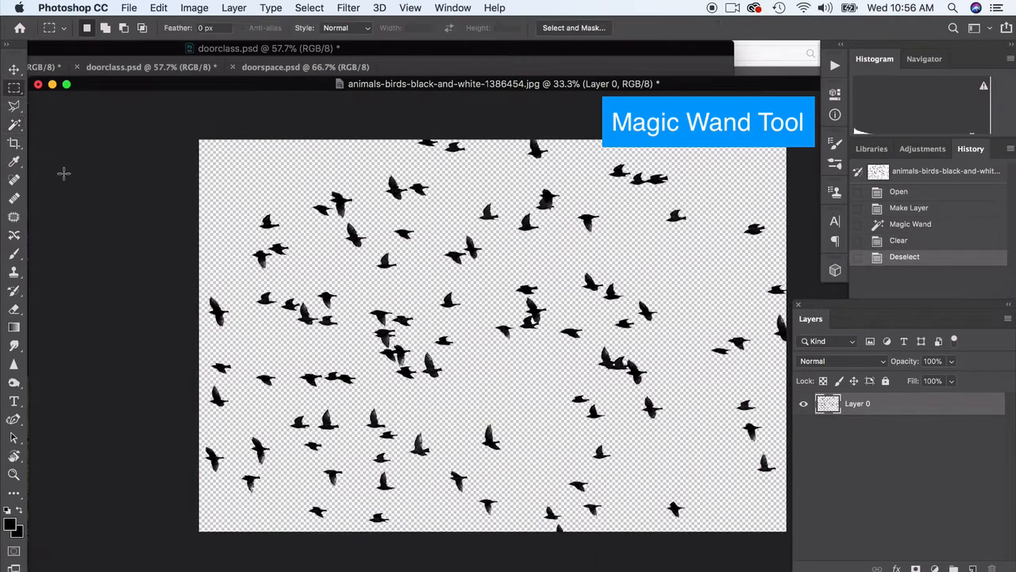
Move the birds image window aside and copy its bird layer into doorclass.psd with the Move tool.
drag(444, 86, 768, 105)
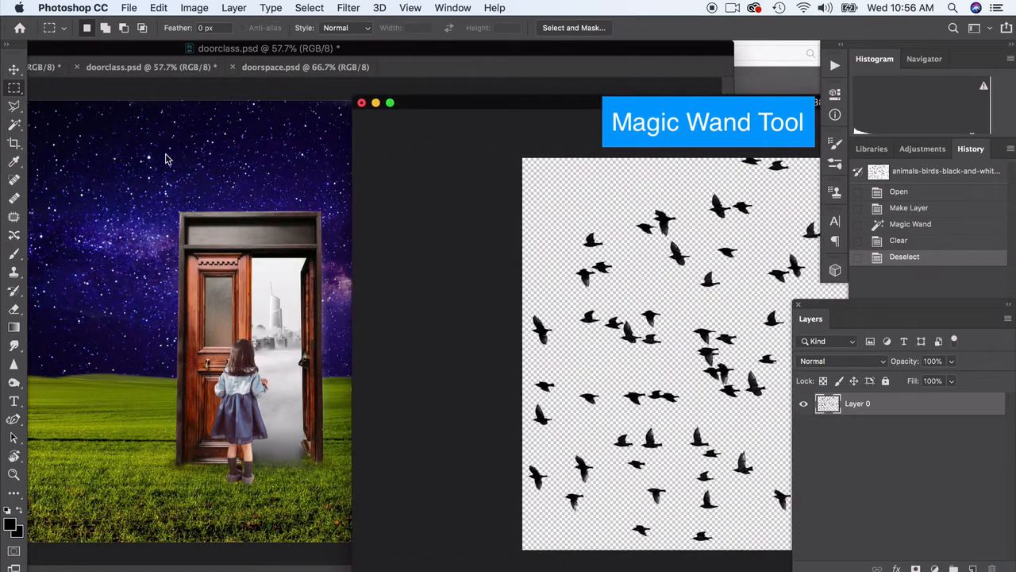
click(13, 69)
drag(673, 223, 199, 195)
scroll(216, 200, down, 5)
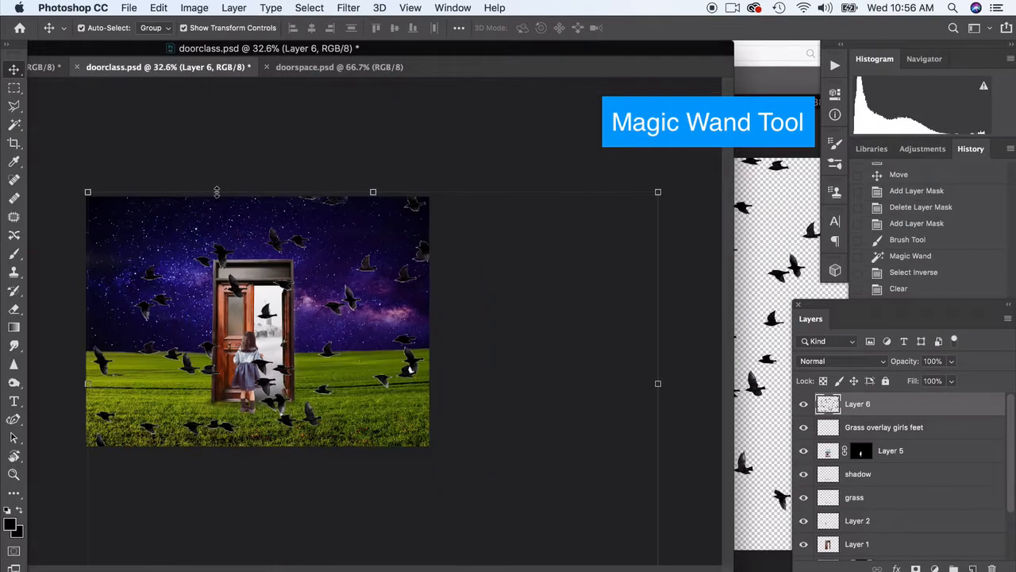
Scale the birds down around the doorway and place their layer between Layer 1 and Layer 3.
drag(141, 230, 253, 319)
scroll(253, 318, up, 2)
scroll(253, 318, up, 5)
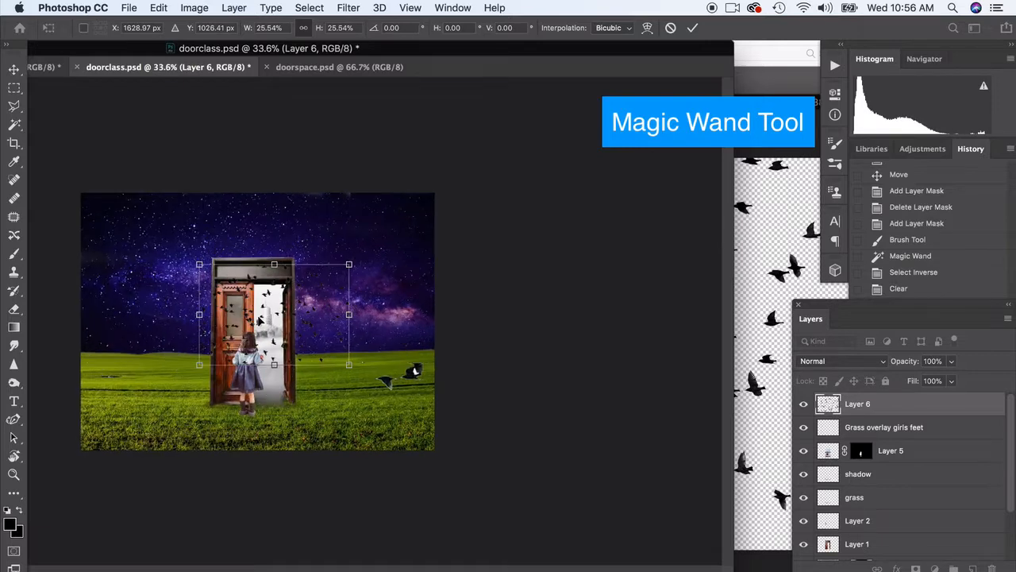
drag(407, 230, 317, 278)
key(Return)
drag(889, 403, 865, 512)
click(643, 290)
Reposition the birds higher in the doorway around the tower and add a layer mask to Layer 6.
scroll(267, 308, up, 1)
scroll(266, 308, up, 5)
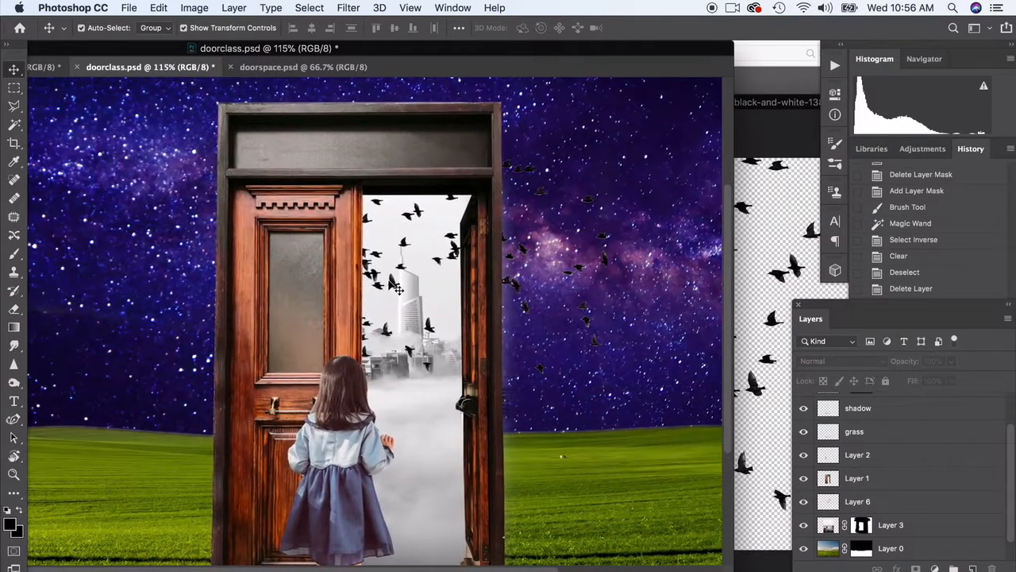
drag(395, 288, 389, 148)
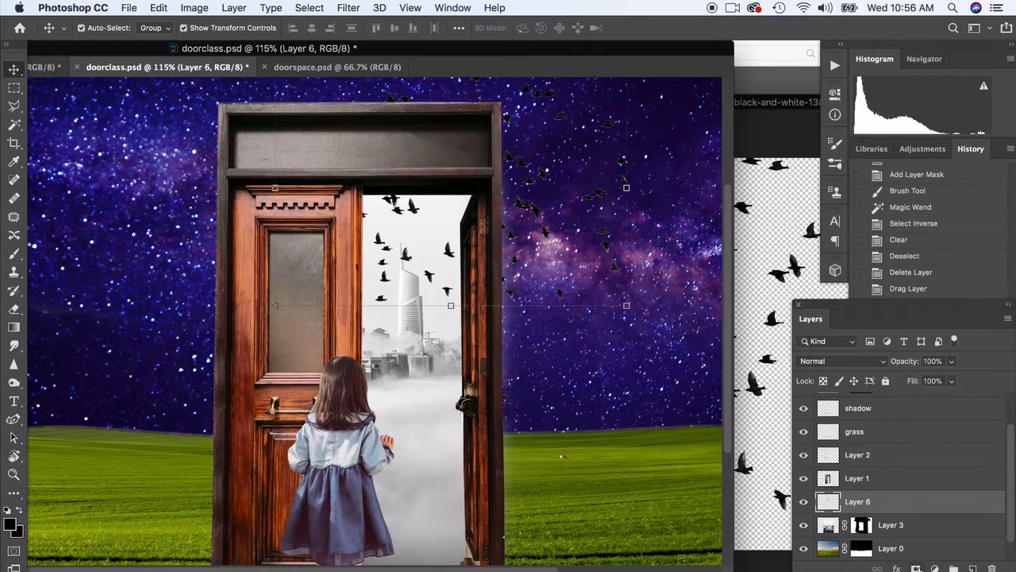
click(916, 568)
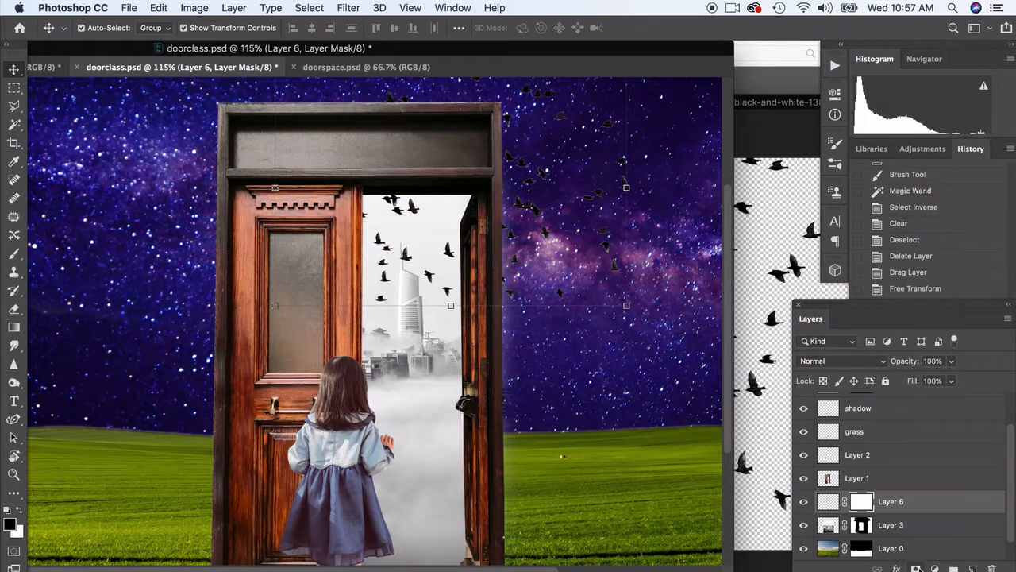
Brush black on Layer 6's mask to hide the birds over the door frame and the starry sky outside the doorway.
click(14, 253)
scroll(489, 198, up, 3)
scroll(489, 199, right, 3)
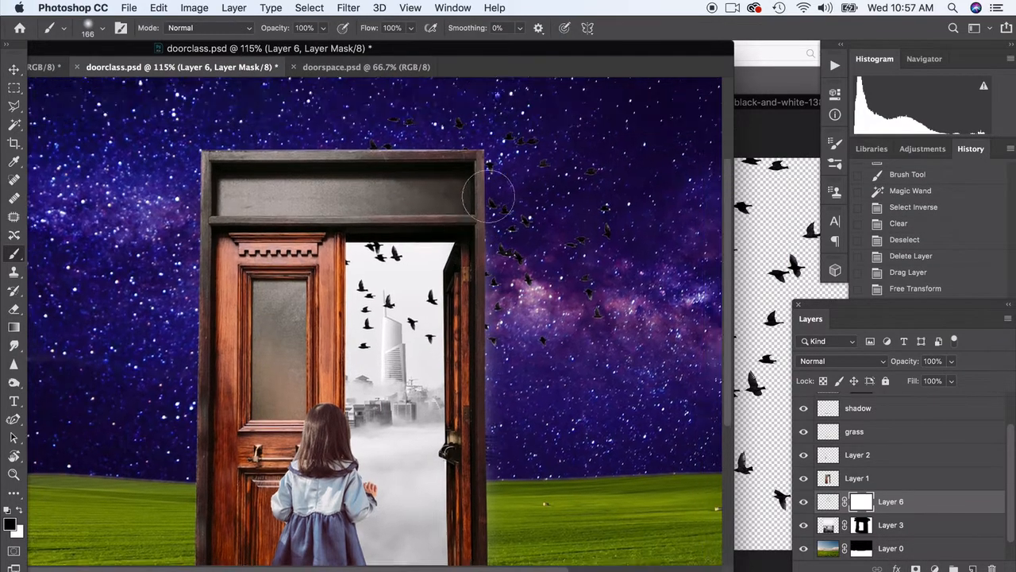
mouse_move(392, 357)
mouse_down()
mouse_move(505, 413)
mouse_move(502, 427)
mouse_move(429, 254)
mouse_move(500, 218)
mouse_move(477, 240)
mouse_move(327, 204)
mouse_move(368, 204)
mouse_move(331, 214)
mouse_move(472, 190)
mouse_move(414, 189)
mouse_up()
scroll(414, 271, down, 4)
scroll(415, 272, left, 3)
scroll(400, 237, left, 1)
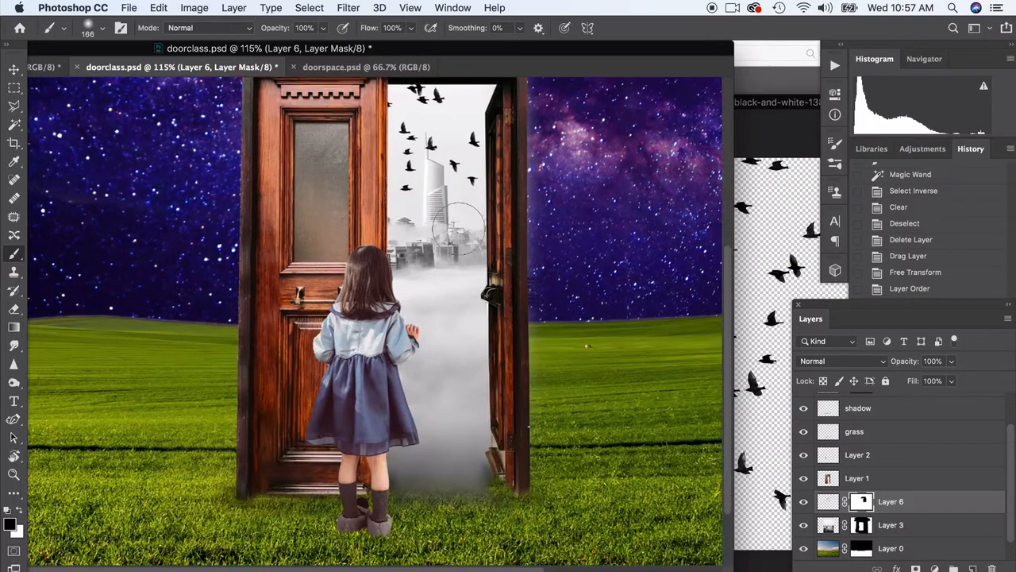
scroll(400, 237, up, 2)
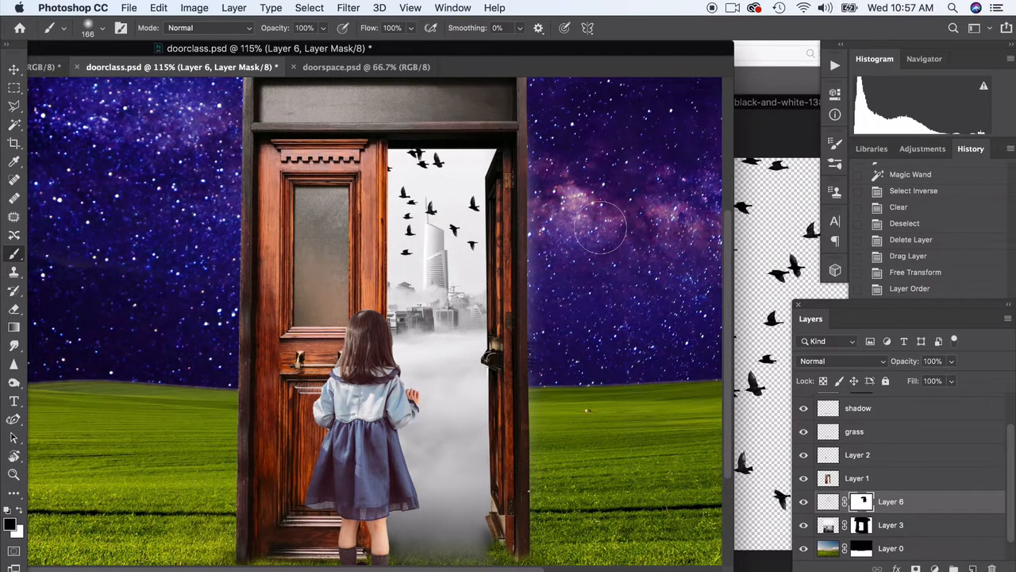
scroll(595, 220, up, 2)
scroll(596, 221, right, 1)
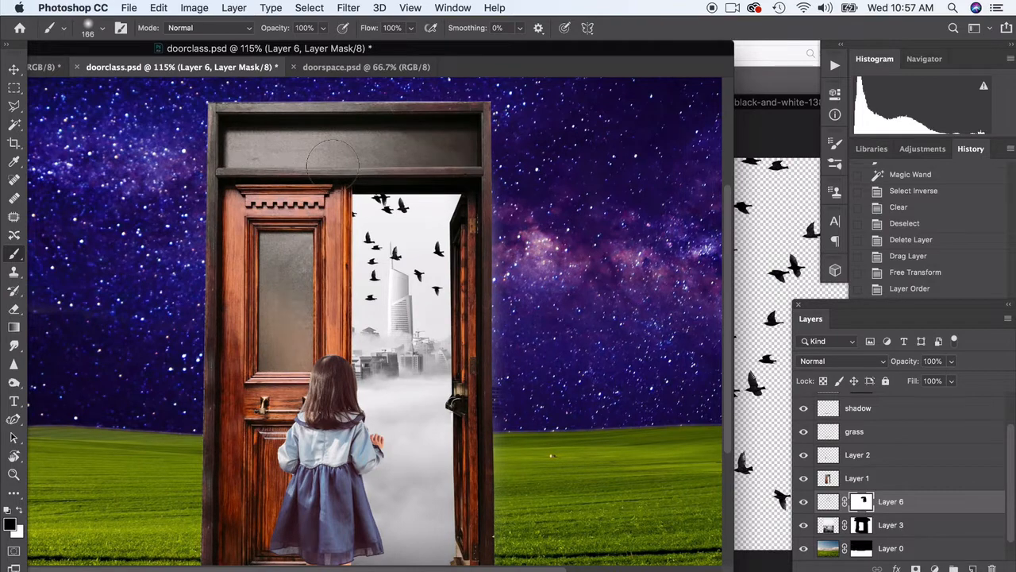
Select the mask of Layer 3 and switch that layer off and on to check the haze beside the door frame.
key(v)
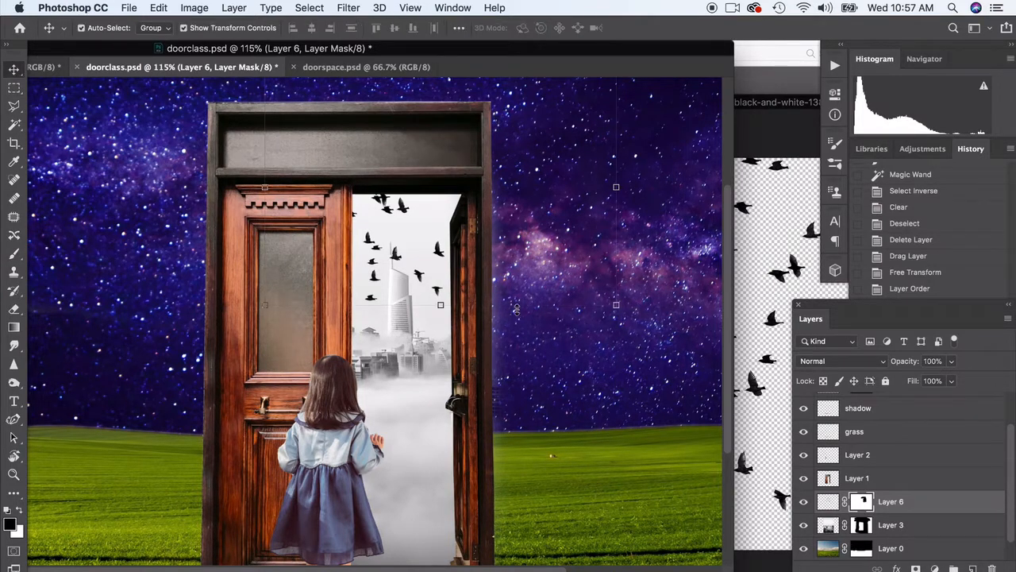
scroll(508, 318, up, 3)
click(598, 353)
scroll(598, 353, right, 2)
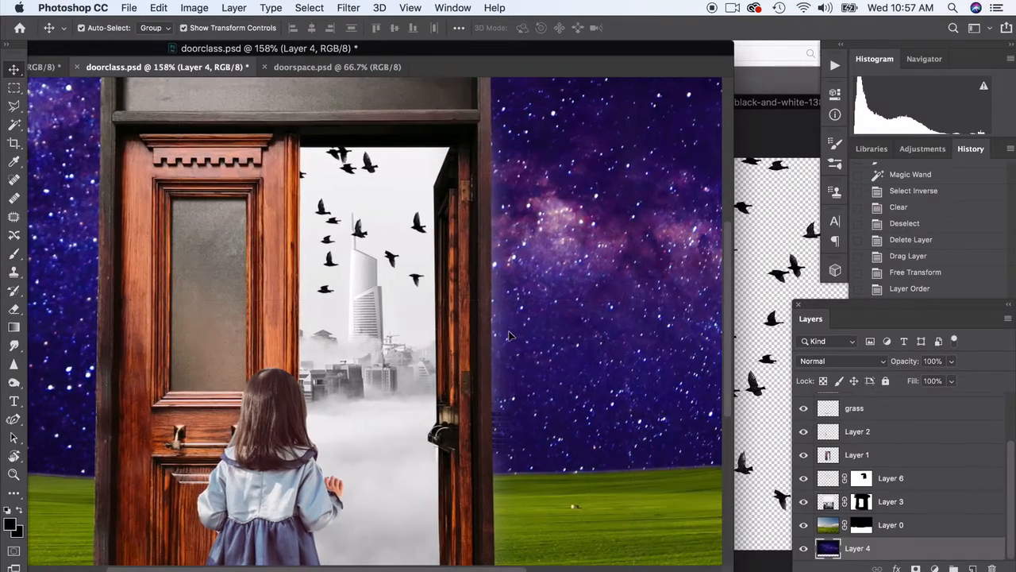
click(415, 322)
click(861, 502)
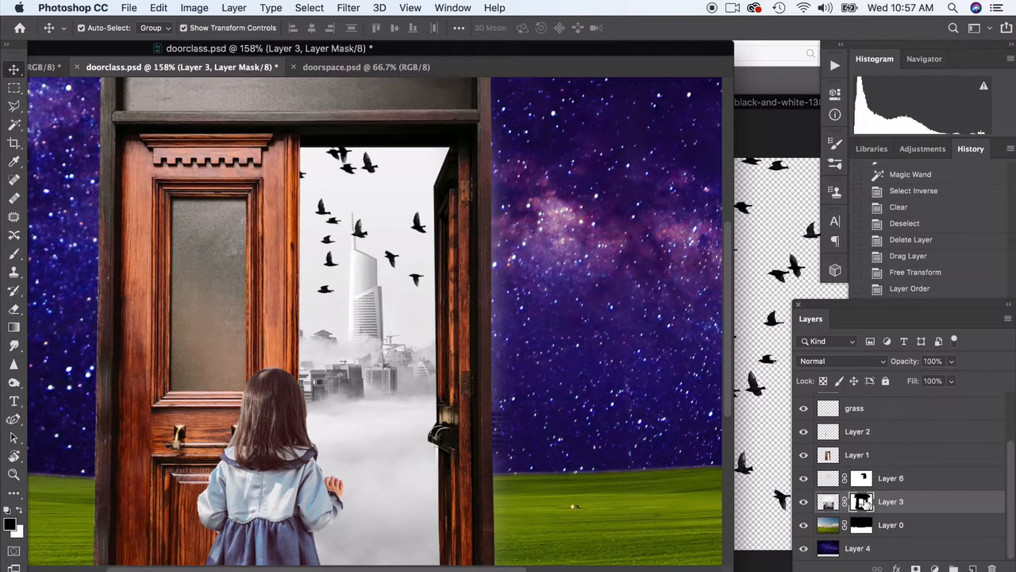
click(803, 501)
click(803, 502)
Brush black on Layer 3's mask along both outer sides of the door frame to remove the leftover haze.
click(13, 254)
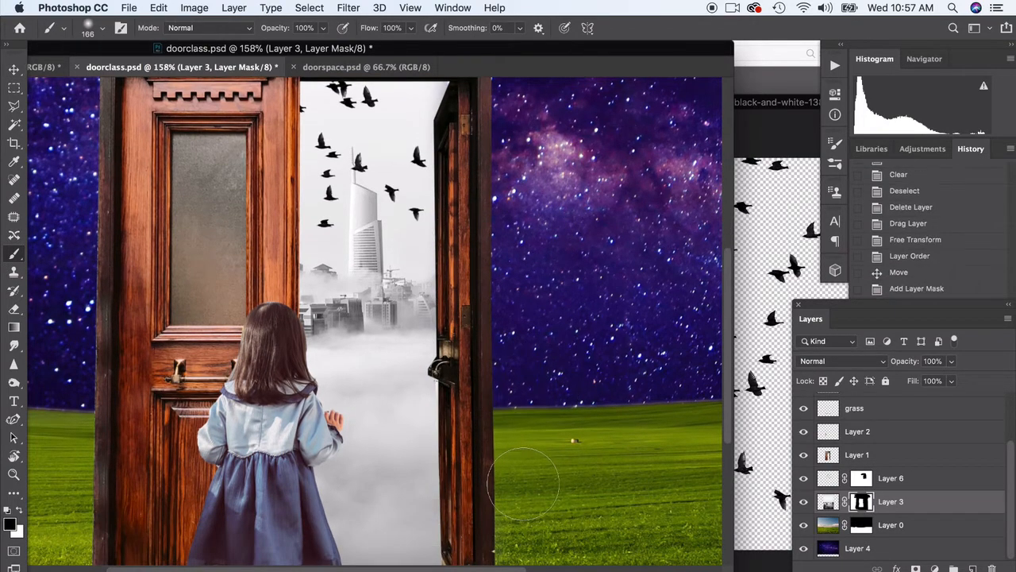
scroll(524, 381, down, 5)
click(527, 408)
scroll(526, 381, up, 10)
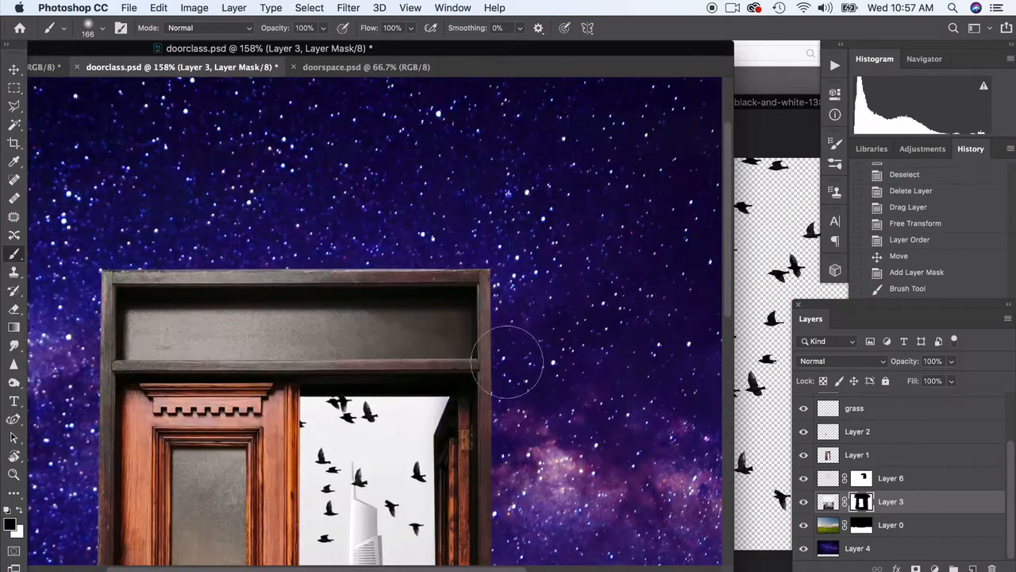
mouse_move(500, 401)
mouse_down()
mouse_move(494, 287)
mouse_move(509, 395)
mouse_up()
scroll(199, 361, down, 8)
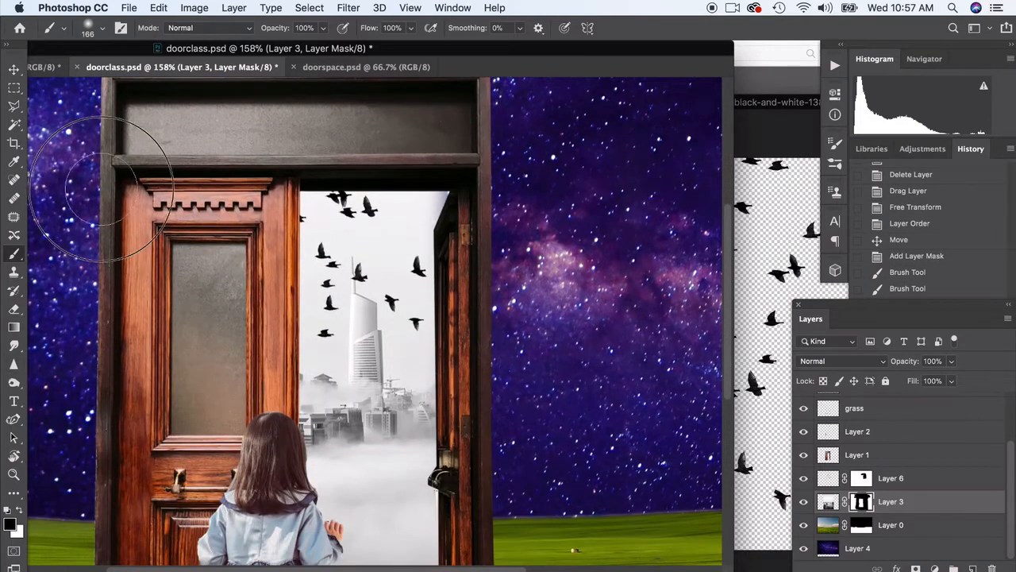
drag(101, 189, 100, 292)
scroll(106, 287, down, 4)
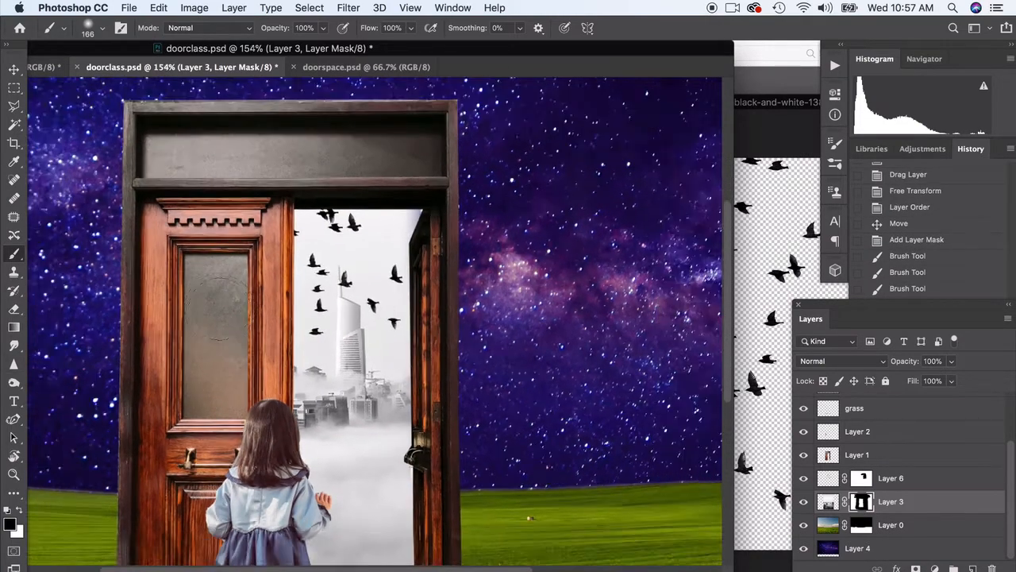
Examine the bottom of the doorway with Layer 3 hidden and shown to see where its fog meets the grass.
click(16, 72)
scroll(315, 471, down, 3)
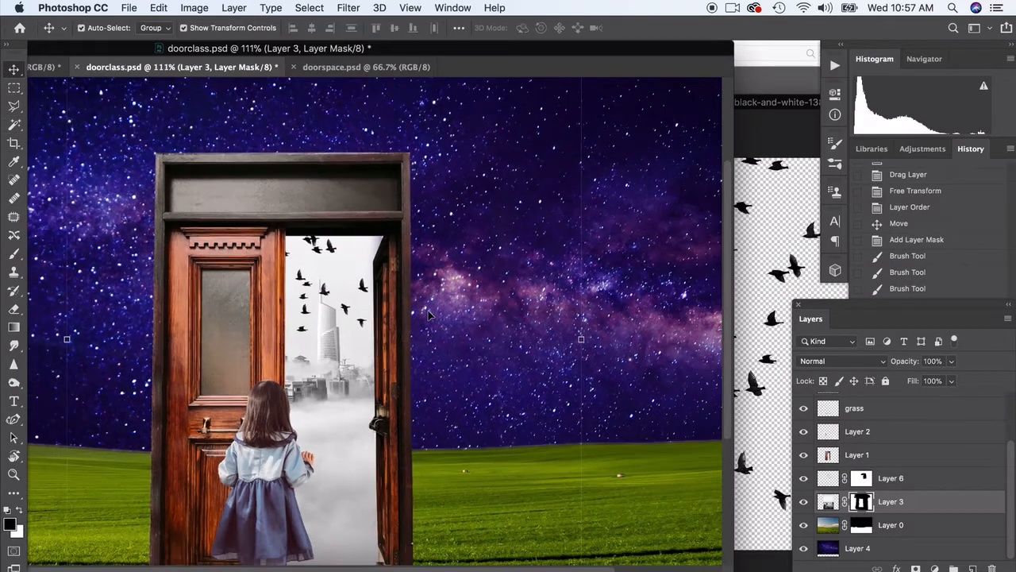
scroll(315, 470, down, 4)
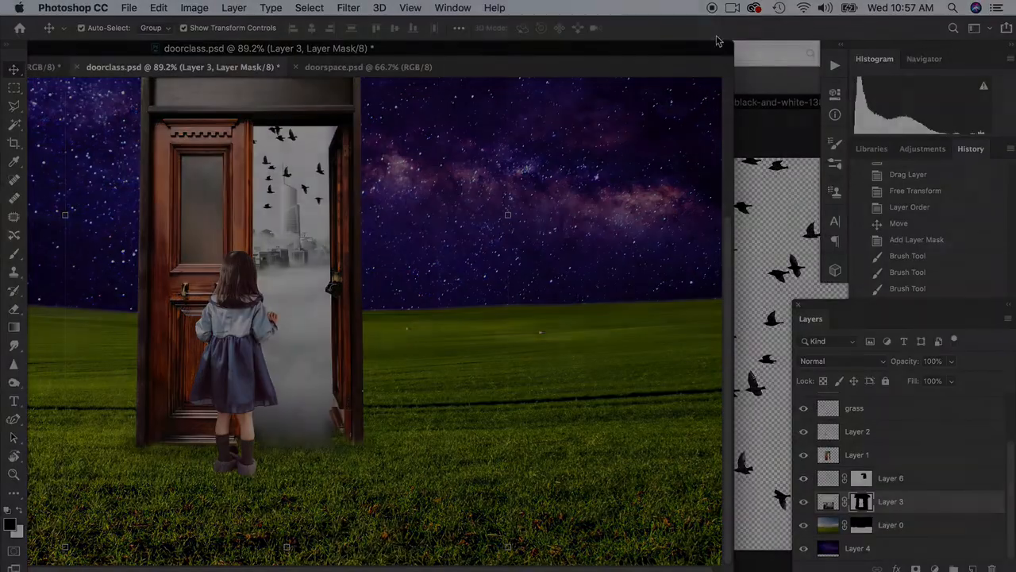
scroll(88, 431, up, 2)
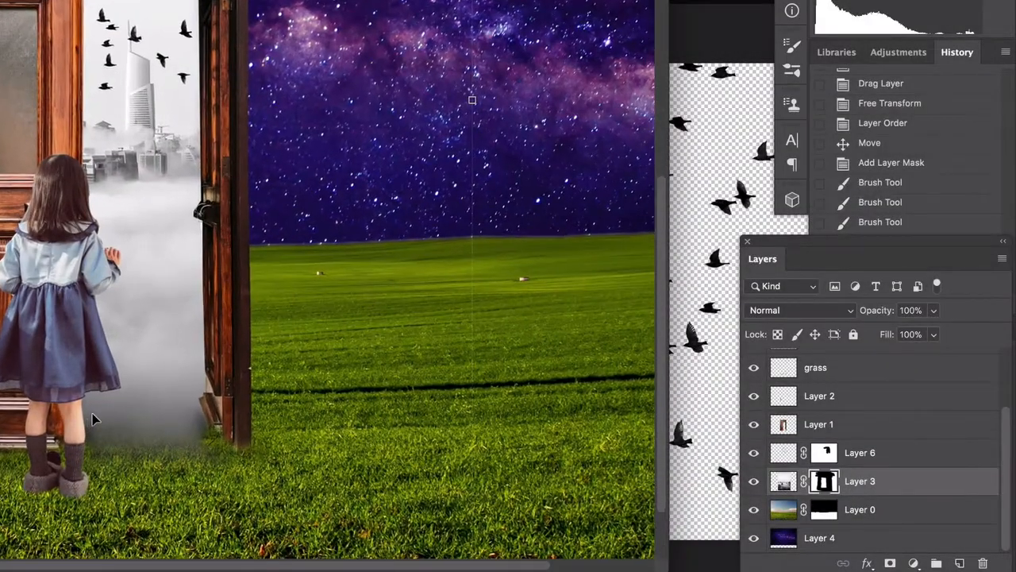
scroll(92, 419, down, 2)
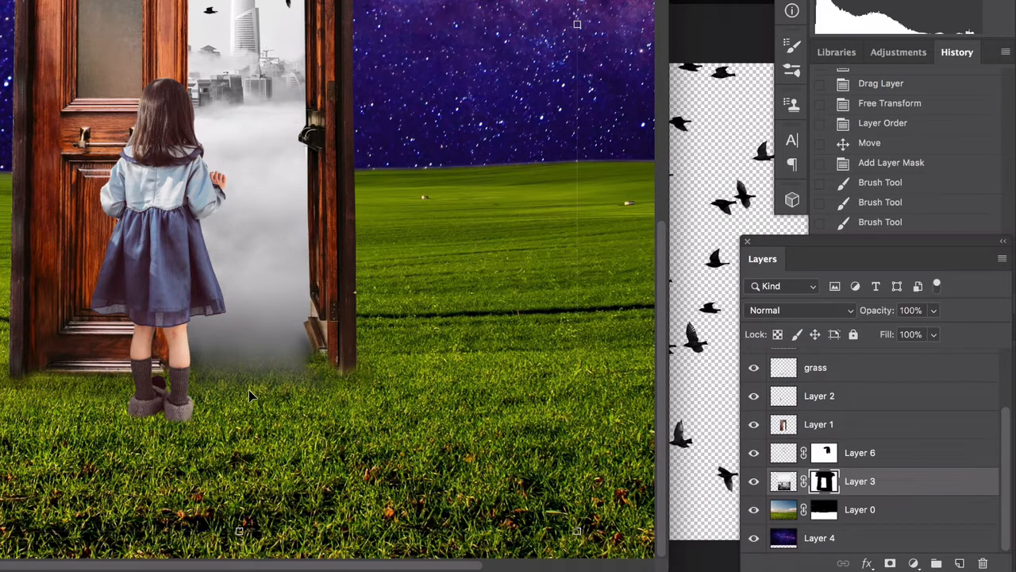
click(754, 482)
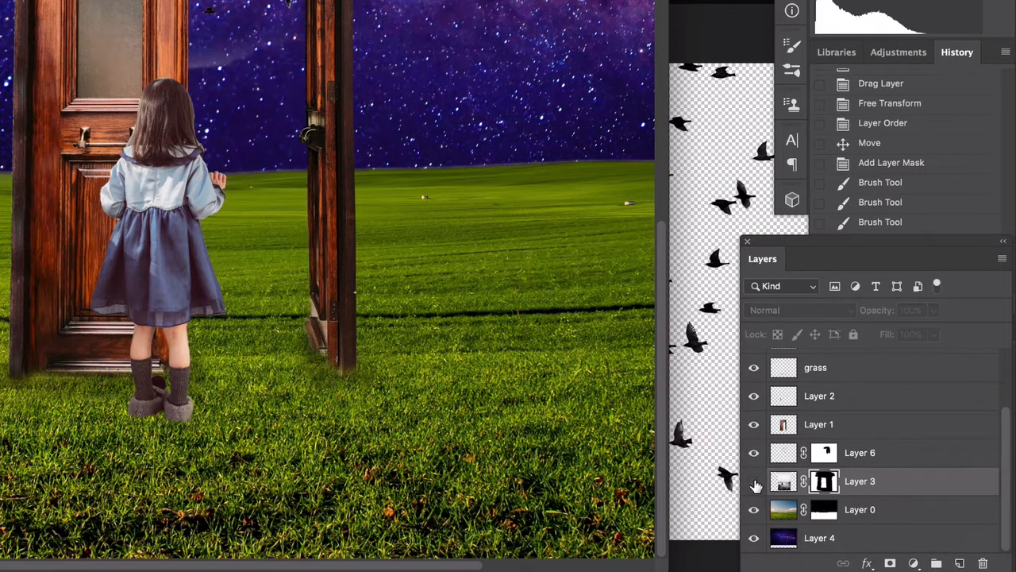
click(754, 482)
click(754, 481)
click(754, 482)
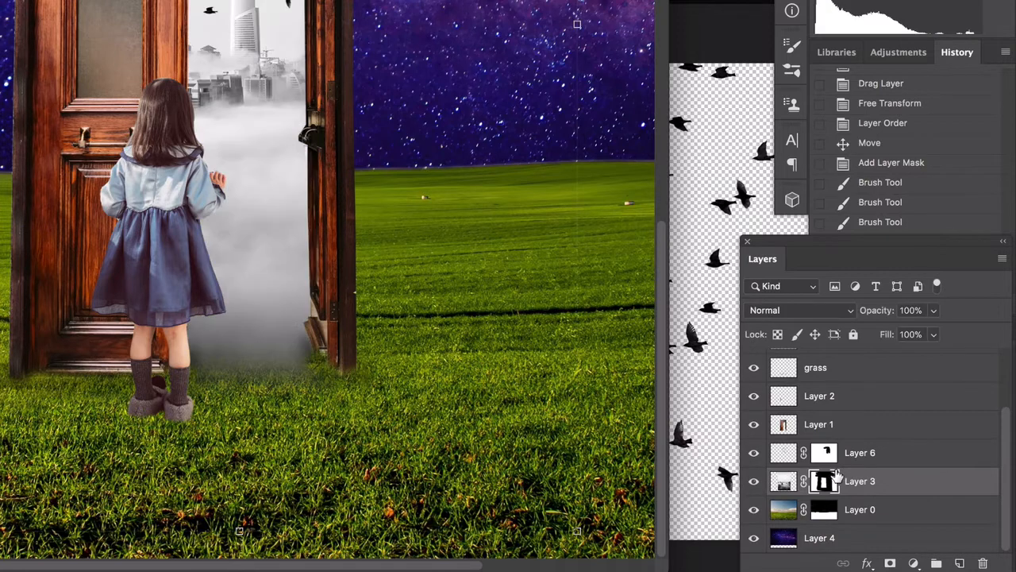
Choose the Clone Stamp tool, create a new layer at the top of the layer stack and name it fog.
click(791, 484)
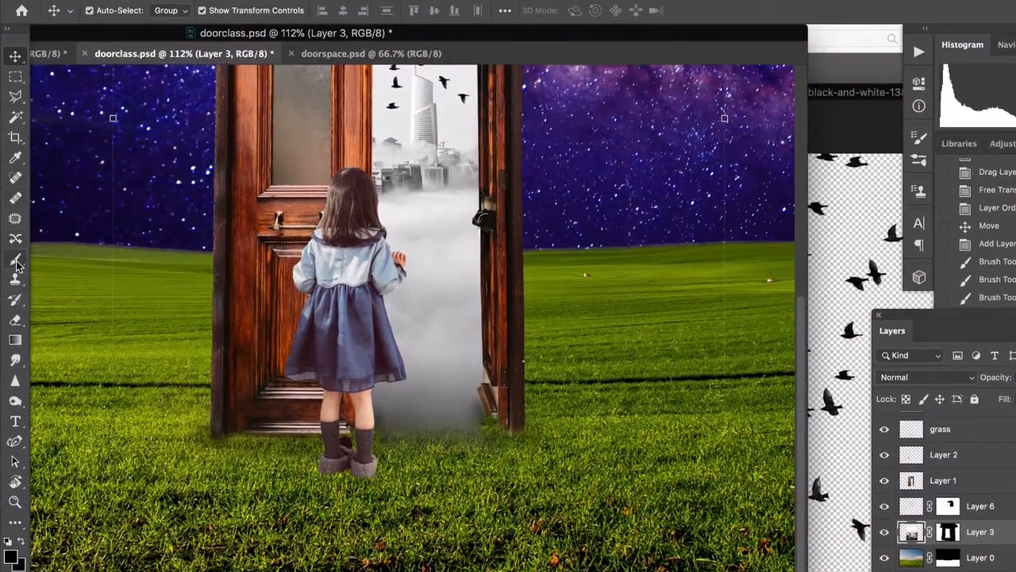
click(15, 274)
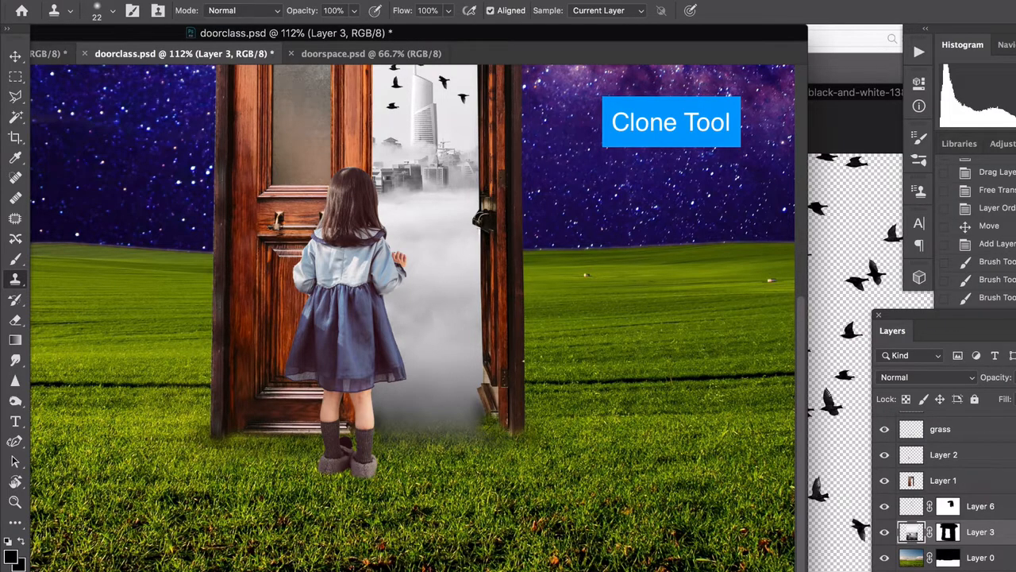
key(super+alt+shift+n)
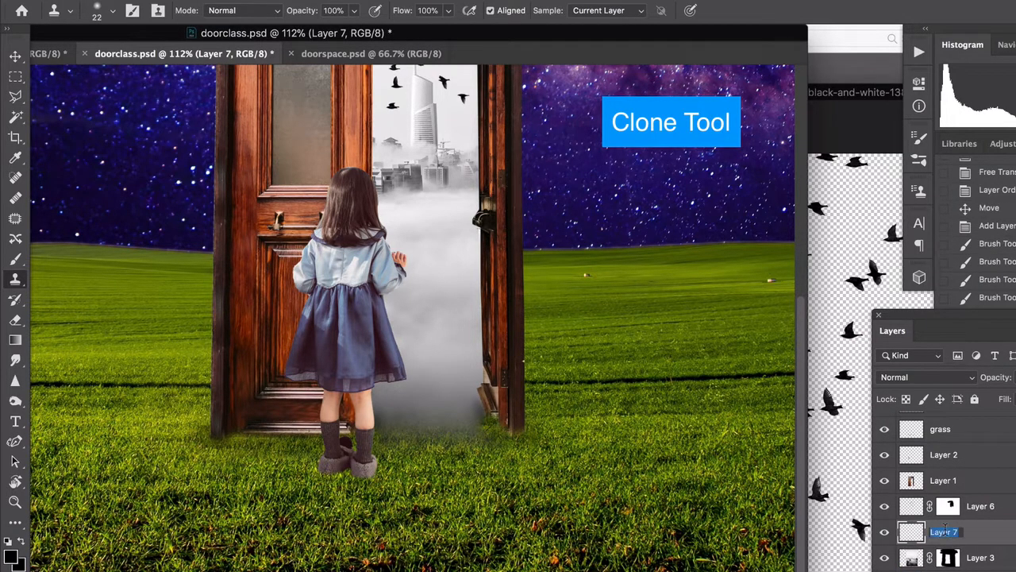
key(Return)
drag(987, 531, 963, 424)
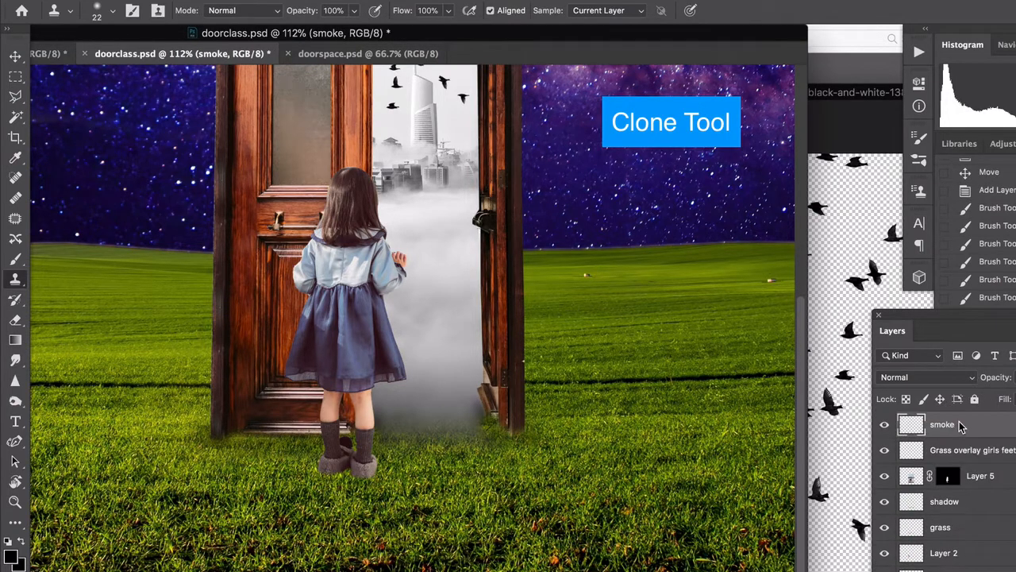
double_click(943, 424)
text(fog)
key(Return)
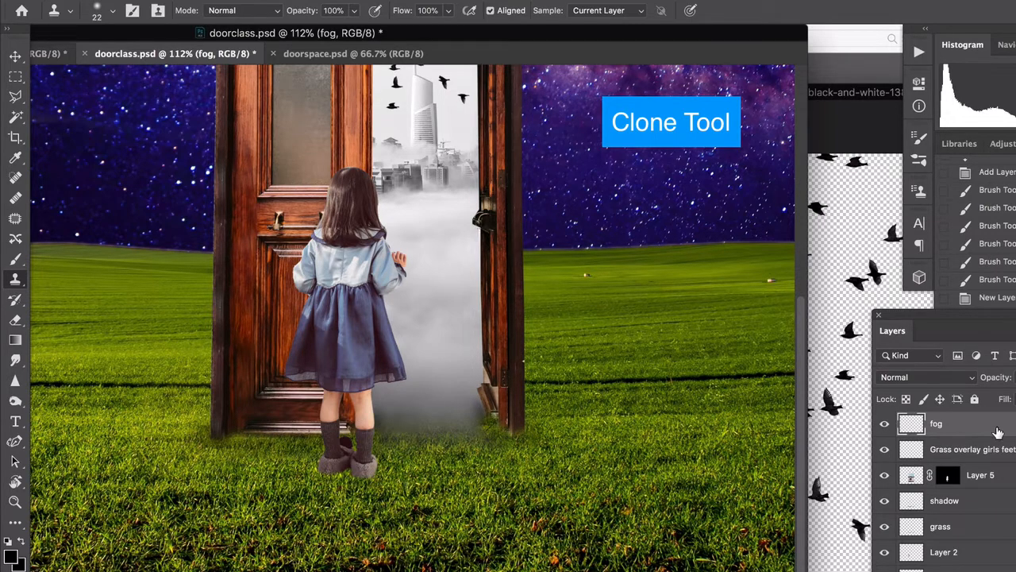
Move the fog layer between Layer 5 and the shadow layer, and rename Layer 5 as Girl.
drag(997, 431, 952, 543)
click(884, 506)
click(885, 506)
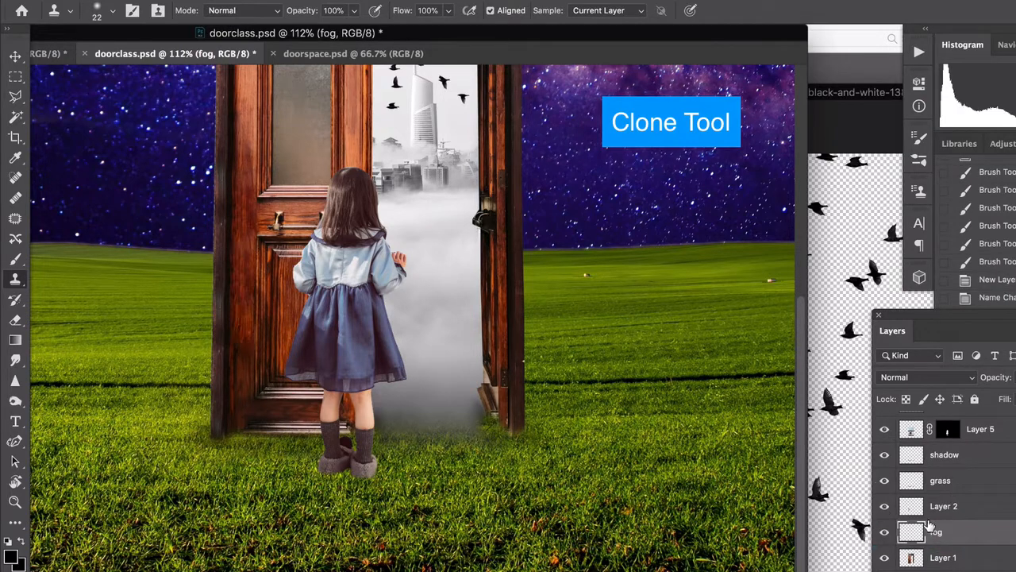
scroll(905, 494, down, 3)
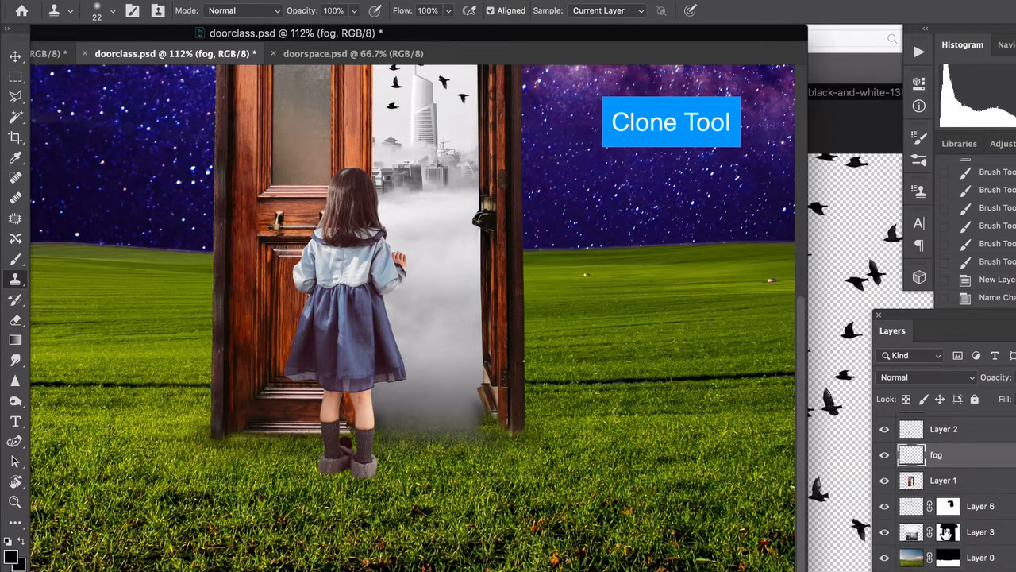
scroll(913, 512, up, 4)
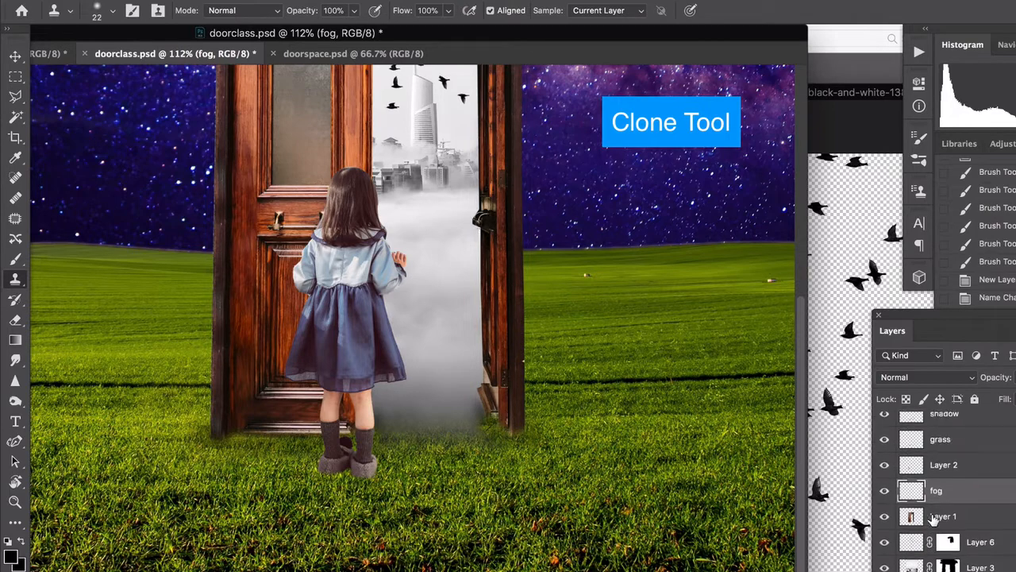
drag(972, 549, 985, 469)
double_click(983, 451)
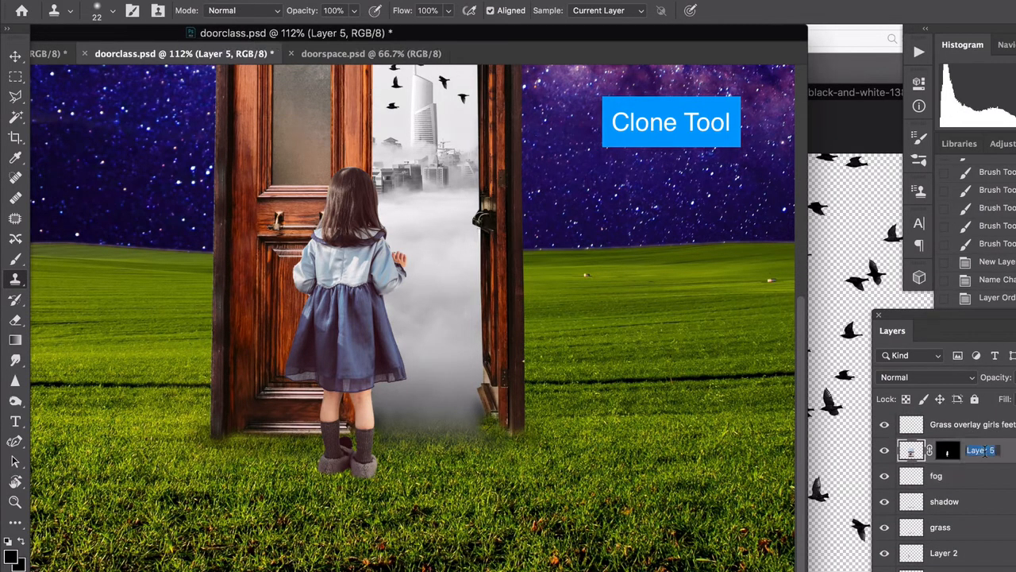
key(Return)
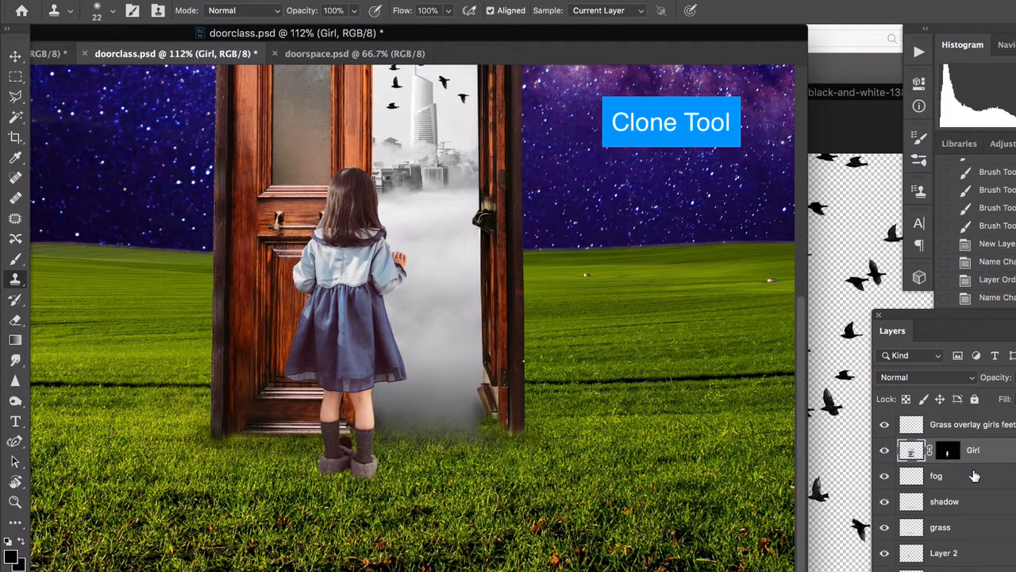
Clone the doorway fog with a 150 px brush onto the fog layer, spreading it over the grass behind the girl's feet.
click(946, 476)
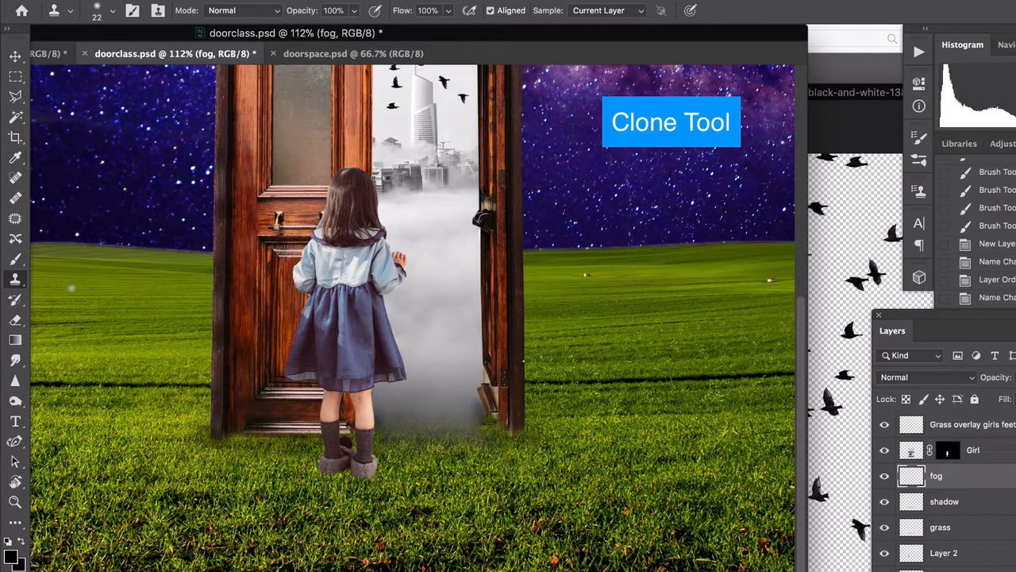
click(112, 11)
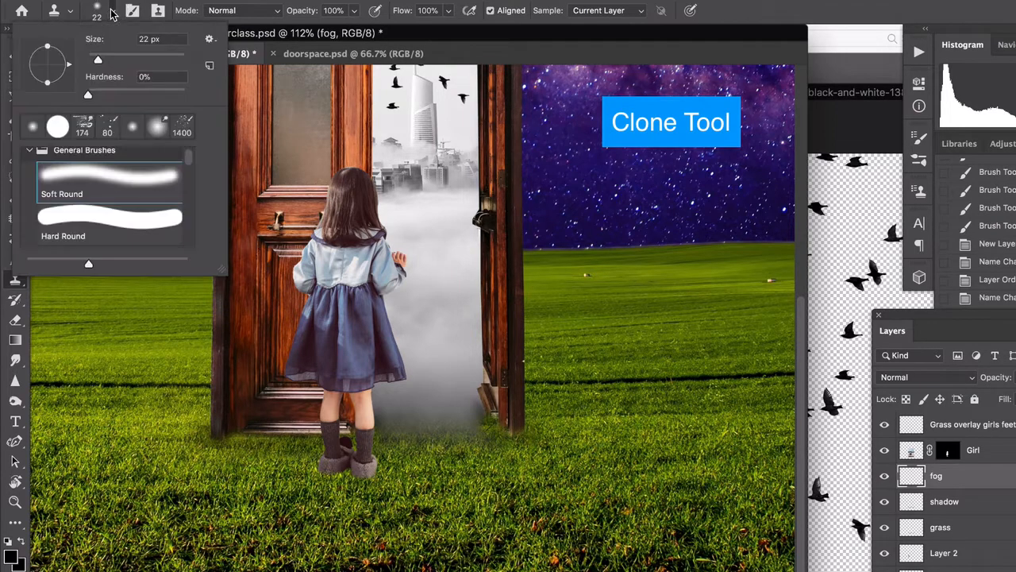
click(138, 60)
click(407, 426)
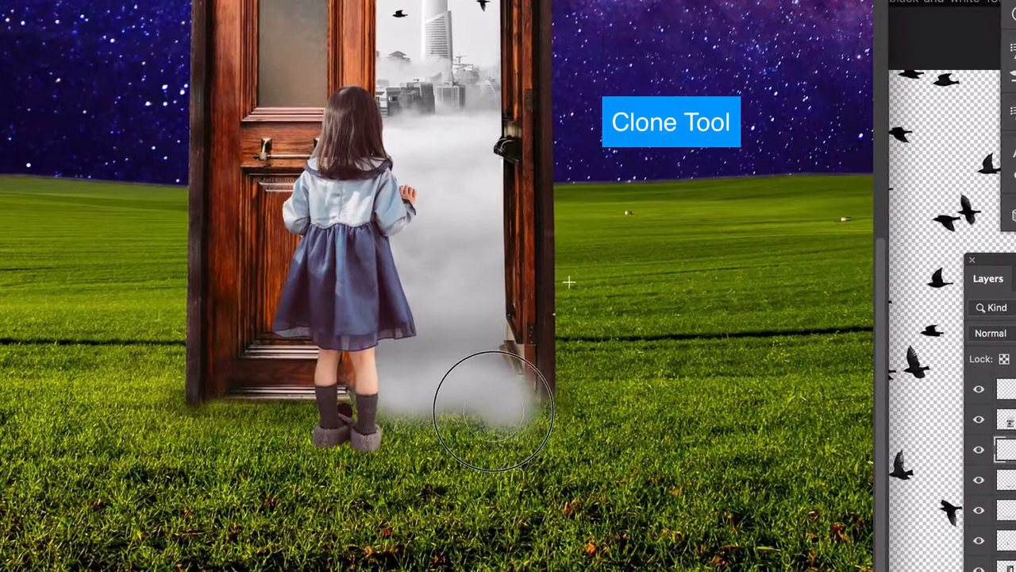
mouse_move(458, 420)
mouse_down()
mouse_move(378, 387)
mouse_move(462, 348)
mouse_move(499, 382)
mouse_move(494, 405)
mouse_move(436, 414)
mouse_move(406, 392)
mouse_move(326, 402)
mouse_move(358, 392)
mouse_move(364, 412)
mouse_move(389, 414)
mouse_move(435, 398)
mouse_up()
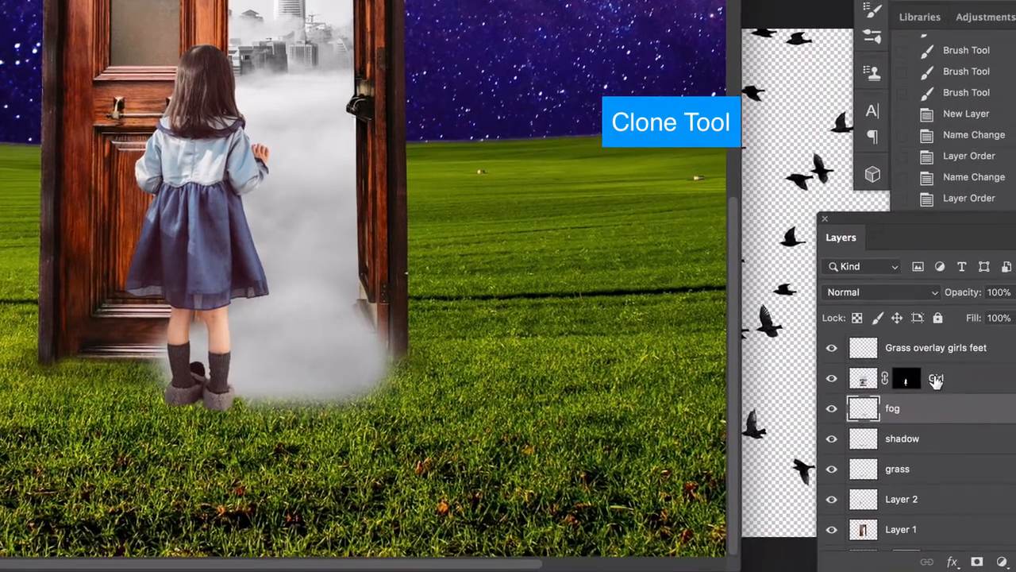
Create a new layer named fog top above the Grass overlay girls feet layer.
click(1015, 561)
drag(965, 408, 961, 347)
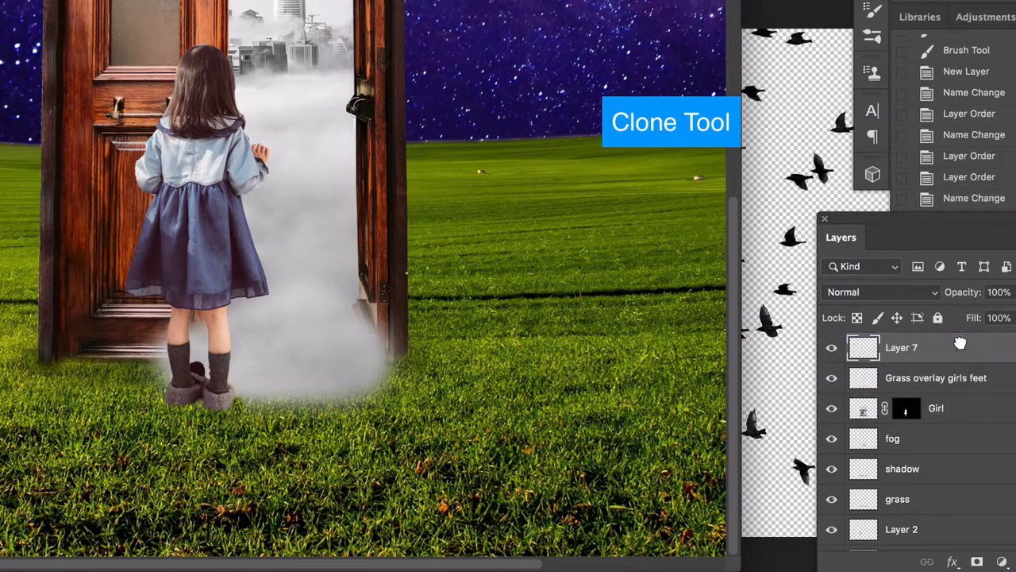
double_click(902, 347)
text(fog top)
key(Return)
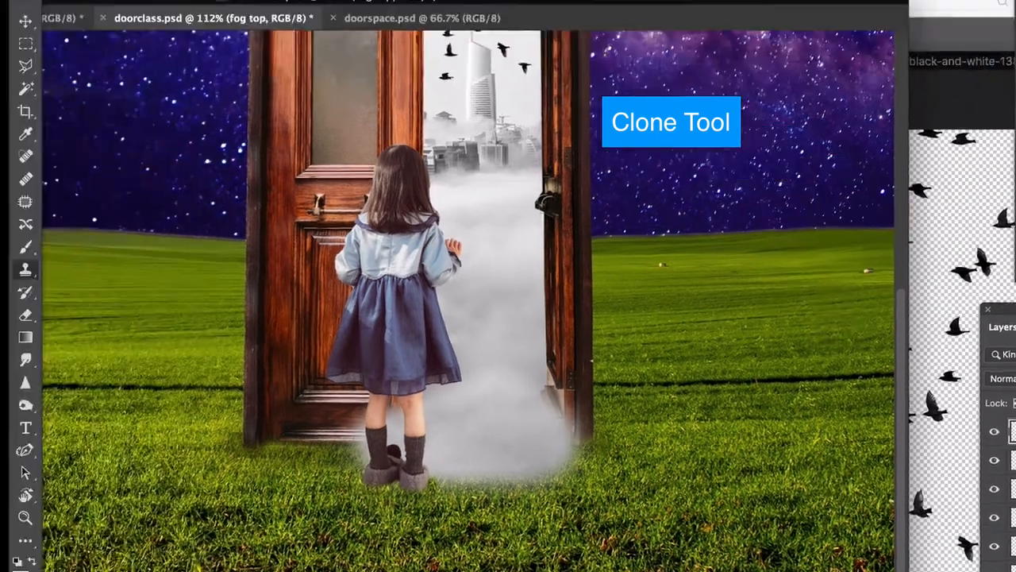
Clone fog with a 102 px brush onto the fog top layer, covering the girl's right foot and the grass beside it.
click(133, 0)
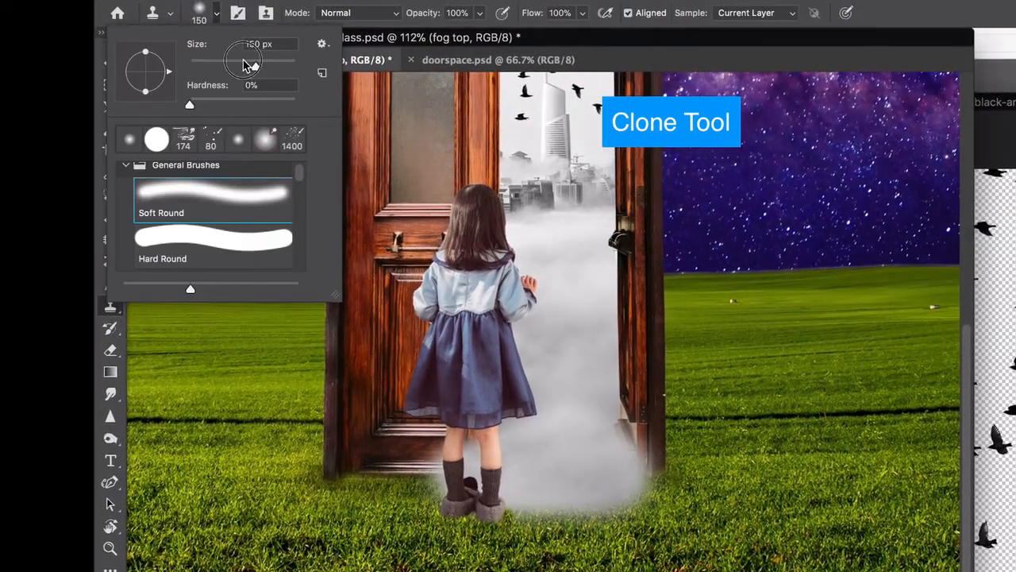
drag(249, 66, 244, 66)
click(474, 524)
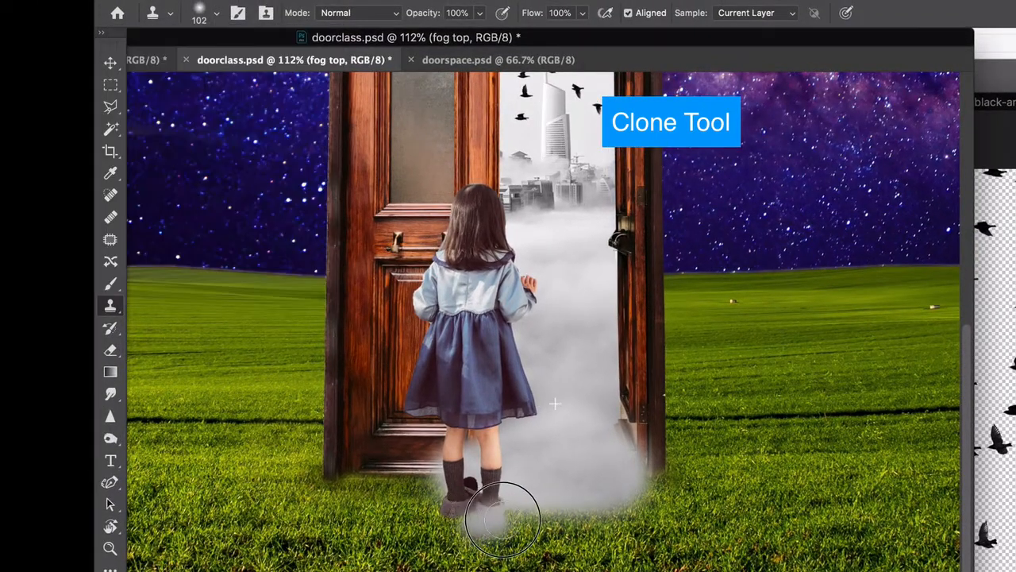
mouse_move(512, 516)
mouse_down()
mouse_move(492, 487)
mouse_move(516, 487)
mouse_move(512, 503)
mouse_move(537, 492)
mouse_up()
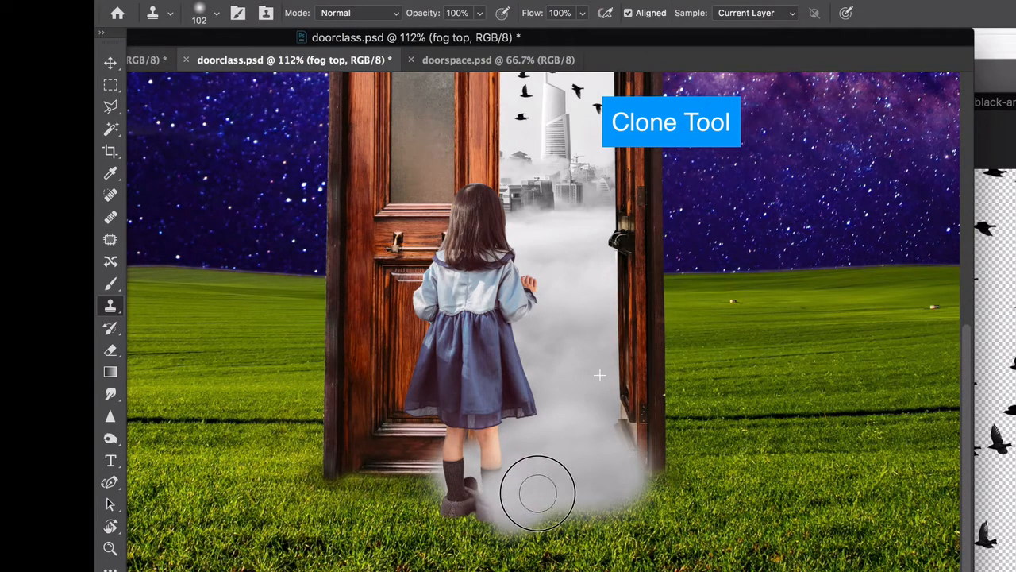
scroll(693, 306, up, 2)
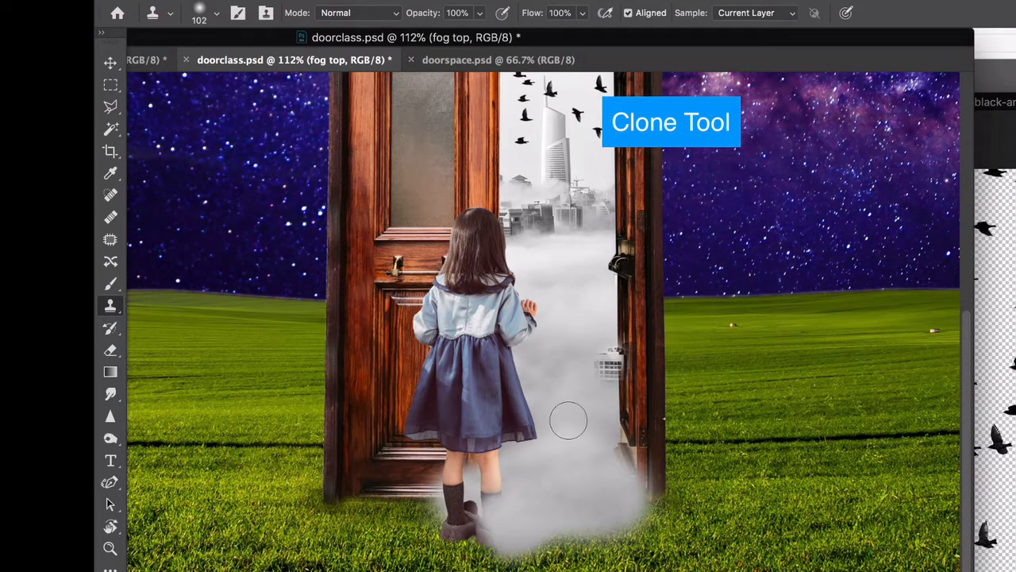
drag(545, 531, 583, 519)
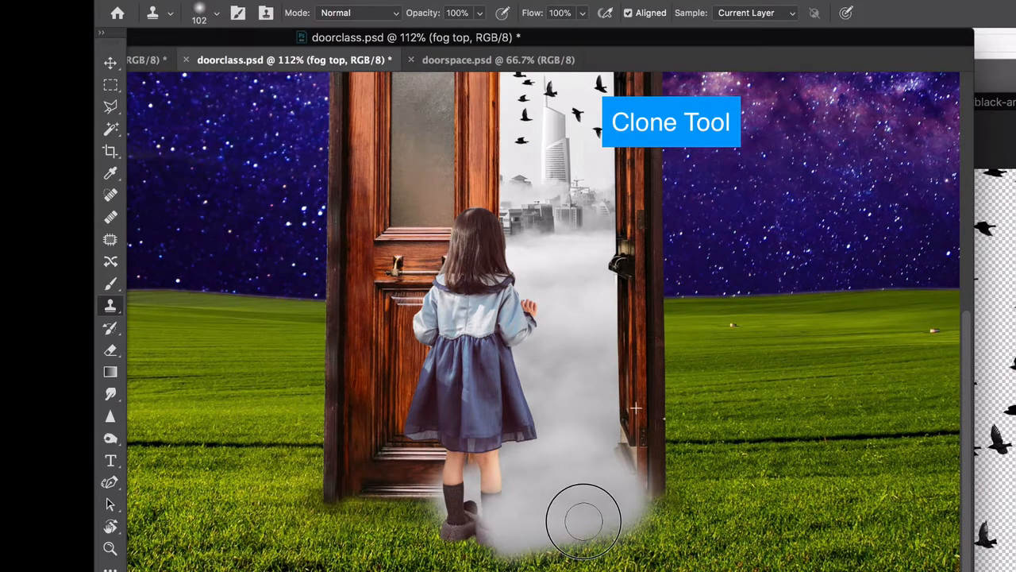
scroll(537, 503, up, 2)
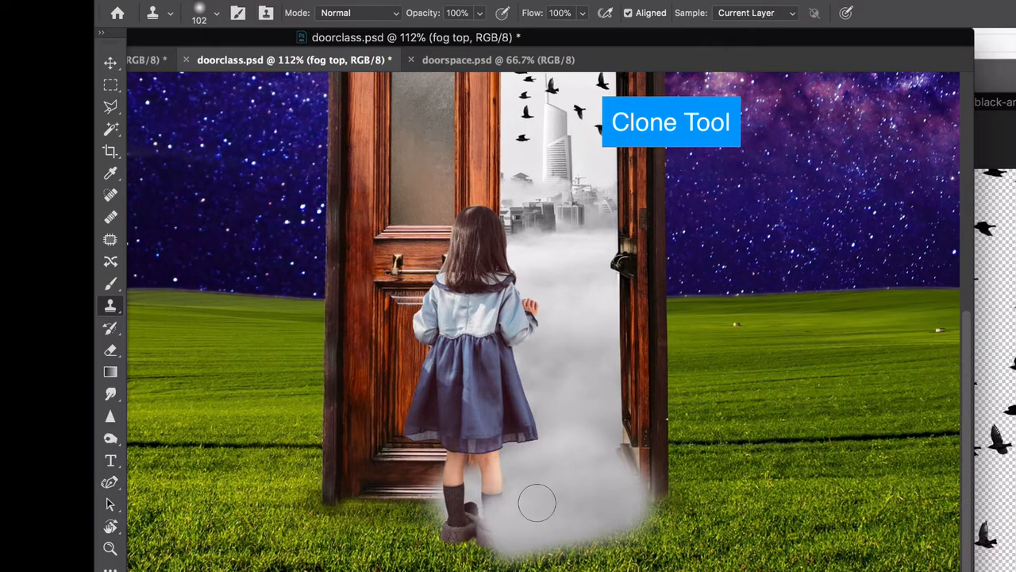
scroll(604, 526, up, 3)
scroll(537, 542, up, 1)
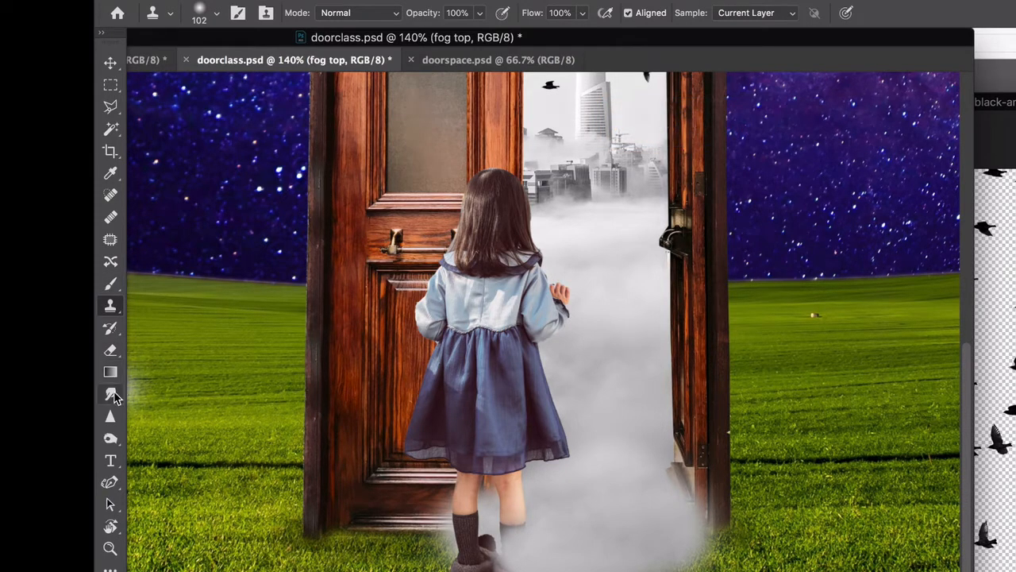
Choose the Burn tool from the toning tools and look over its range, exposure and brush settings.
click(110, 394)
click(109, 440)
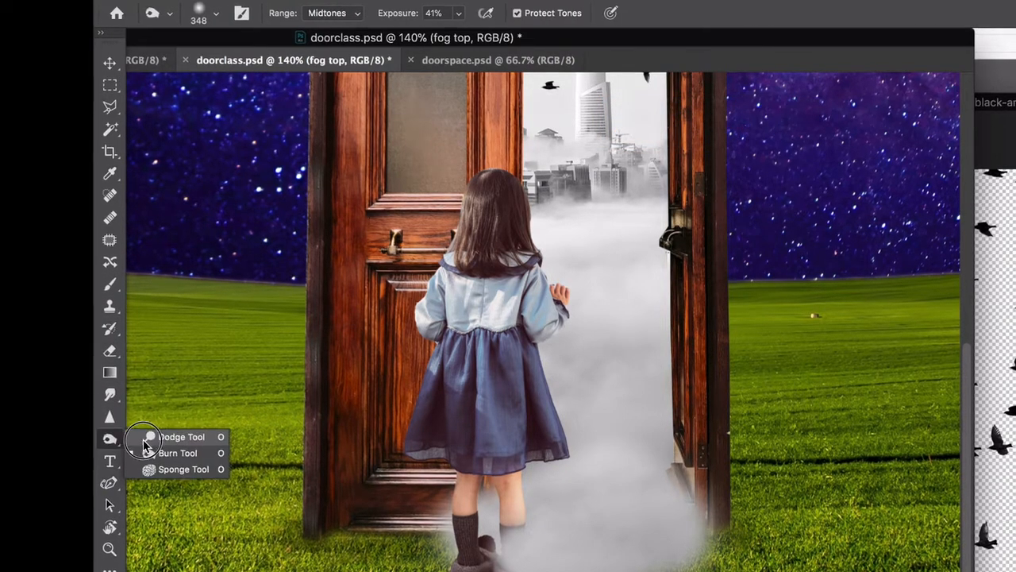
click(181, 436)
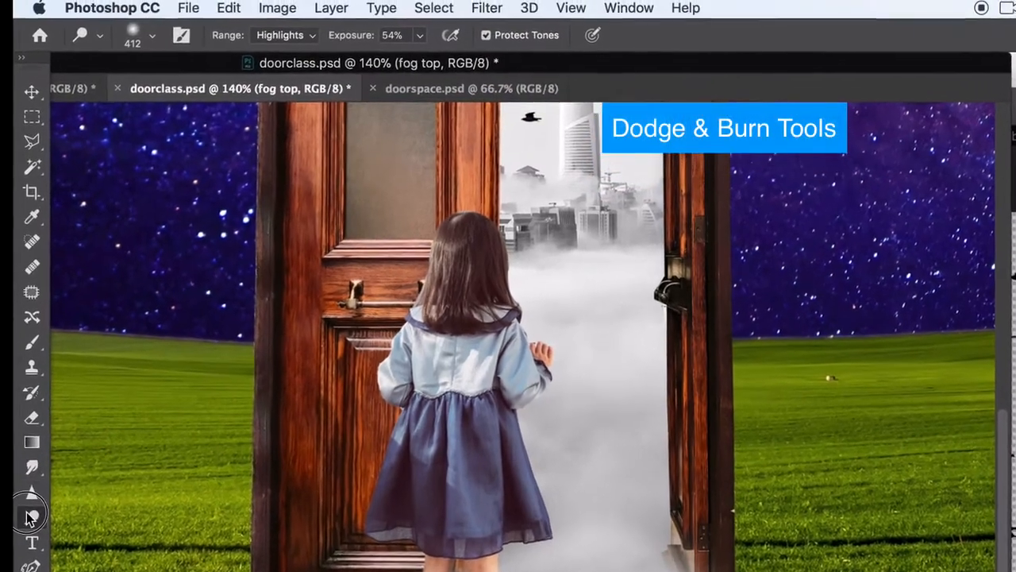
click(30, 518)
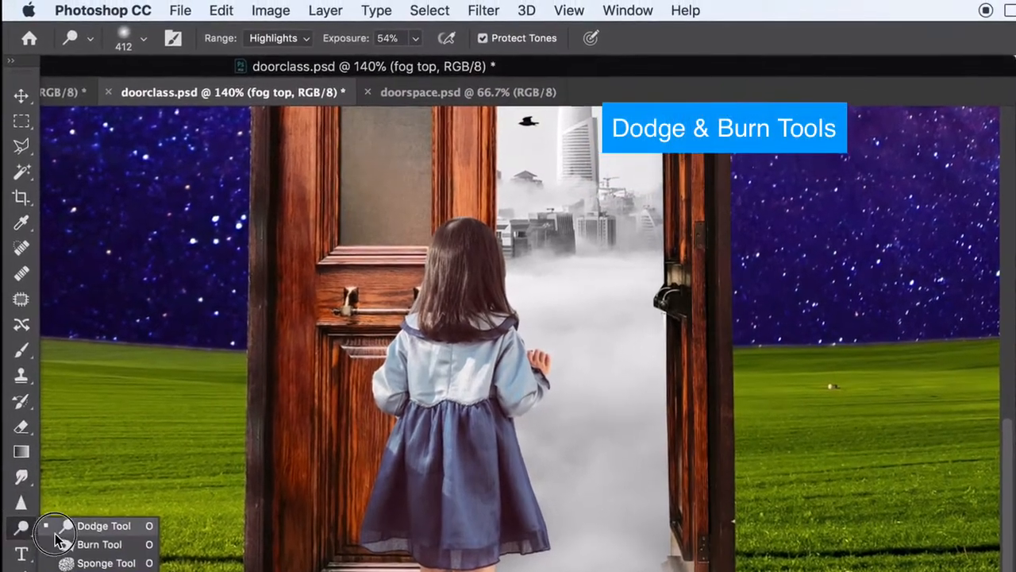
click(105, 532)
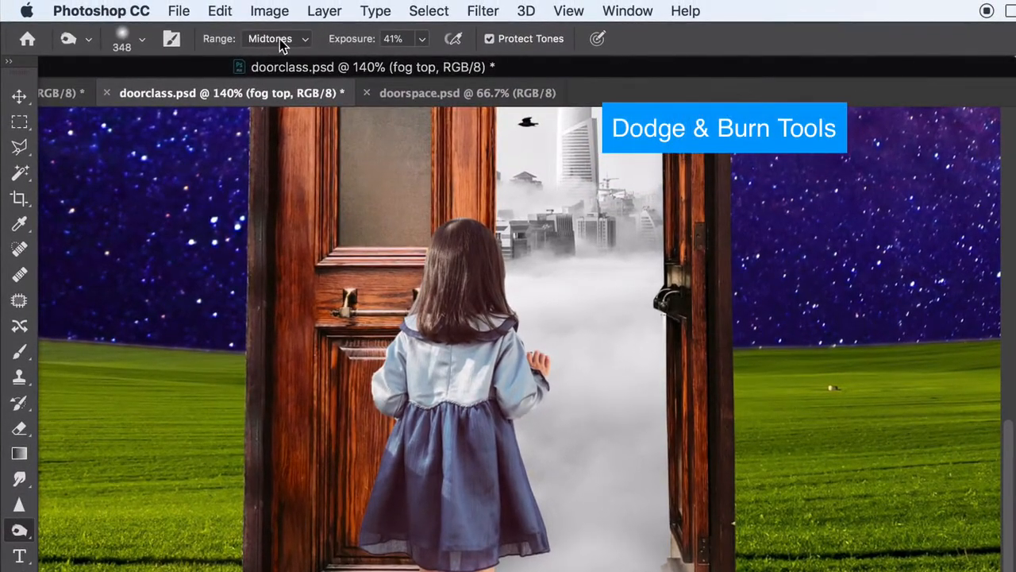
click(282, 46)
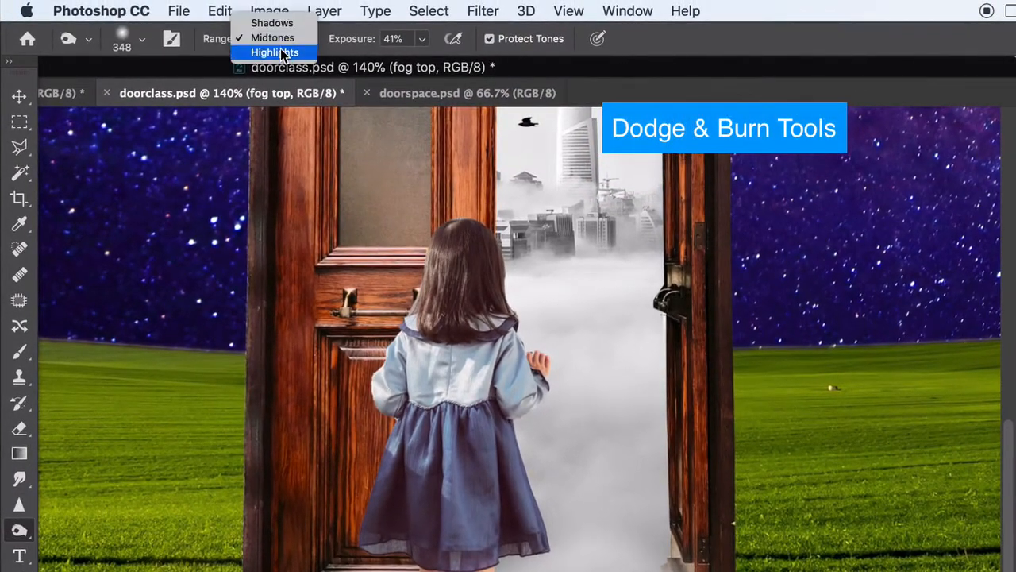
click(385, 49)
click(135, 38)
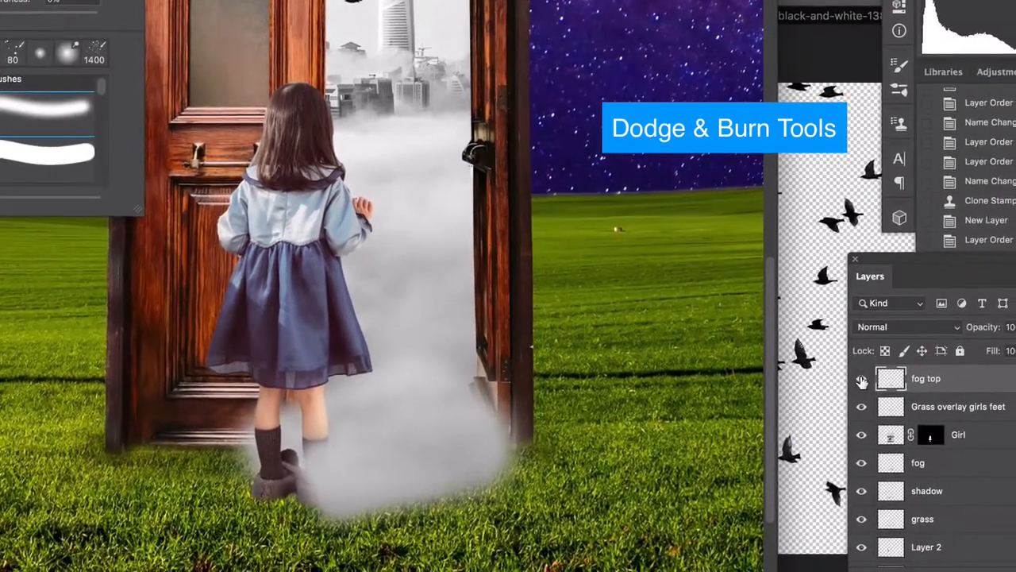
Check the fog top layer's visibility, then rename the fog layer as fog front and the fog top layer as fog behind.
click(865, 381)
click(865, 382)
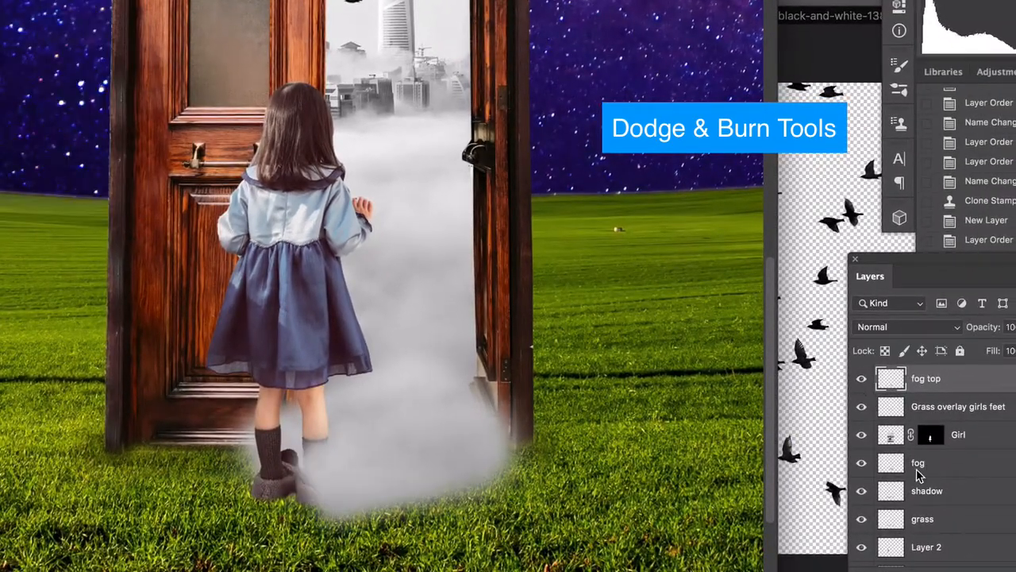
double_click(918, 464)
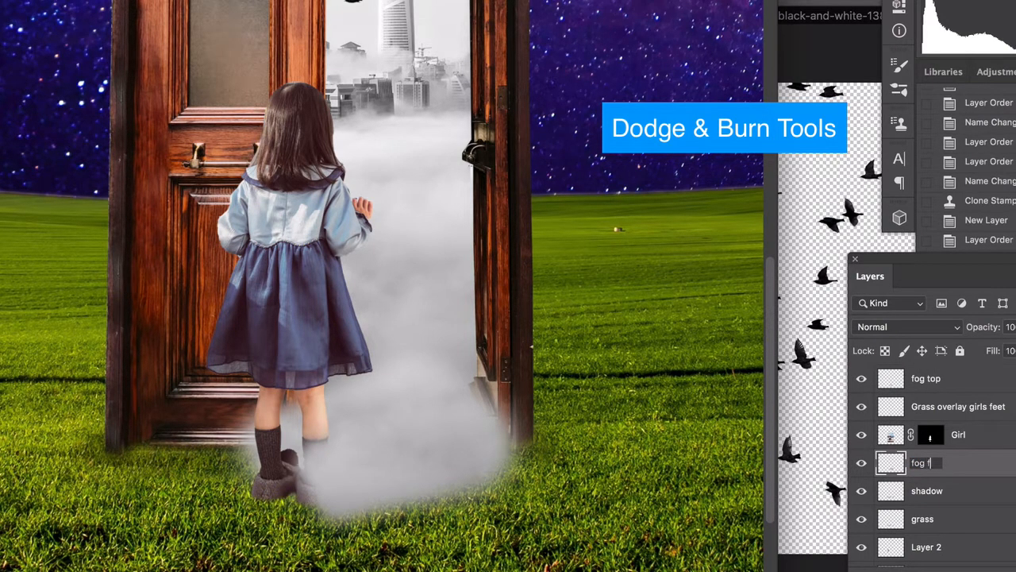
text(fog front)
key(Return)
double_click(927, 379)
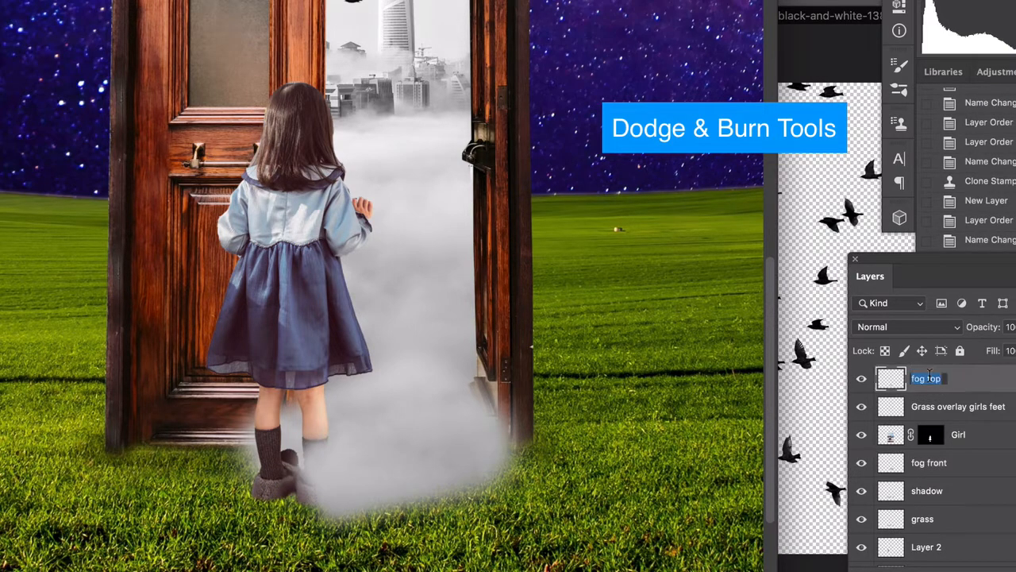
text(fog behind)
key(Return)
Select the fog front layer and toggle its visibility to examine which part of the fog it holds.
click(920, 465)
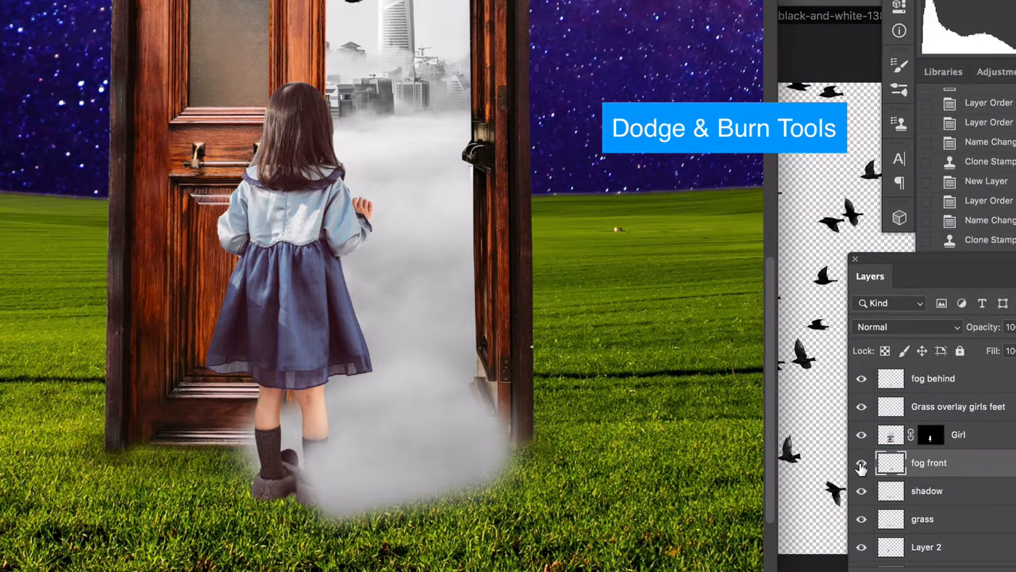
click(861, 466)
click(862, 466)
click(861, 467)
click(861, 467)
click(861, 467)
click(861, 467)
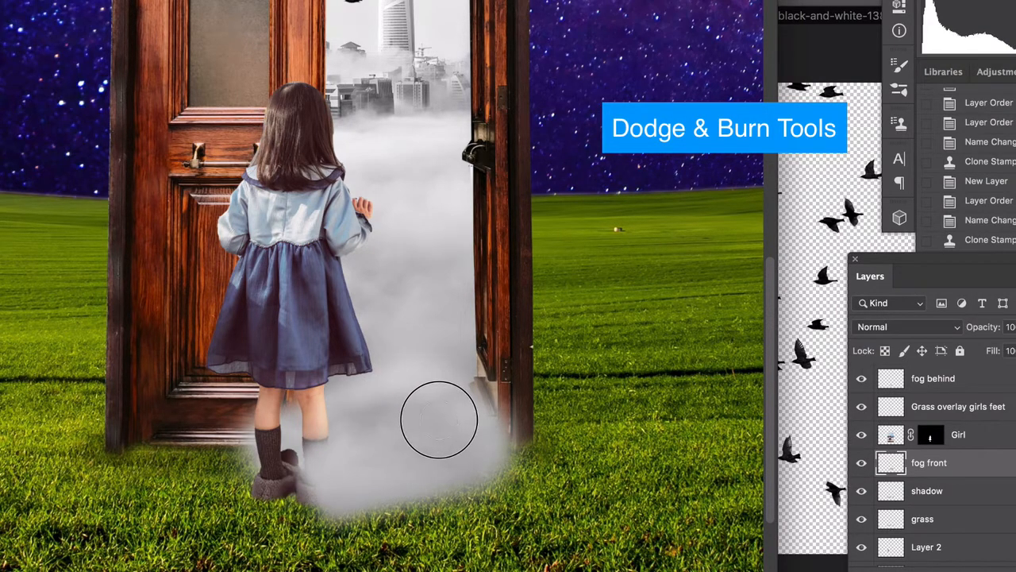
Burn darker shading into the fog front layer across the doorway threshold and around the girl's legs.
click(433, 420)
click(529, 429)
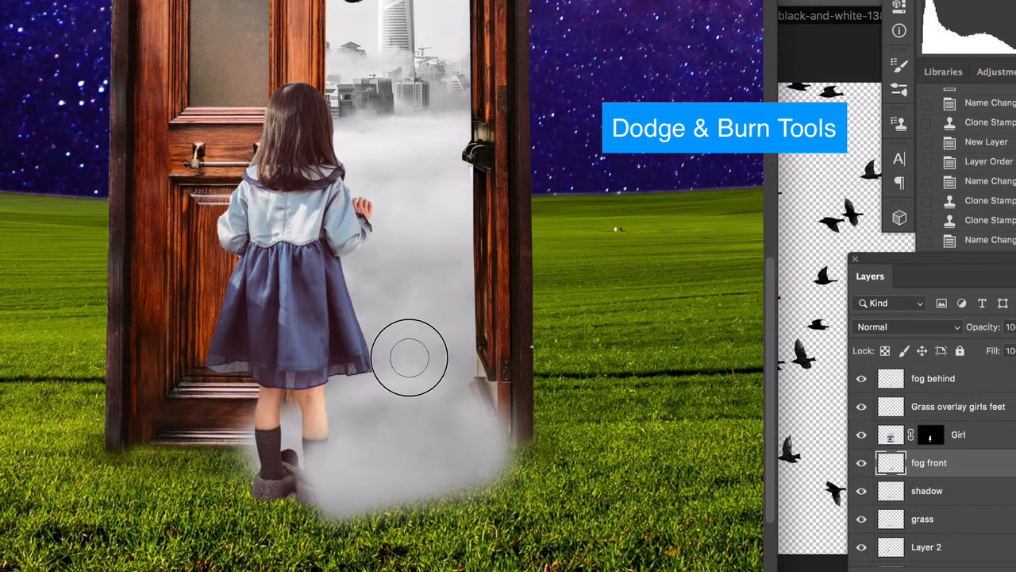
drag(461, 352, 426, 358)
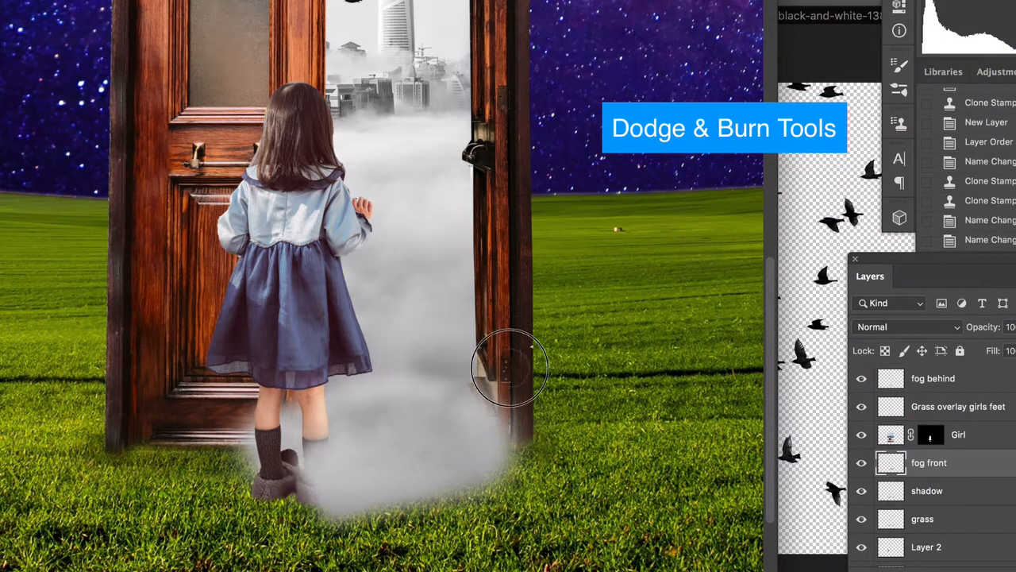
mouse_move(509, 368)
mouse_down()
mouse_move(484, 392)
mouse_move(527, 424)
mouse_move(492, 429)
mouse_up()
mouse_move(431, 442)
mouse_down()
mouse_move(328, 426)
mouse_move(320, 435)
mouse_move(399, 447)
mouse_up()
drag(451, 474, 376, 474)
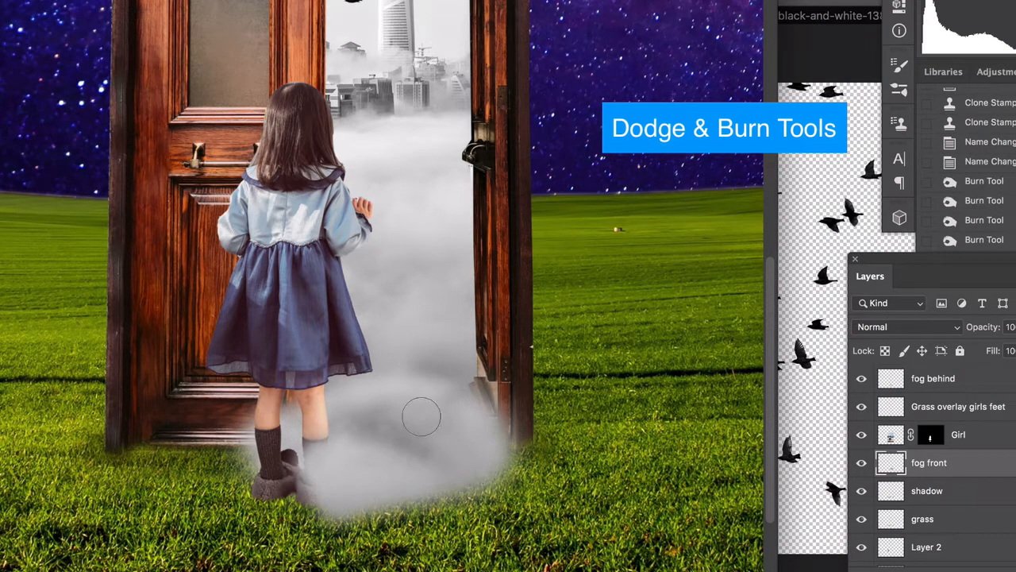
mouse_move(474, 471)
mouse_down()
mouse_move(489, 457)
mouse_move(488, 433)
mouse_up()
mouse_move(317, 410)
mouse_down()
mouse_move(283, 386)
mouse_move(283, 401)
mouse_up()
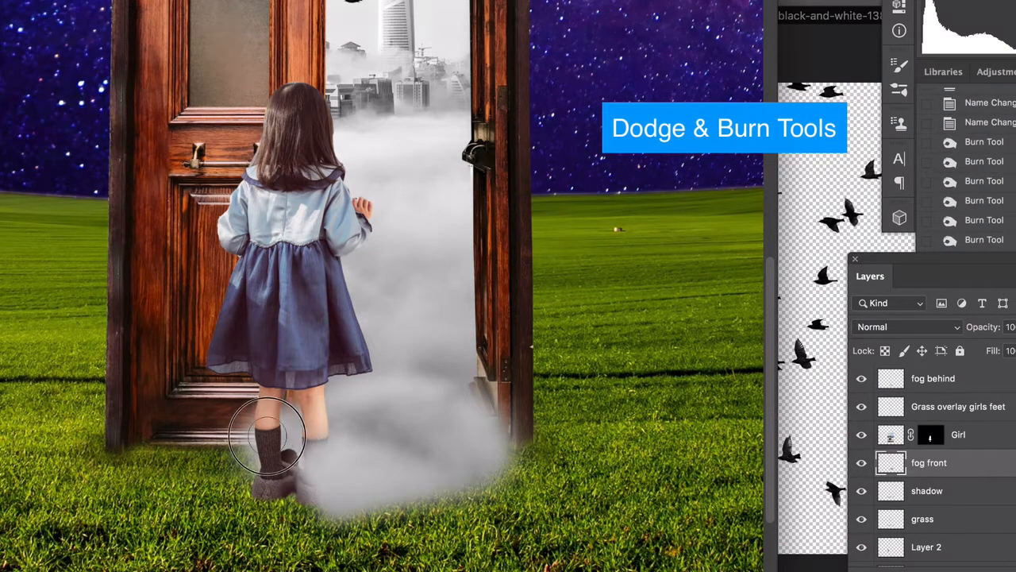
mouse_move(267, 435)
mouse_down()
mouse_move(237, 446)
mouse_move(250, 437)
mouse_move(247, 420)
mouse_move(238, 432)
mouse_move(188, 415)
mouse_move(239, 415)
mouse_up()
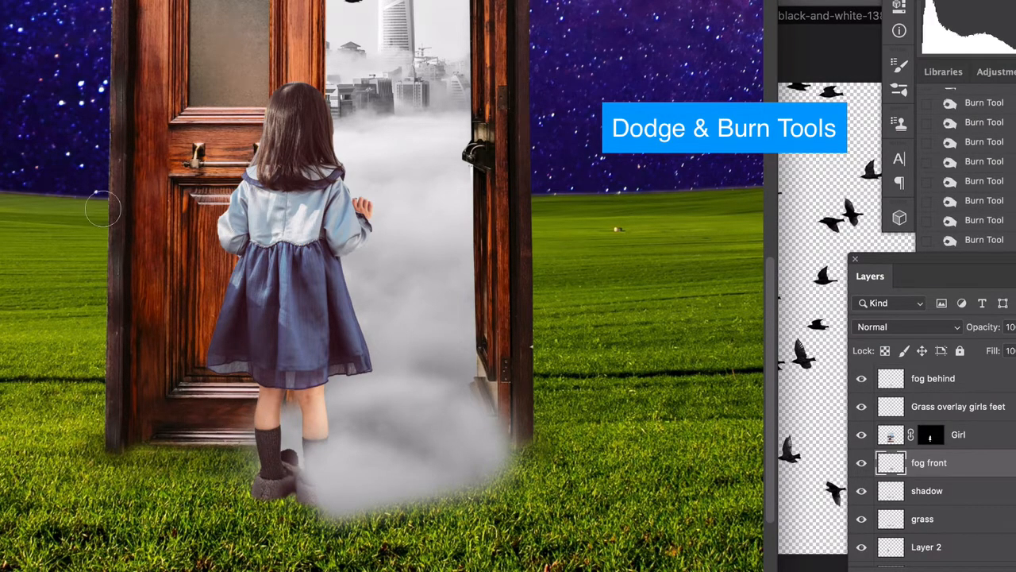
Select the fog behind layer from the fog at the girl's feet and check its contribution by hiding and showing it.
key(v)
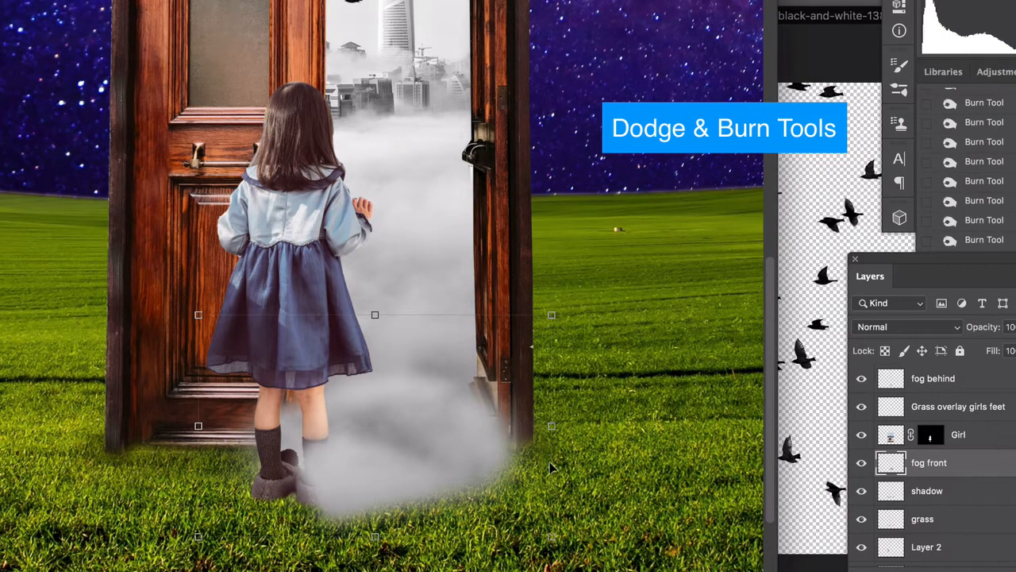
click(392, 471)
click(861, 378)
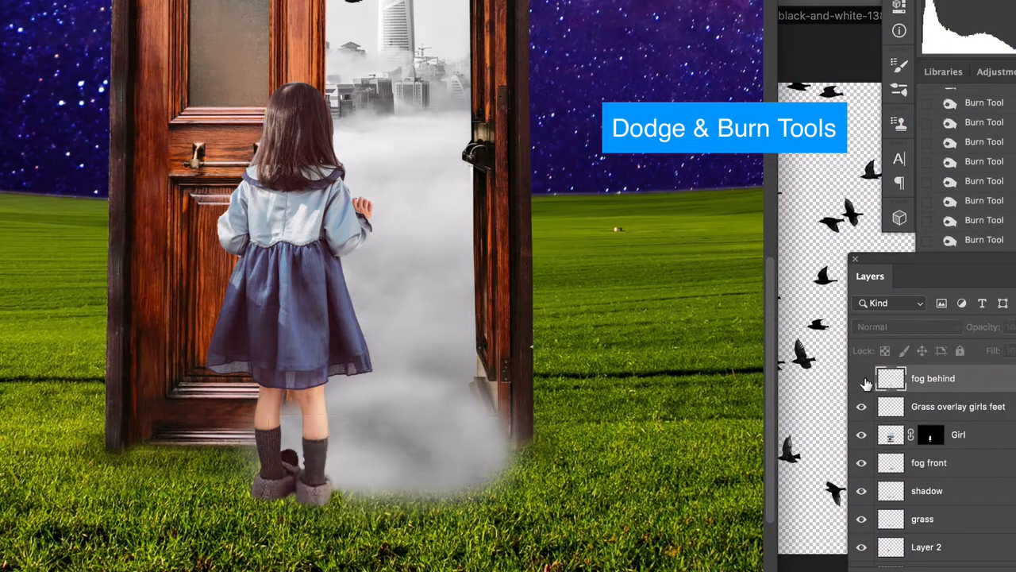
click(861, 378)
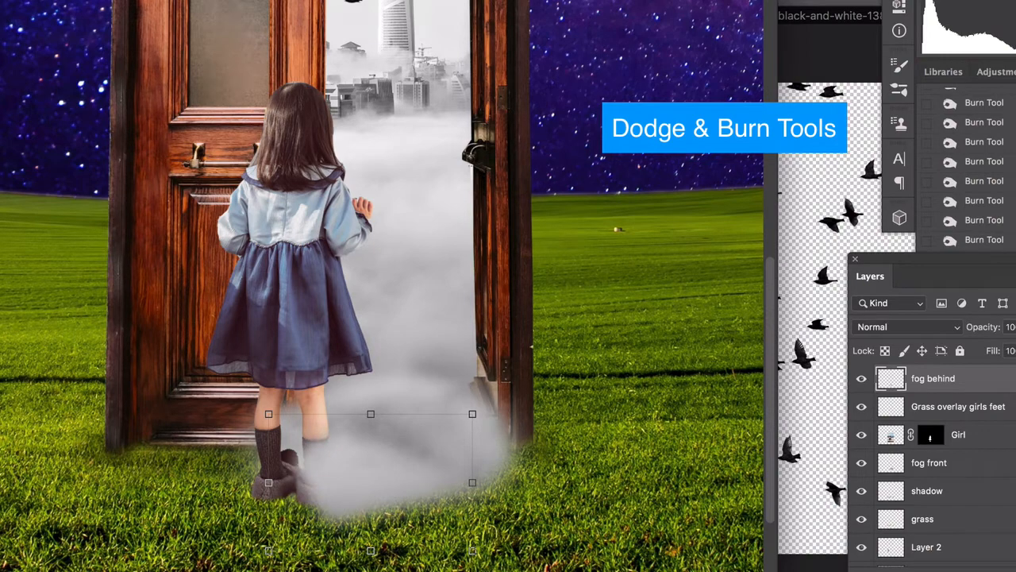
Burn shading into the fog behind layer with an enlarged brush, along its lower edge and around the girl's right foot.
key(o)
mouse_move(313, 436)
mouse_down()
mouse_move(392, 434)
mouse_move(431, 454)
mouse_up()
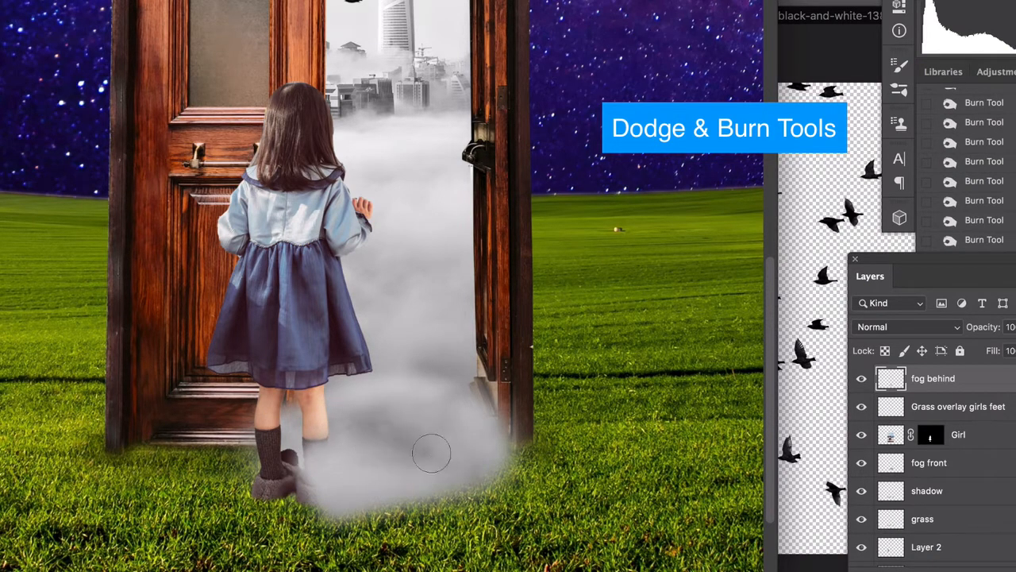
key(])
key(])
mouse_move(297, 516)
mouse_down()
mouse_move(361, 522)
mouse_move(291, 507)
mouse_move(351, 517)
mouse_move(299, 492)
mouse_move(341, 524)
mouse_move(480, 494)
mouse_move(419, 511)
mouse_move(451, 486)
mouse_move(473, 483)
mouse_move(448, 497)
mouse_move(490, 495)
mouse_up()
key(e)
key(o)
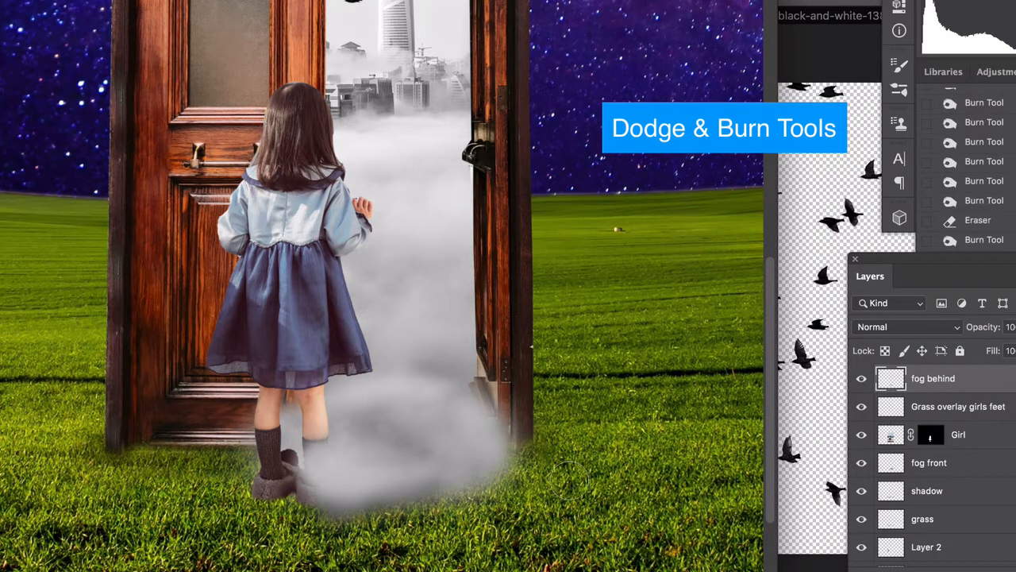
mouse_move(569, 480)
mouse_down()
mouse_move(523, 516)
mouse_move(469, 545)
mouse_up()
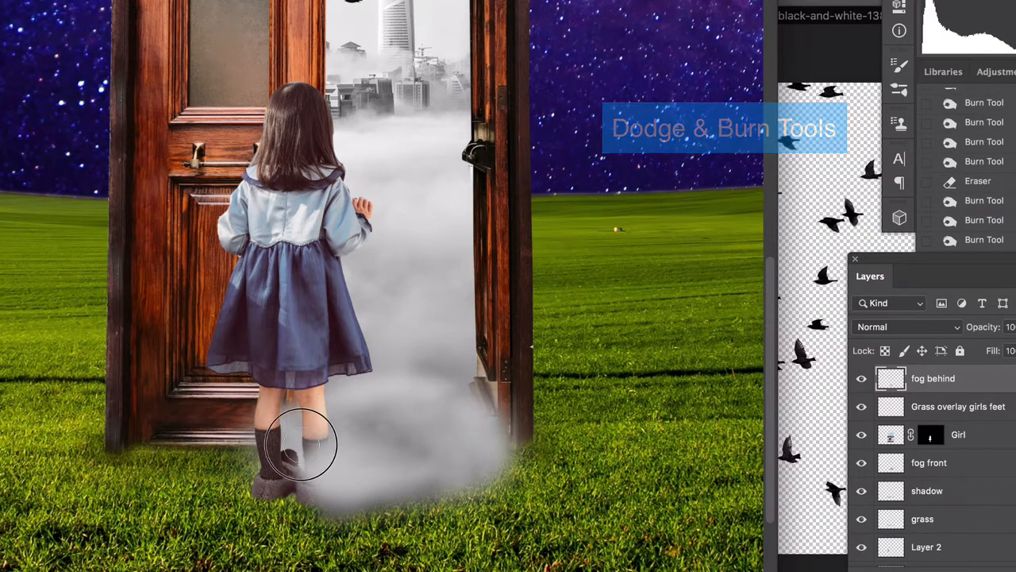
drag(302, 445, 353, 442)
mouse_move(284, 467)
mouse_down()
mouse_move(340, 440)
mouse_move(312, 441)
mouse_up()
Erase excess fog on the fog behind layer around the girl's shoe and along the grass edge, and undo the last change.
key(e)
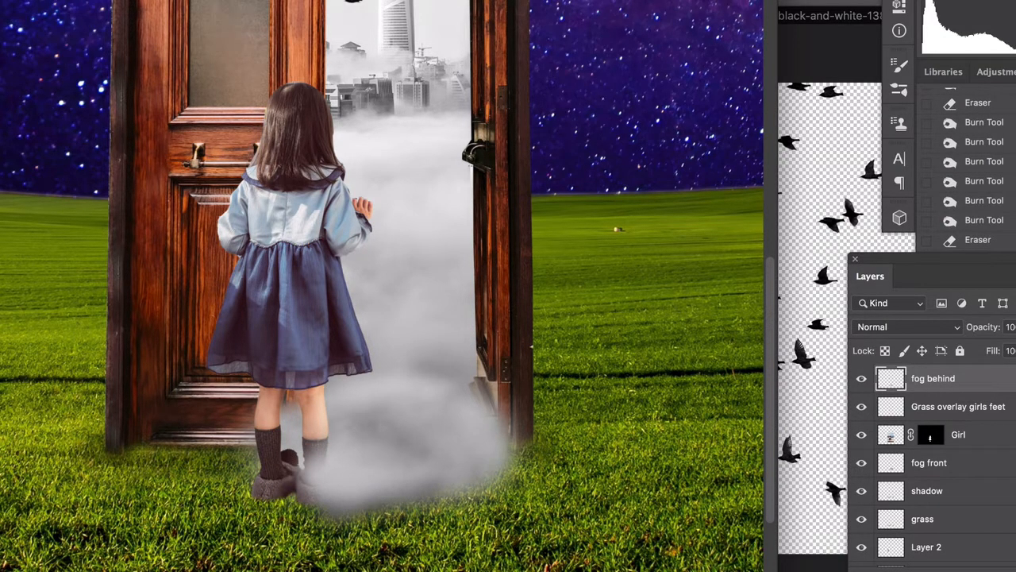
drag(313, 476, 327, 465)
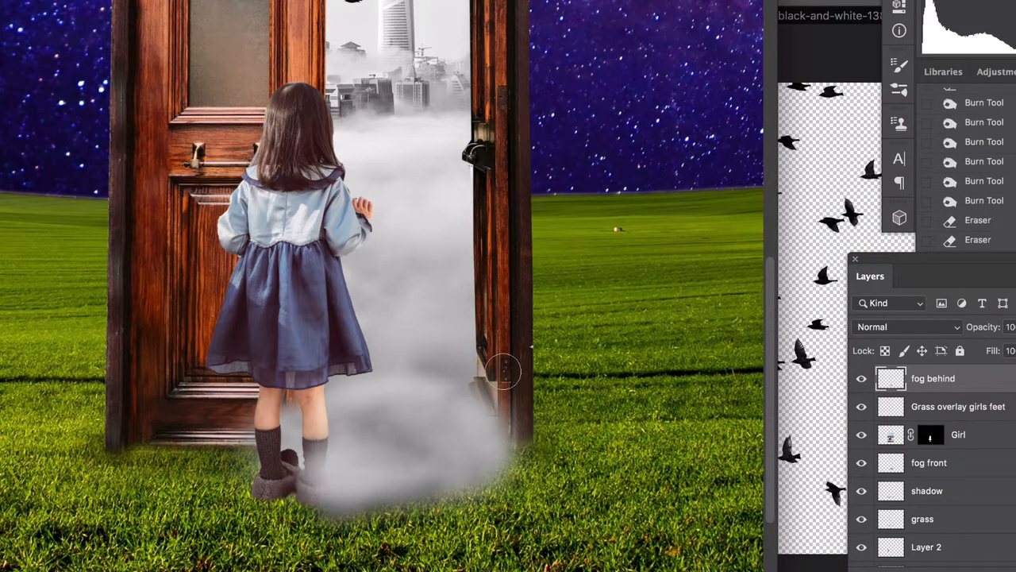
drag(338, 497, 364, 515)
drag(439, 499, 479, 480)
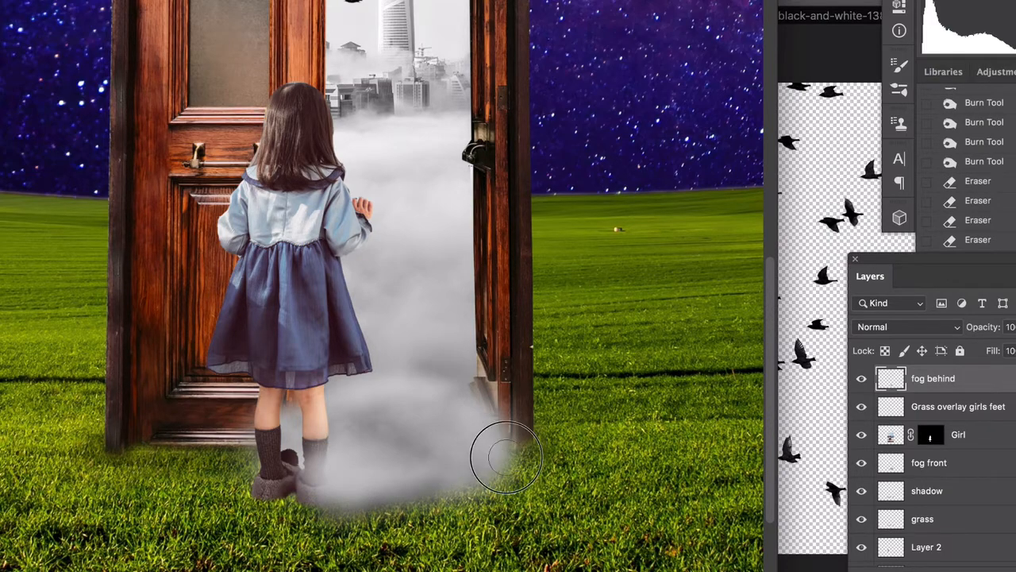
key(ctrl+z)
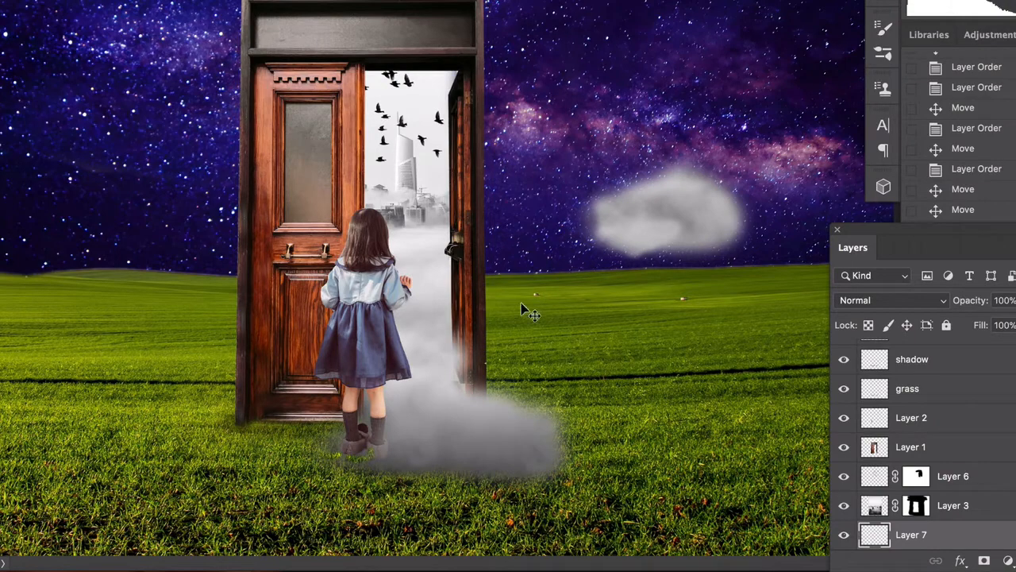
Move the Layer 6 copy fog aside onto the grass and return it to its place beside the girl's feet.
drag(470, 435, 659, 411)
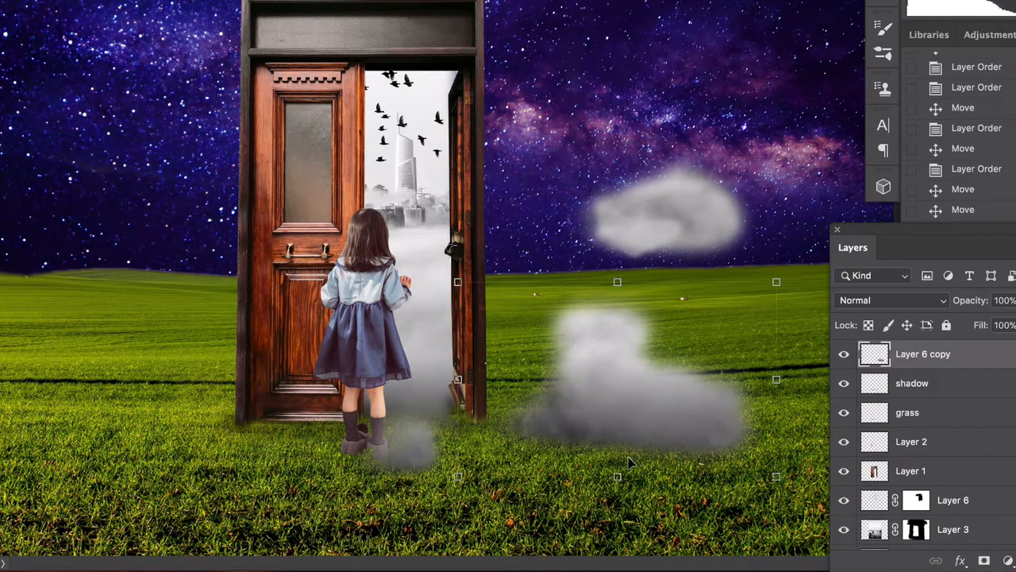
drag(575, 415, 438, 441)
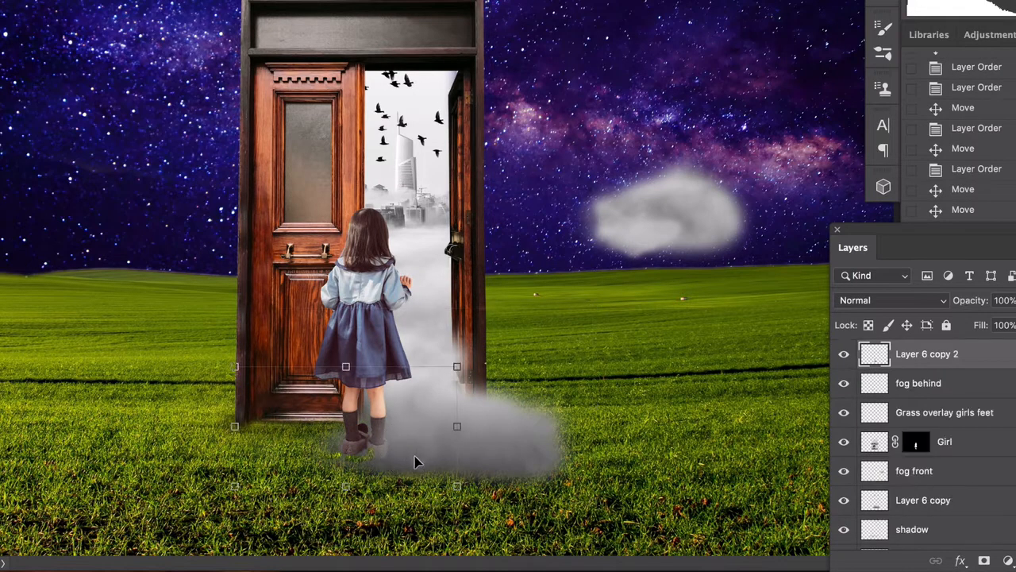
Clone fog onto a new layer beside the open door's lower edge and place that layer directly beneath Layer 1.
drag(415, 456, 134, 385)
key(super+z)
key(super+shift+alt+n)
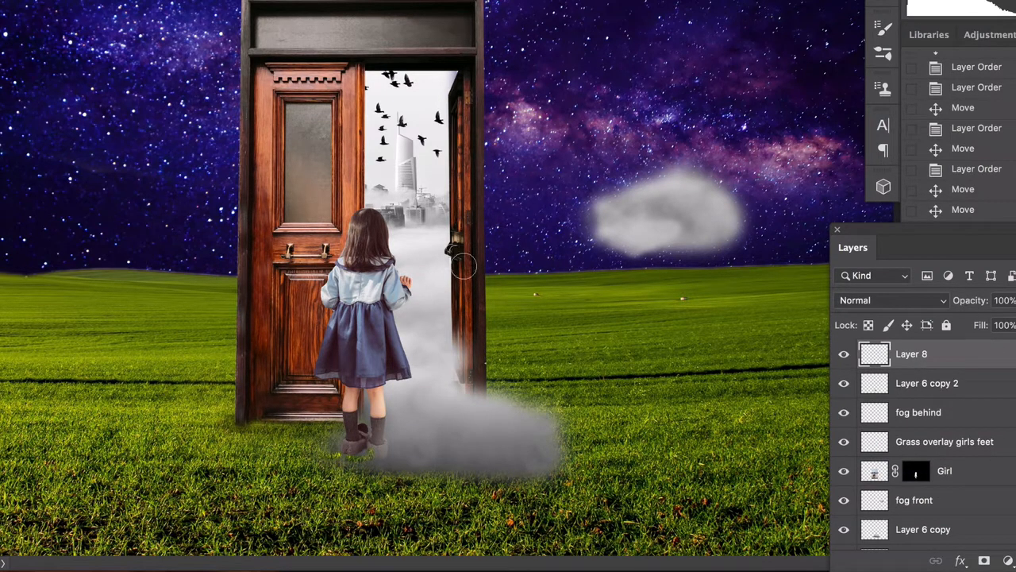
key(bracketright)
key(bracketright)
mouse_move(487, 377)
mouse_down()
mouse_move(506, 403)
mouse_move(487, 390)
mouse_up()
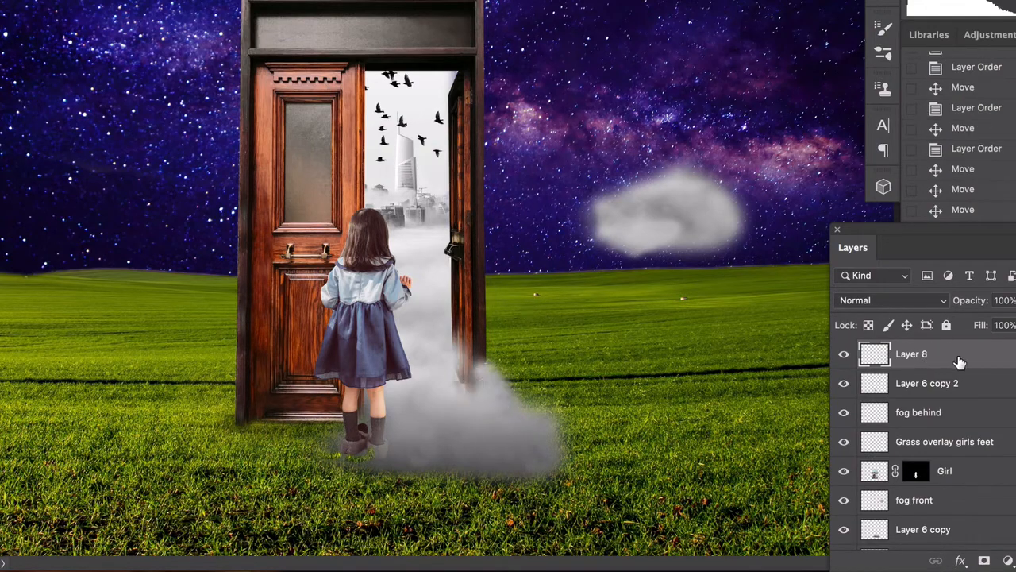
drag(959, 362, 910, 525)
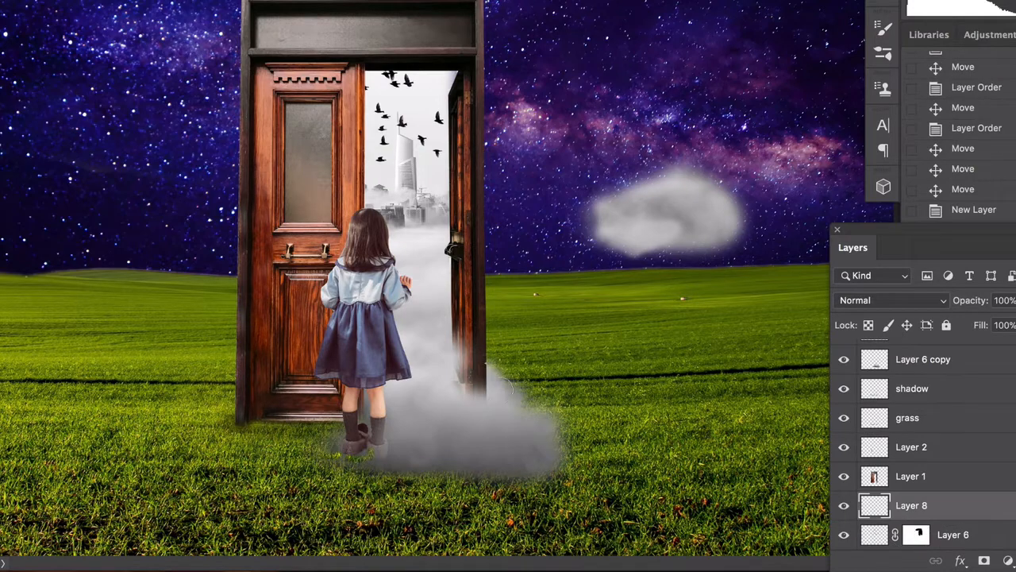
Clear the leftover source clouds of the fog front and fog behind layers out of the starry sky.
scroll(436, 373, up, 3)
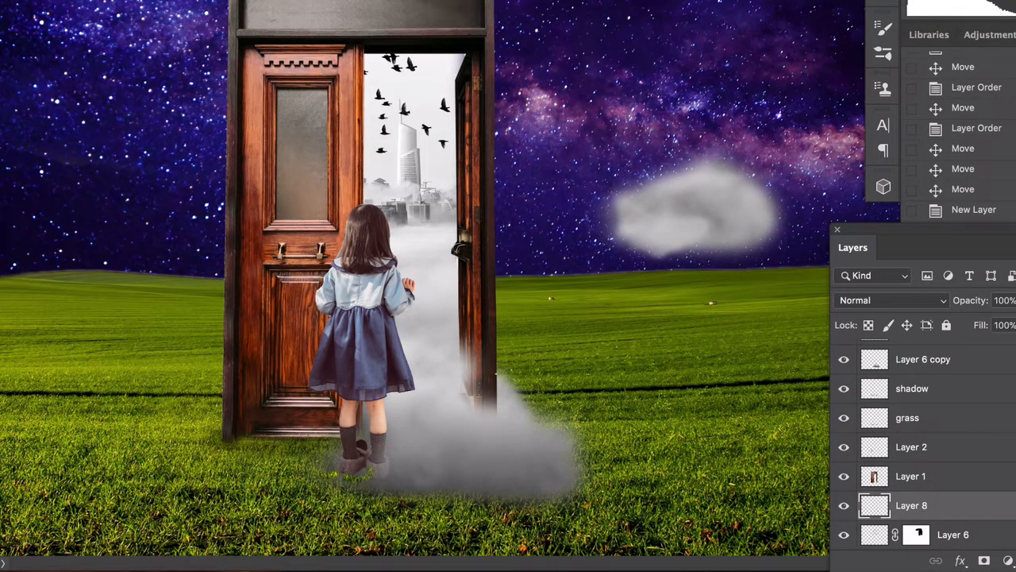
scroll(368, 242, down, 2)
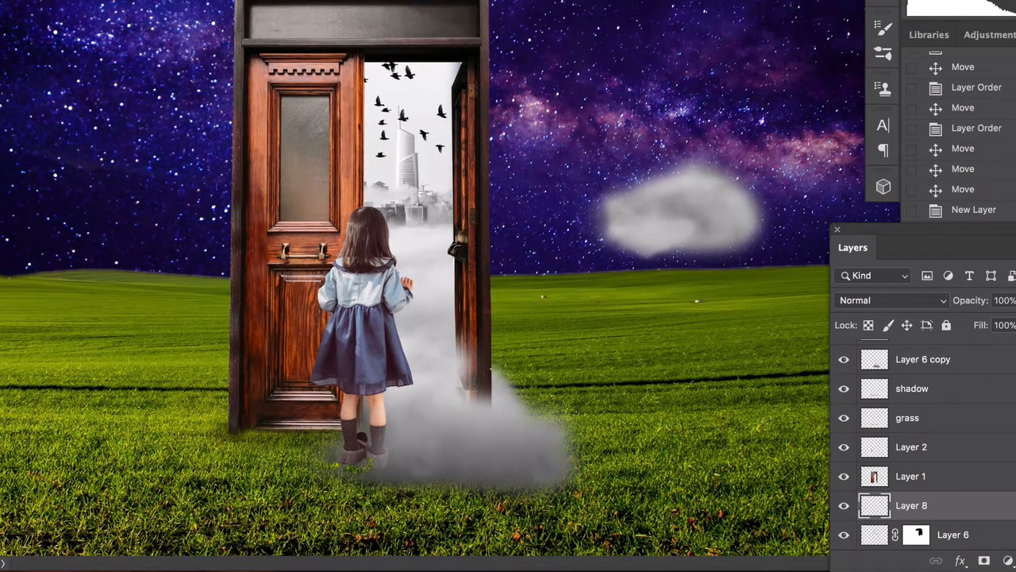
click(675, 186)
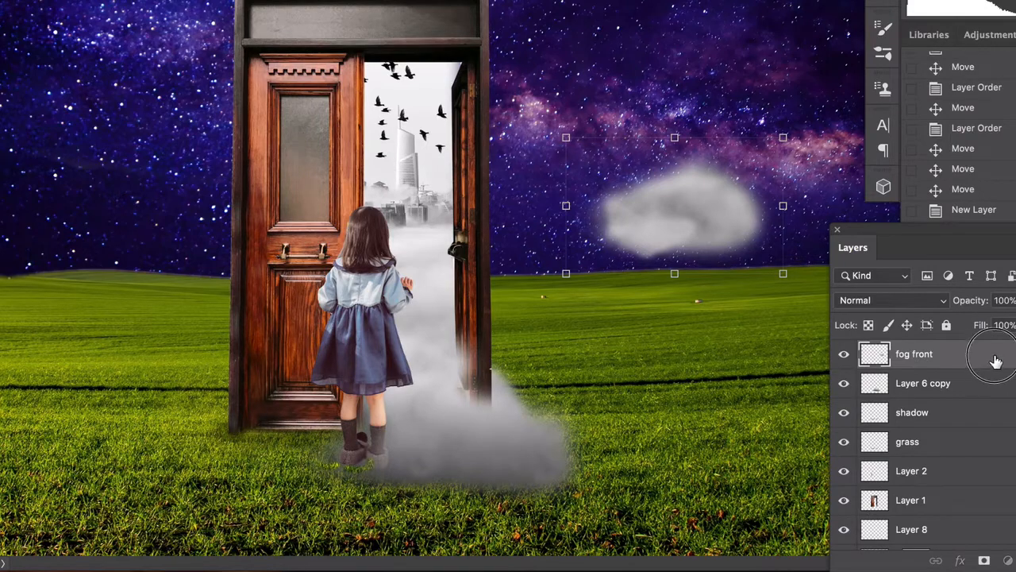
drag(996, 361, 953, 548)
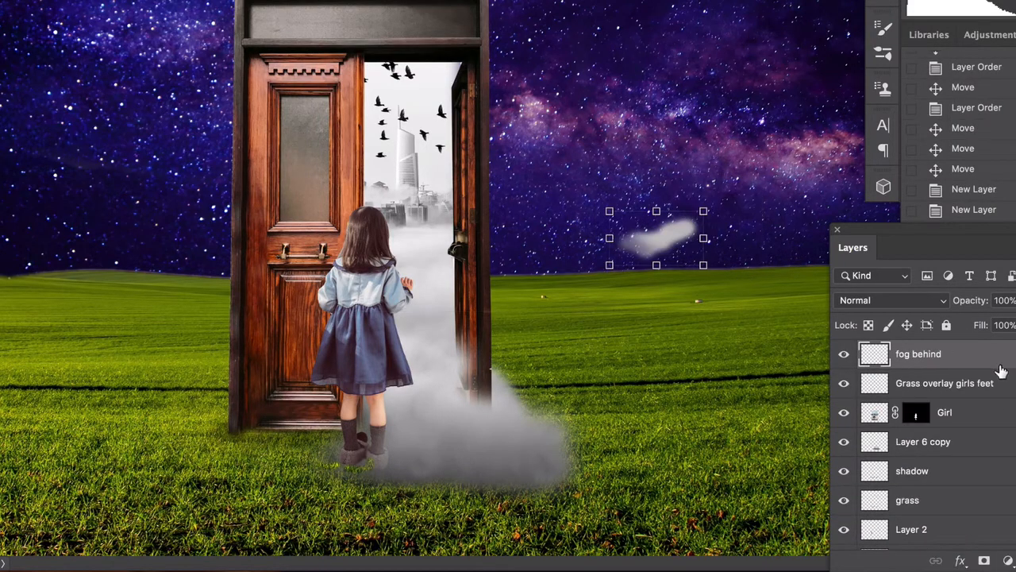
drag(1002, 371, 952, 559)
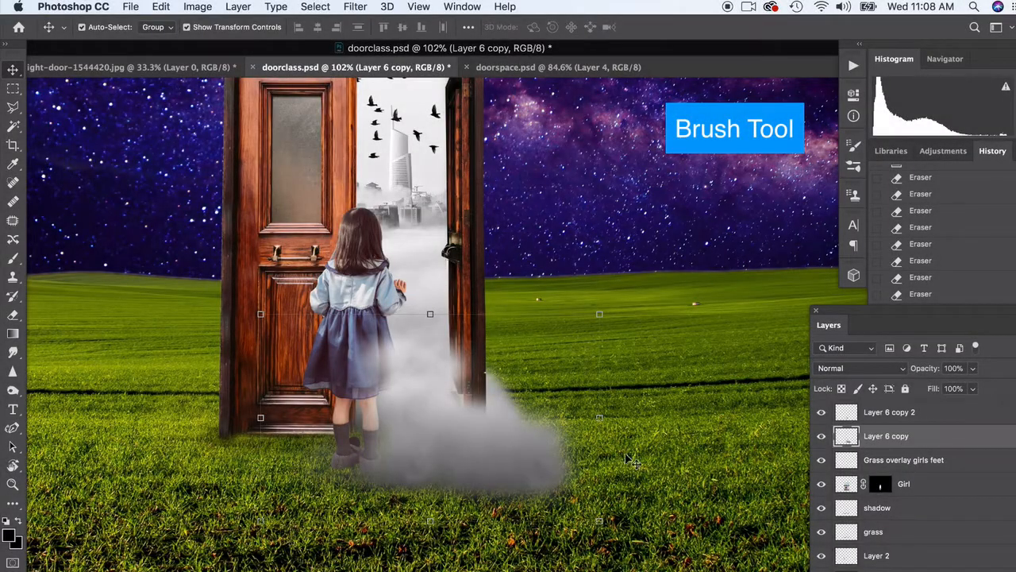
Add a new layer, rename it shadow fog, and place it between Layer 8 and Layer 6.
click(678, 439)
click(481, 483)
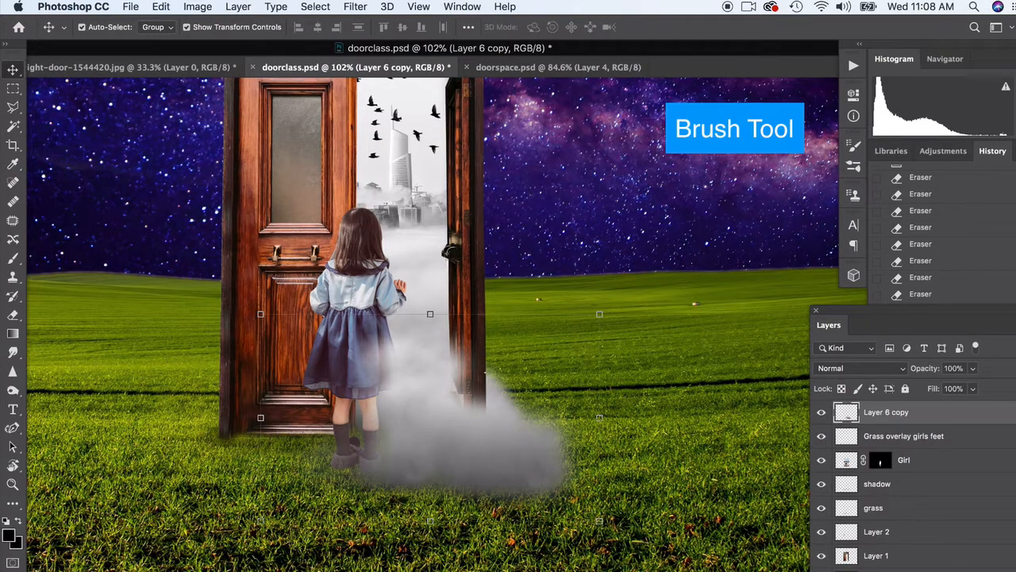
key(alt+shift+super+n)
double_click(876, 412)
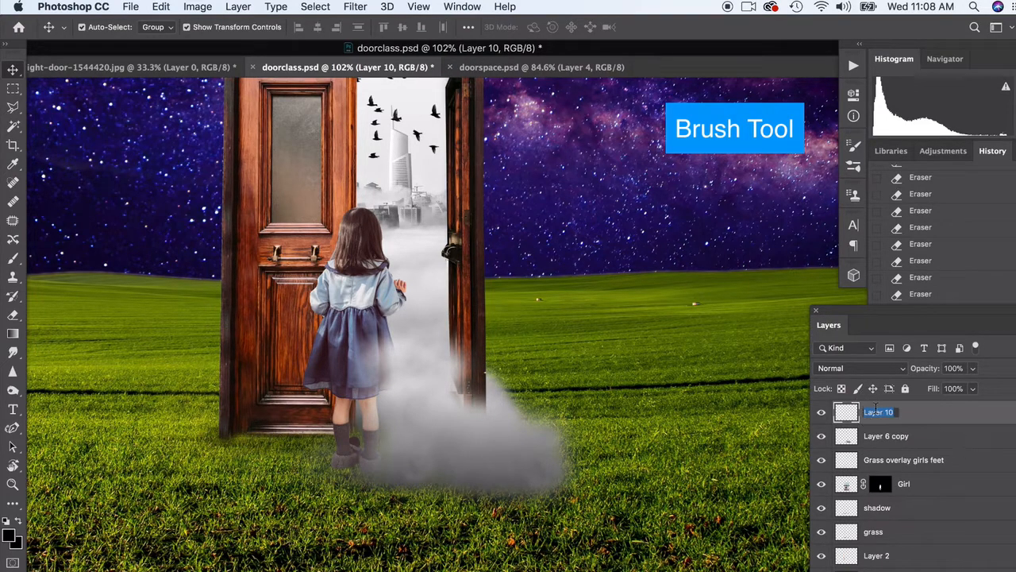
key(Return)
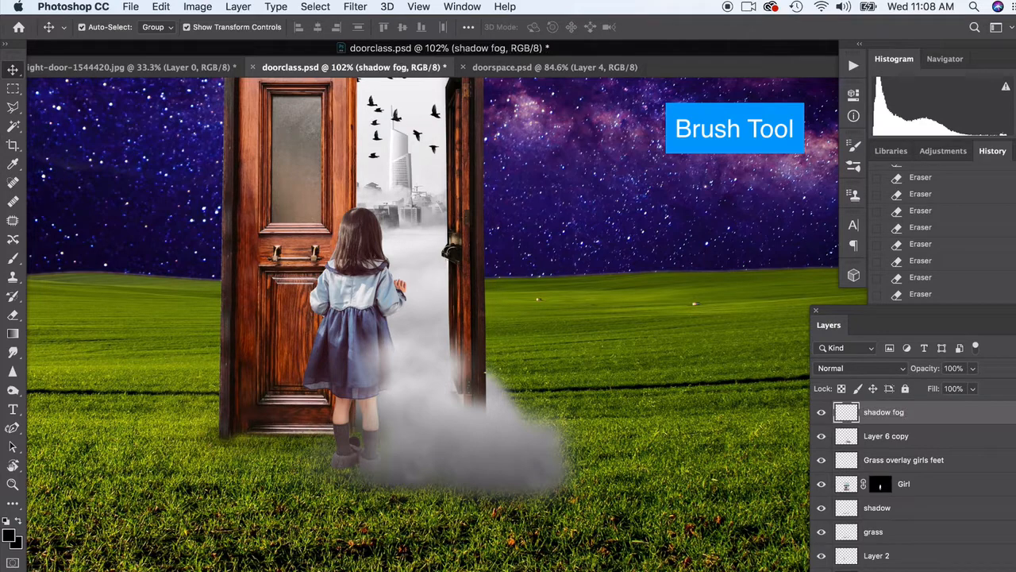
drag(956, 418, 903, 464)
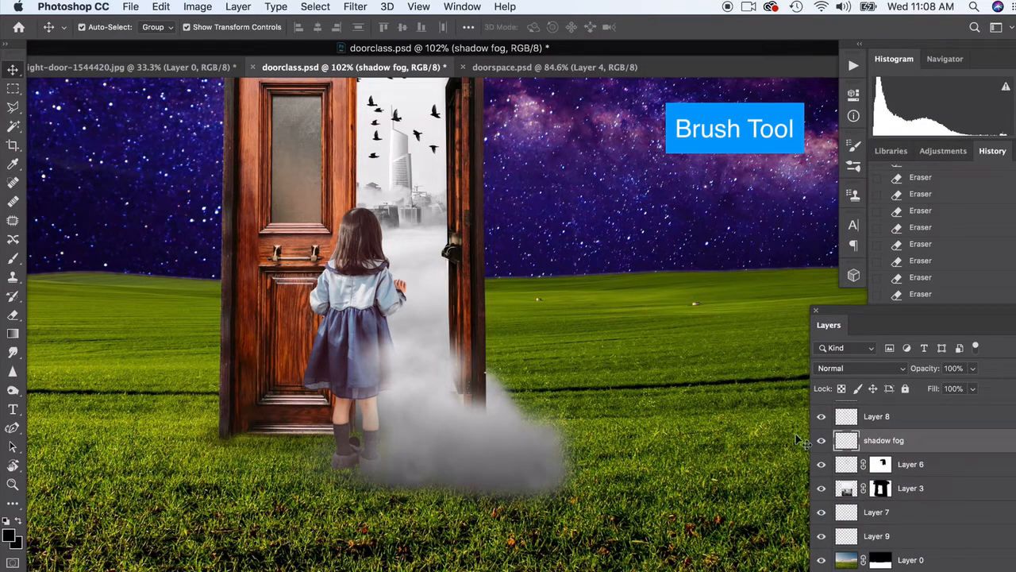
Paint a black shadow on the shadow fog layer along the fog's lower edge with the Brush, undoing and redoing the stroke.
click(14, 259)
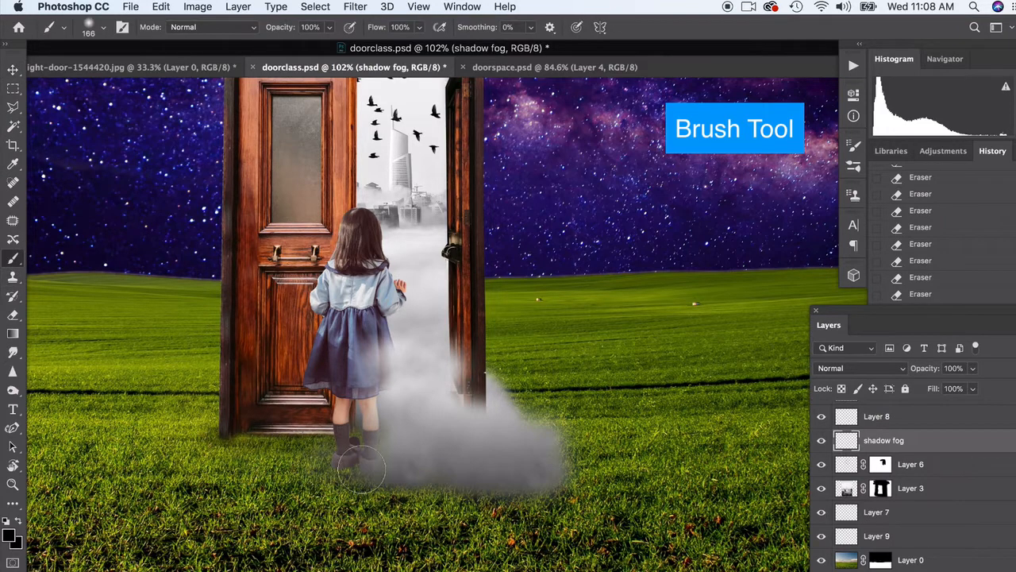
mouse_move(361, 469)
mouse_down()
mouse_move(530, 483)
mouse_move(517, 476)
mouse_up()
key(super+z)
mouse_move(391, 470)
mouse_down()
mouse_move(511, 481)
mouse_move(543, 466)
mouse_move(516, 447)
mouse_move(531, 455)
mouse_move(526, 469)
mouse_move(503, 484)
mouse_move(377, 476)
mouse_up()
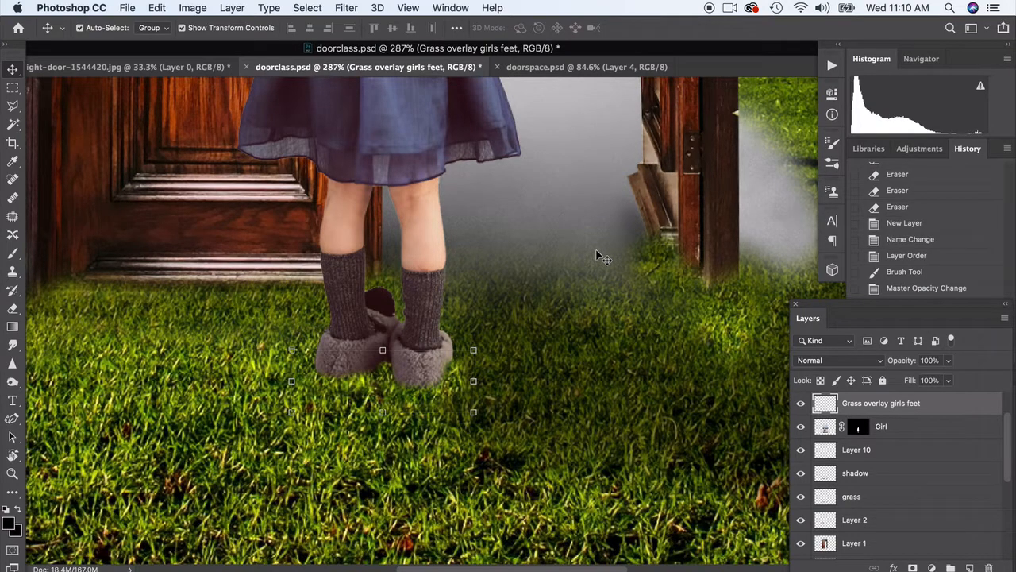
Add a new layer directly above Layer 10, beneath the Girl layer.
mouse_move(349, 389)
mouse_down()
mouse_move(211, 385)
mouse_move(155, 274)
mouse_move(162, 225)
mouse_move(353, 373)
mouse_move(347, 394)
mouse_up()
click(922, 454)
click(969, 567)
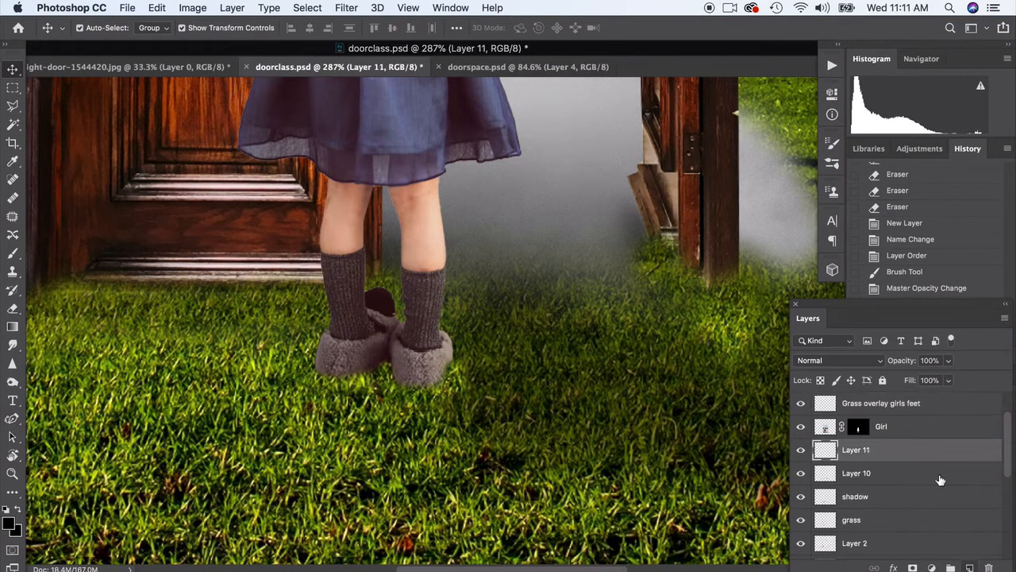
click(12, 254)
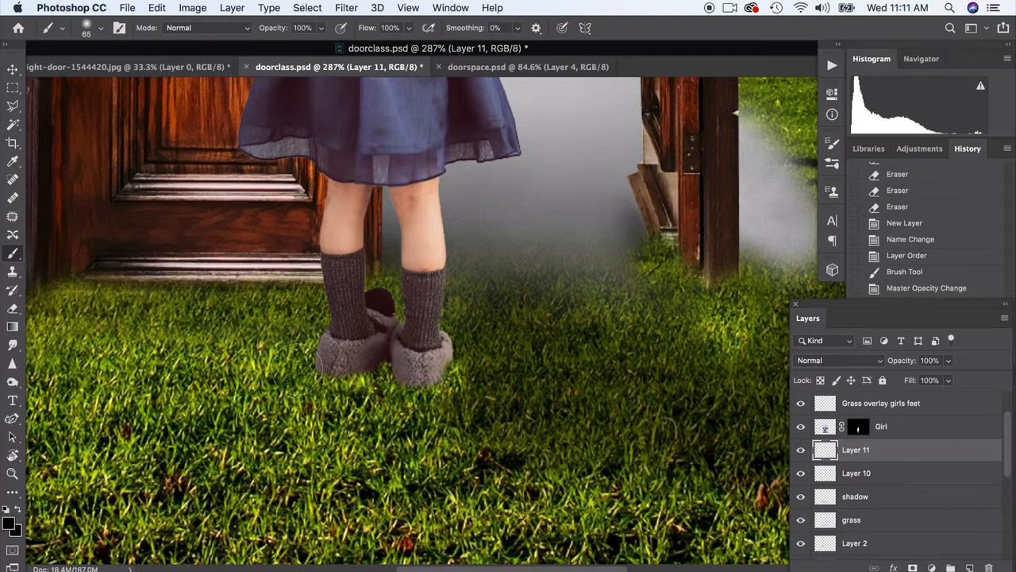
mouse_move(296, 364)
mouse_down()
mouse_move(349, 390)
mouse_move(445, 394)
mouse_up()
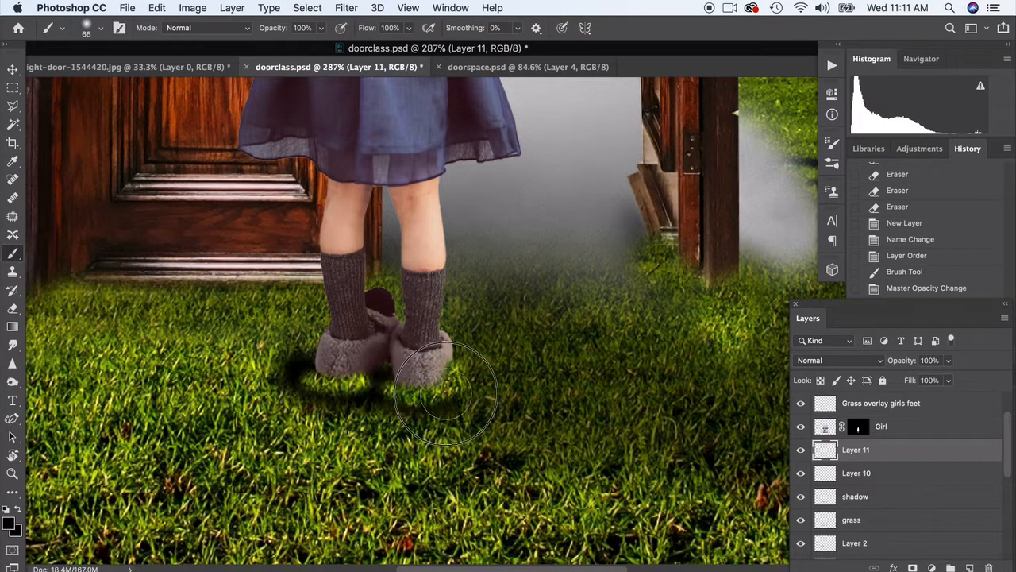
key(super+z)
click(14, 72)
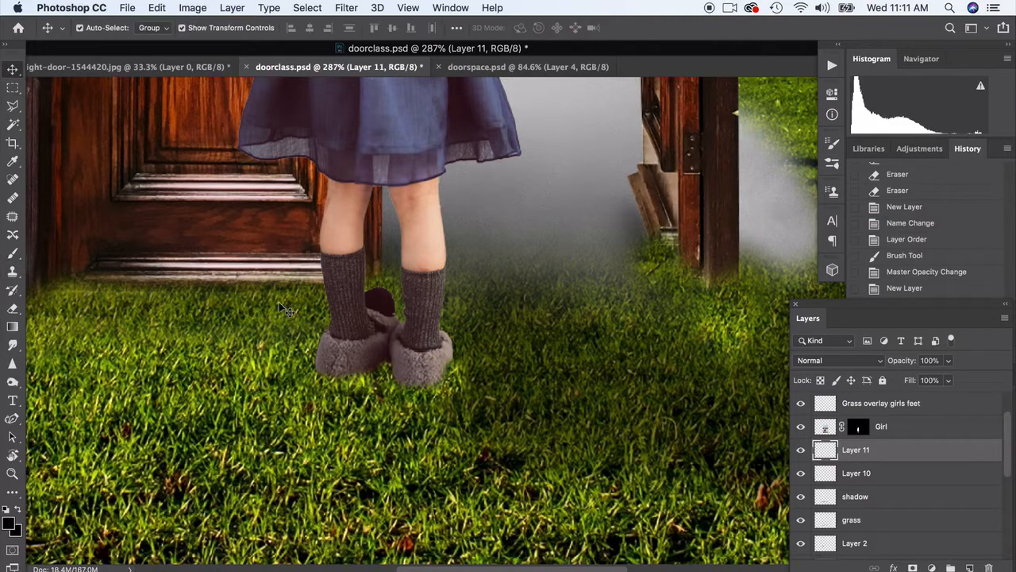
Hide the Grass overlay girls feet layer and mask the lower edges of the girl's shoes on the Girl layer using a 15 px black brush.
click(333, 387)
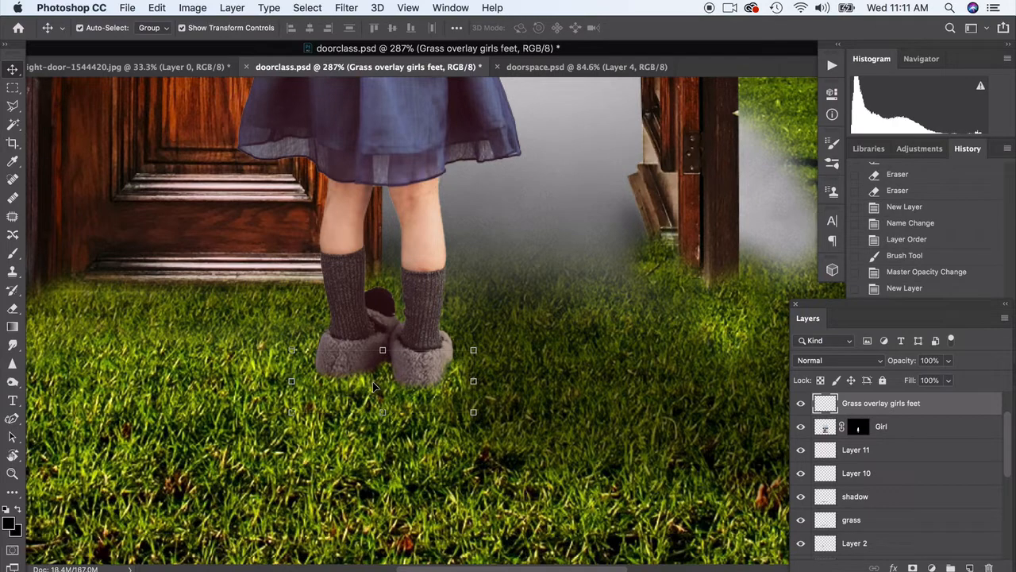
click(800, 403)
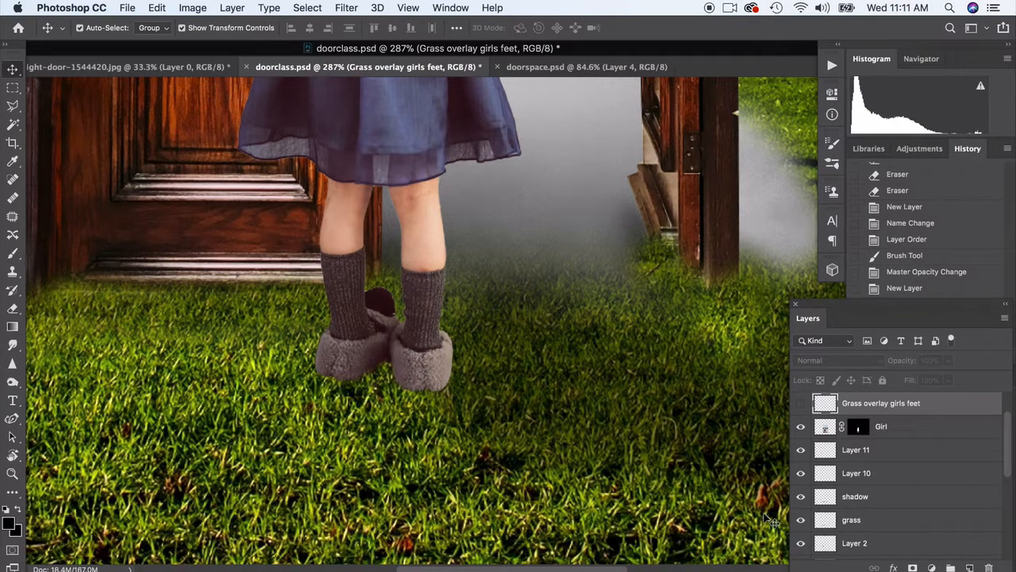
click(415, 363)
scroll(388, 346, up, 5)
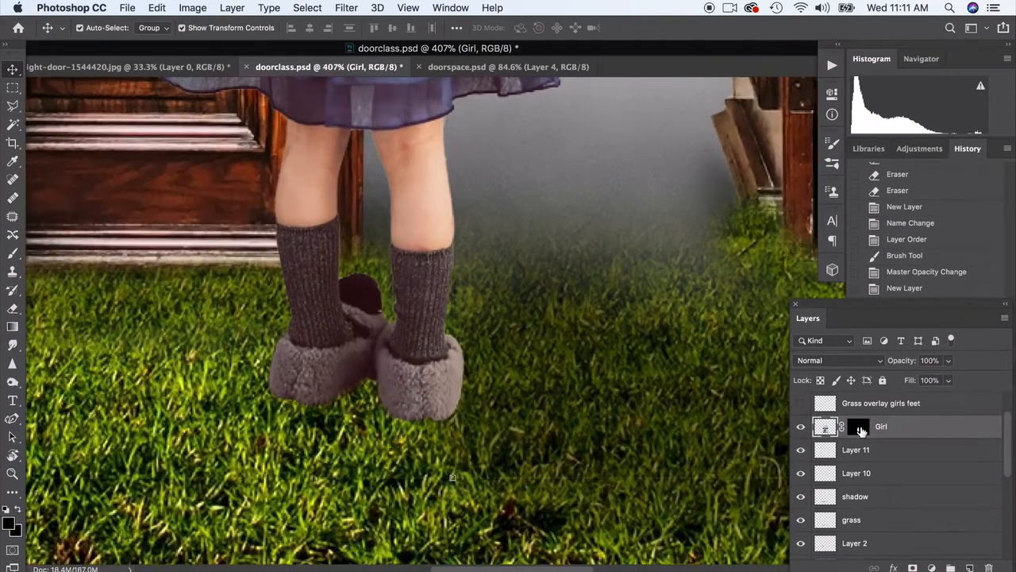
click(858, 429)
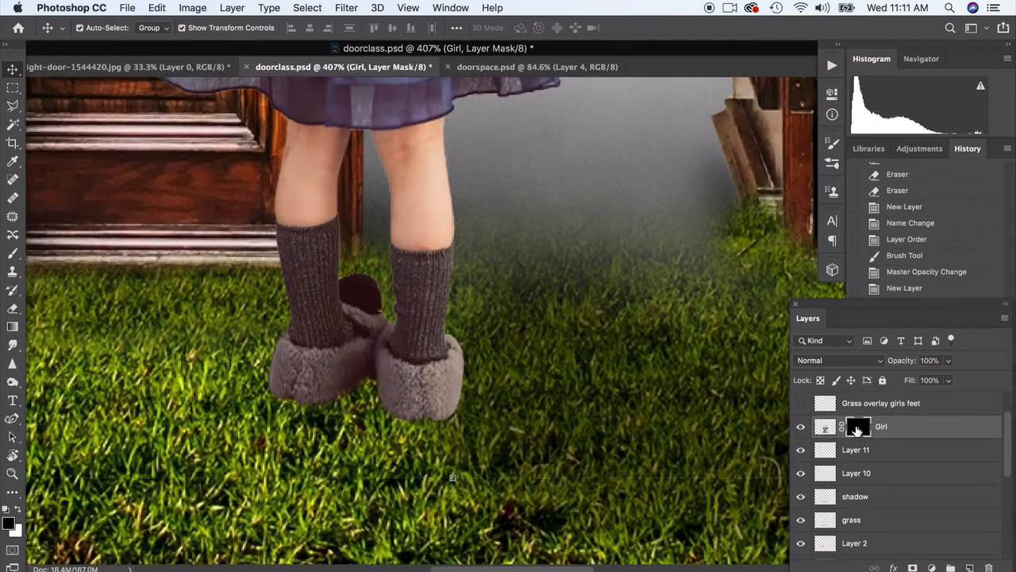
click(12, 254)
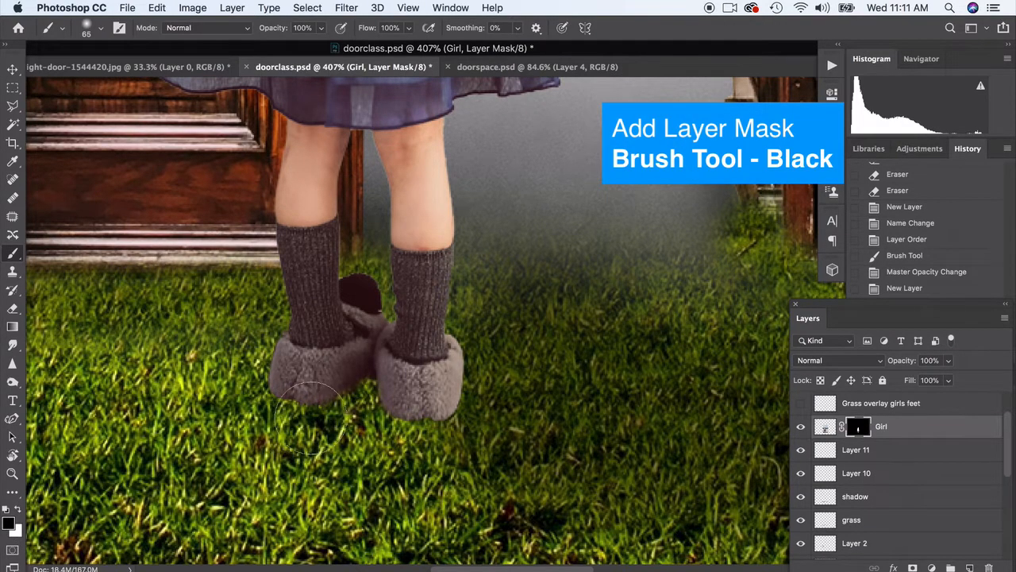
click(101, 29)
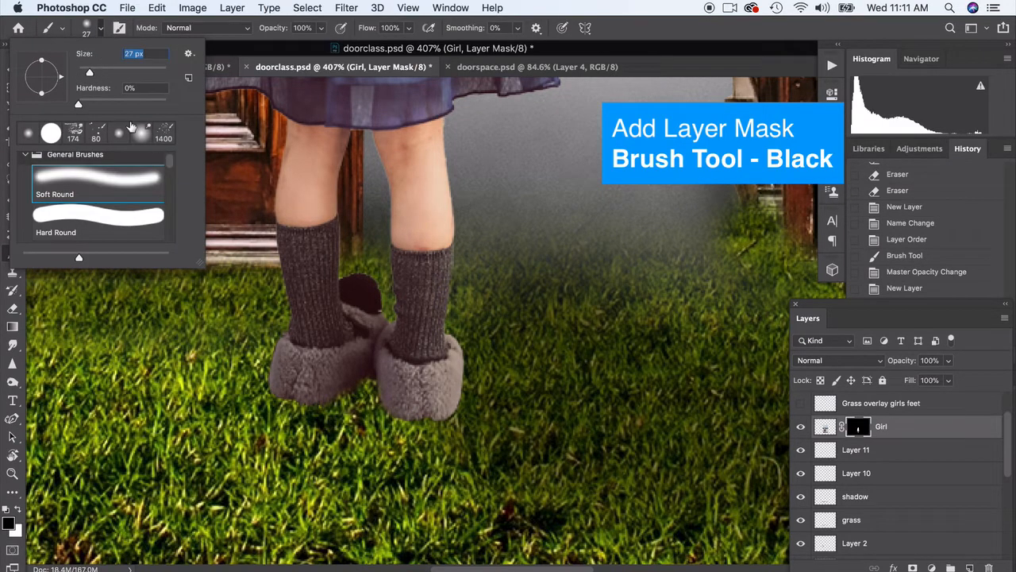
drag(89, 72, 84, 72)
mouse_move(270, 408)
mouse_down()
mouse_move(295, 415)
mouse_move(346, 399)
mouse_up()
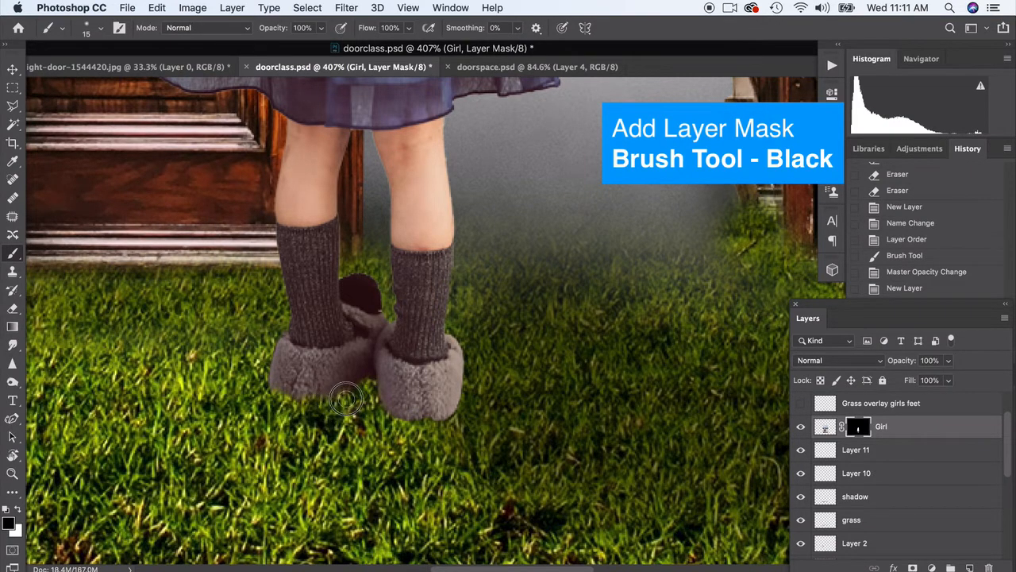
mouse_move(389, 436)
mouse_down()
mouse_move(436, 425)
mouse_move(455, 409)
mouse_move(458, 419)
mouse_move(467, 406)
mouse_move(466, 419)
mouse_move(431, 434)
mouse_move(423, 417)
mouse_move(403, 420)
mouse_move(376, 402)
mouse_move(305, 414)
mouse_move(262, 383)
mouse_up()
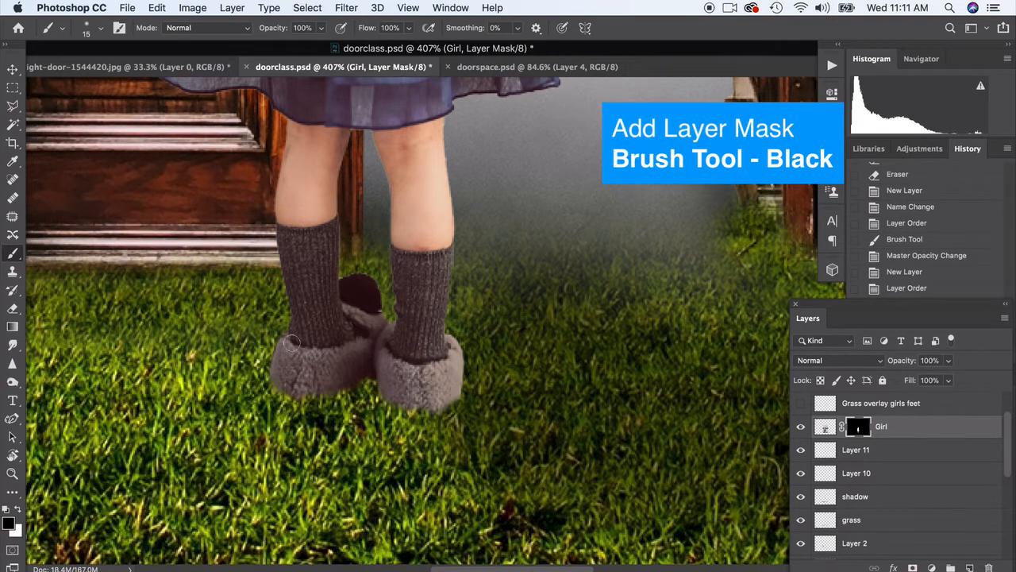
drag(466, 404, 480, 400)
Show the Layer 6 copy and Layer 6 copy 2 fog layers again.
click(12, 88)
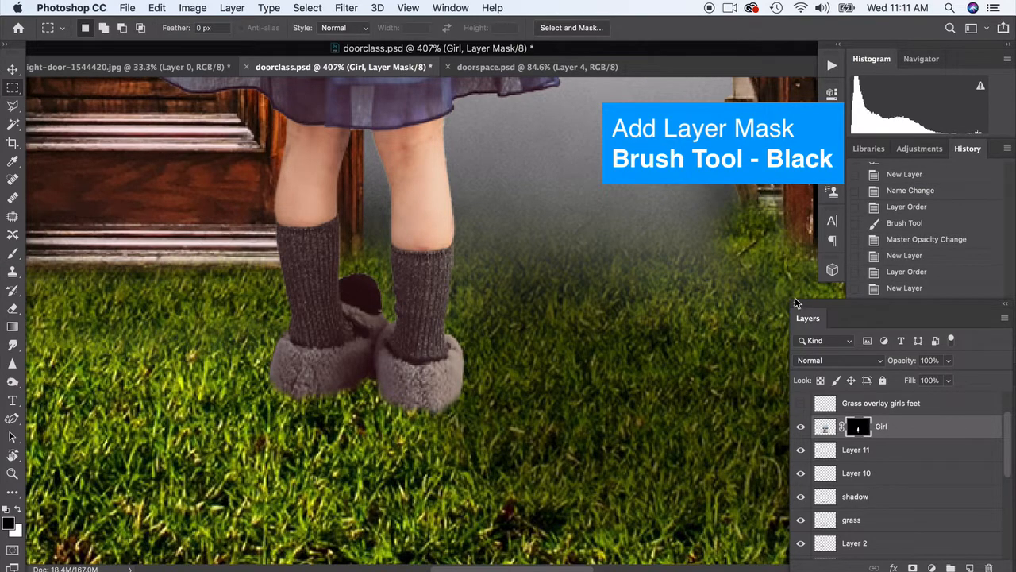
scroll(843, 471, up, 2)
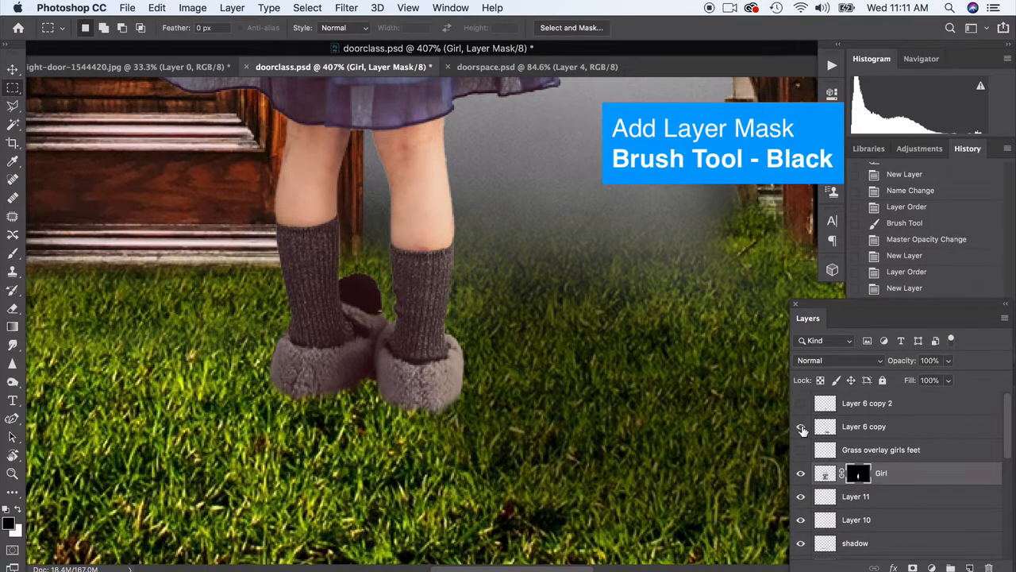
click(801, 427)
click(801, 403)
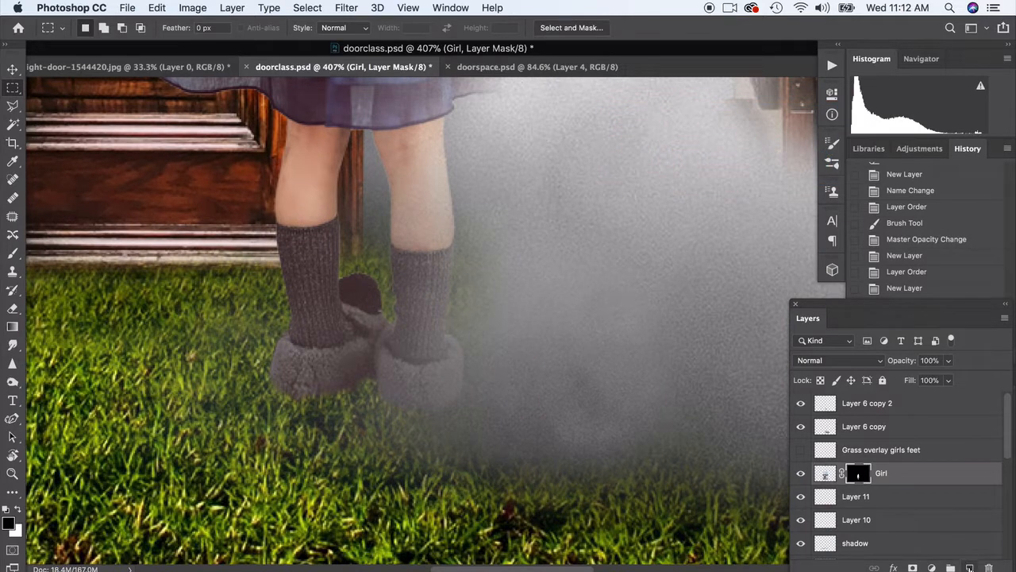
Add a new layer directly below Girl and paint a black shadow under the shoes with a 30 px soft brush, undoing and repainting a stroke.
click(970, 566)
drag(894, 485, 846, 508)
click(13, 255)
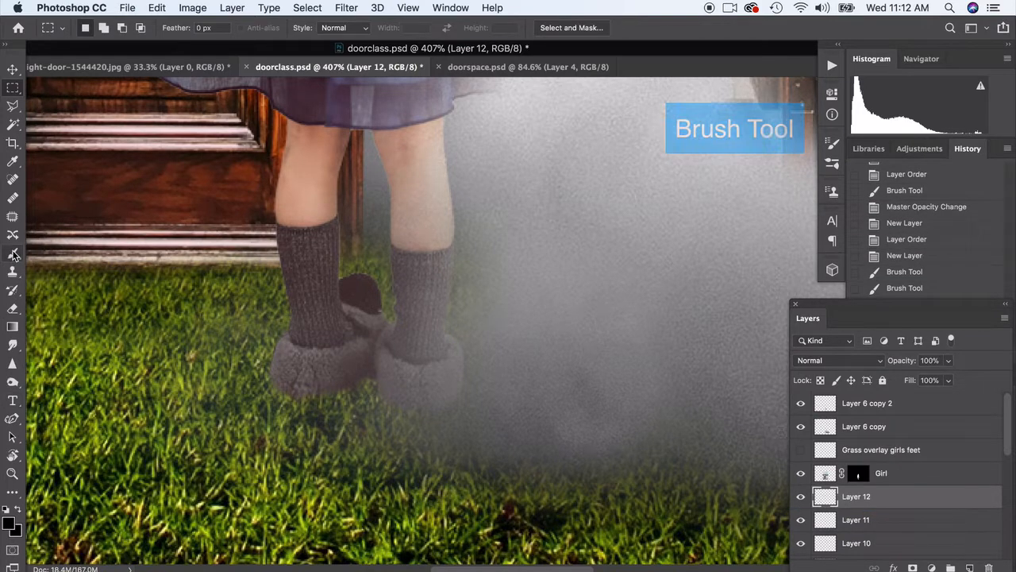
click(95, 29)
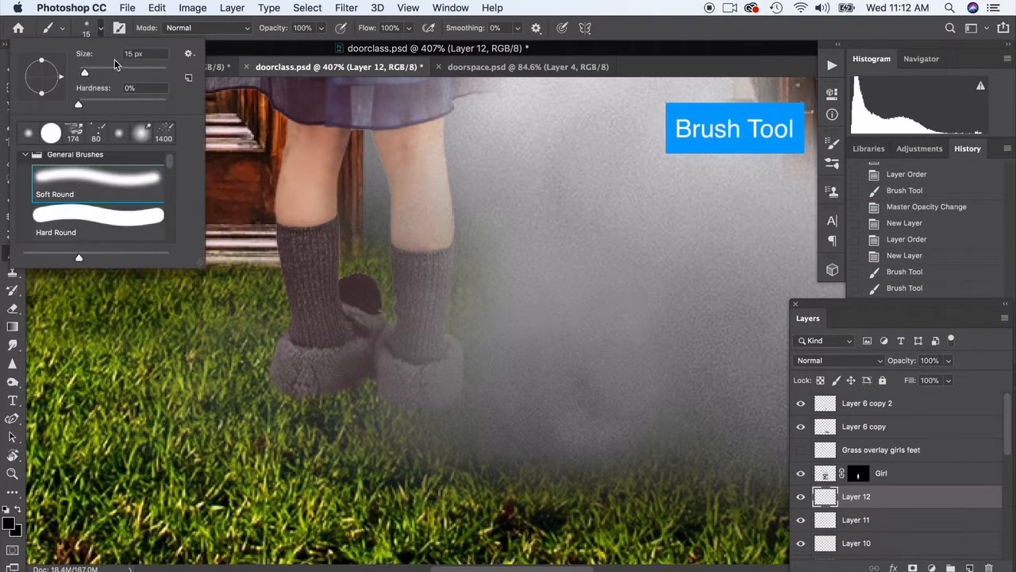
drag(88, 74, 94, 76)
mouse_move(268, 368)
mouse_down()
mouse_move(371, 381)
mouse_move(349, 395)
mouse_move(390, 398)
mouse_move(310, 401)
mouse_move(267, 380)
mouse_move(296, 362)
mouse_move(245, 377)
mouse_move(396, 406)
mouse_move(441, 396)
mouse_move(343, 404)
mouse_move(284, 391)
mouse_move(374, 369)
mouse_up()
scroll(380, 292, down, 3)
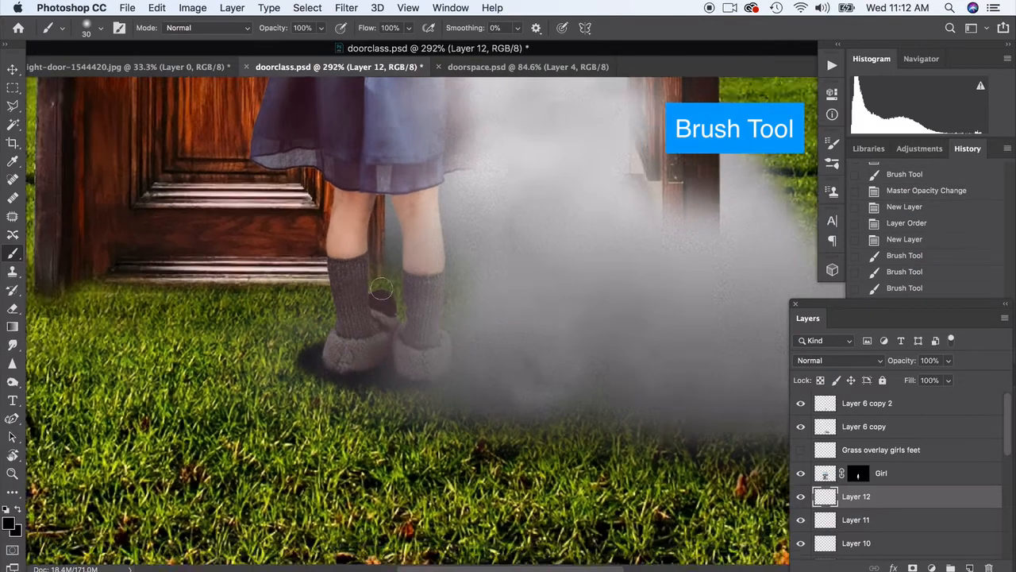
scroll(381, 288, down, 2)
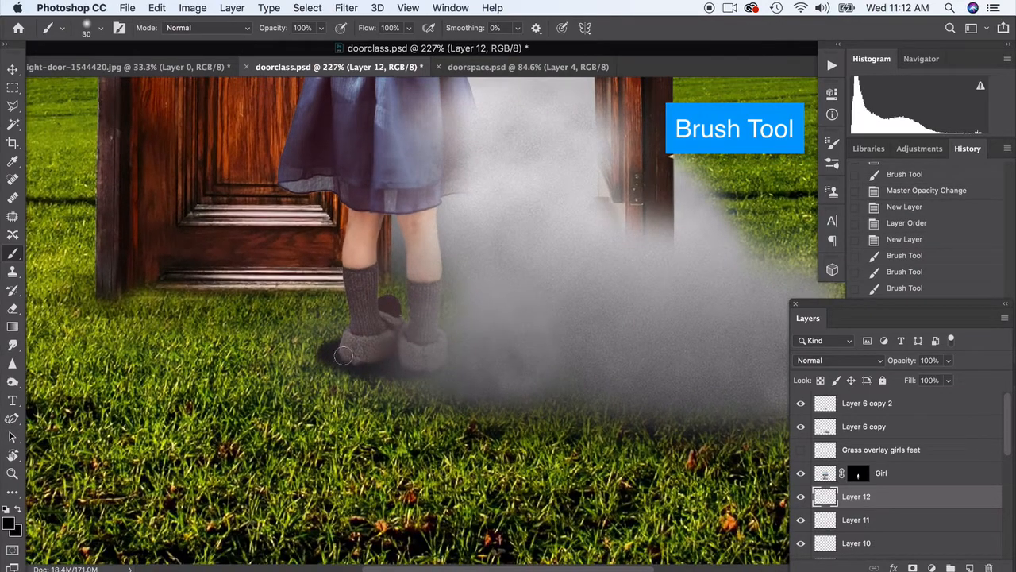
key(super+z)
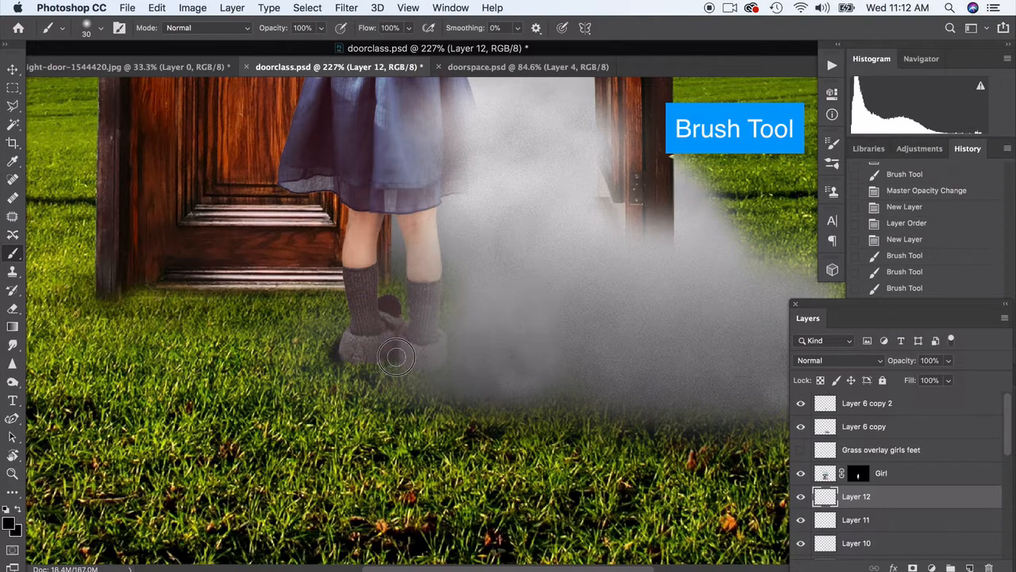
drag(397, 356, 450, 363)
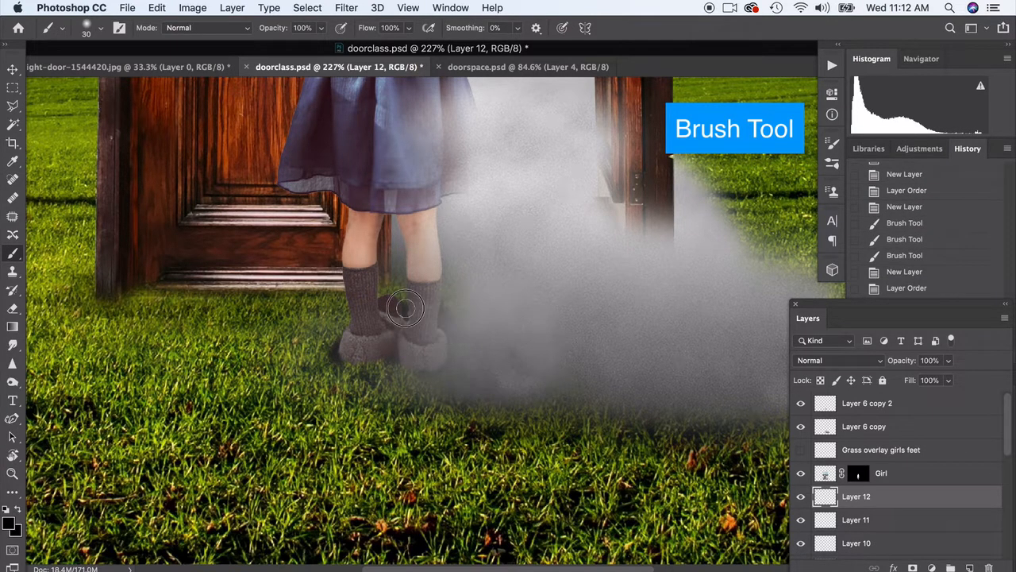
Paint more black shadow behind the shoes on Layer 12 and soften it with a 79 px soft eraser at 40% opacity.
mouse_move(404, 308)
mouse_down()
mouse_move(338, 341)
mouse_move(354, 321)
mouse_move(335, 339)
mouse_move(349, 311)
mouse_move(373, 298)
mouse_move(357, 326)
mouse_up()
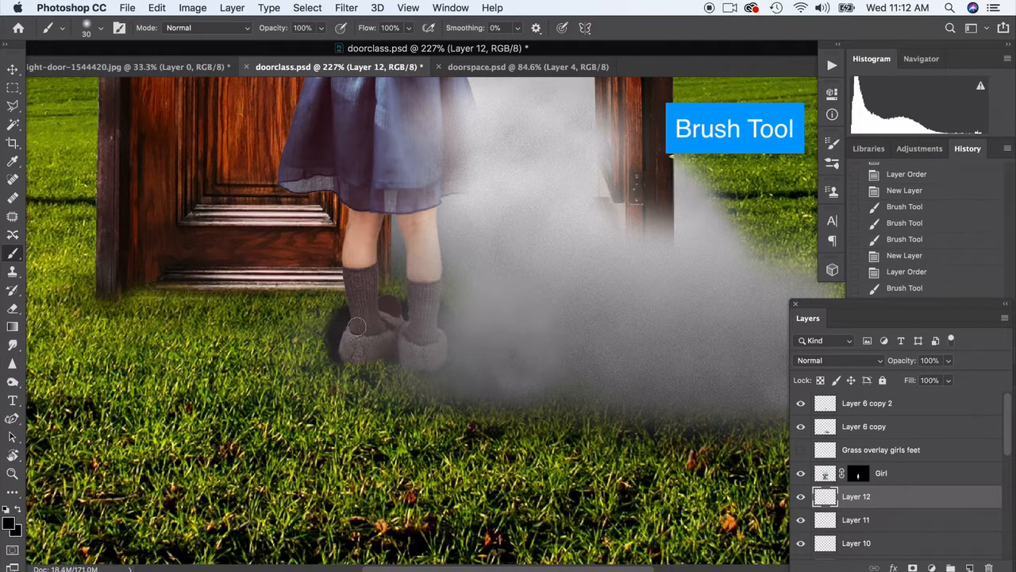
click(12, 309)
click(264, 28)
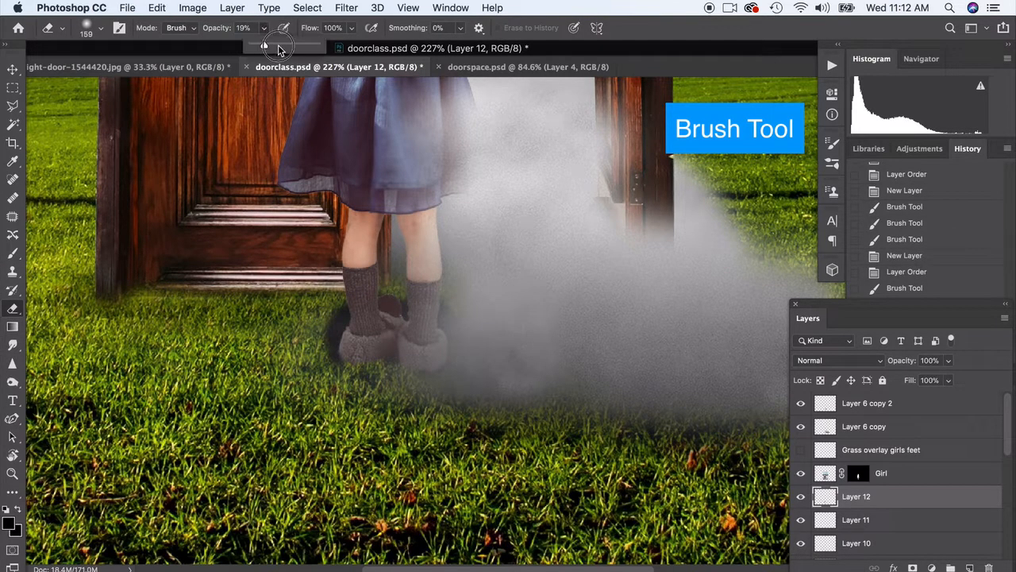
click(102, 29)
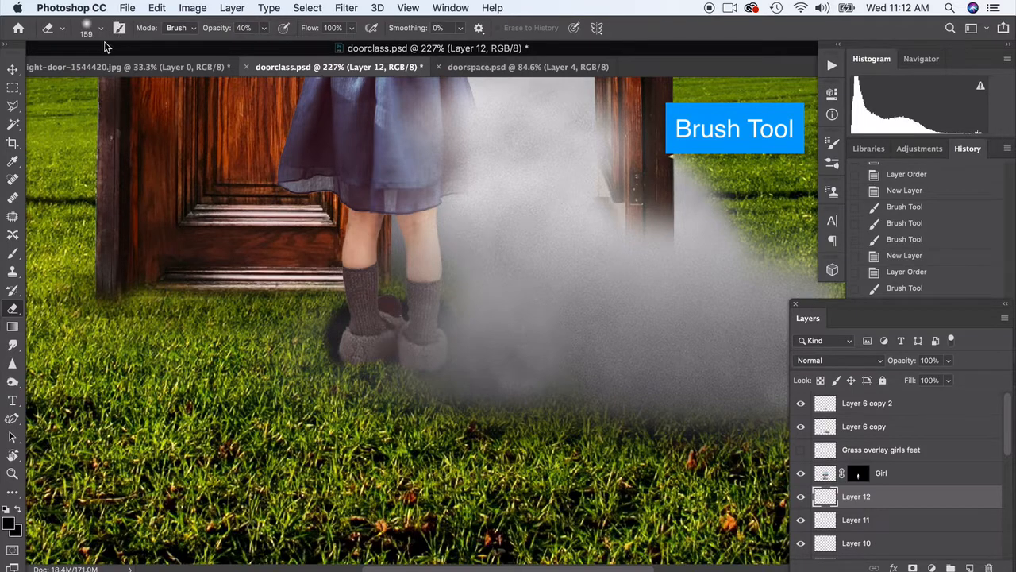
click(101, 28)
click(114, 73)
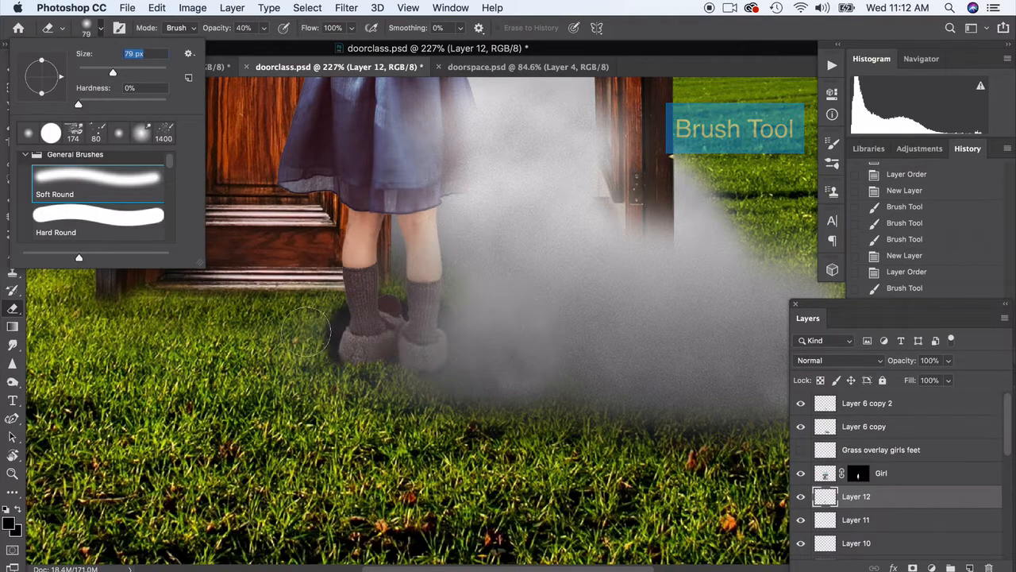
mouse_move(321, 324)
mouse_down()
mouse_move(318, 300)
mouse_move(340, 284)
mouse_move(318, 295)
mouse_move(413, 274)
mouse_move(341, 338)
mouse_up()
drag(341, 337, 326, 345)
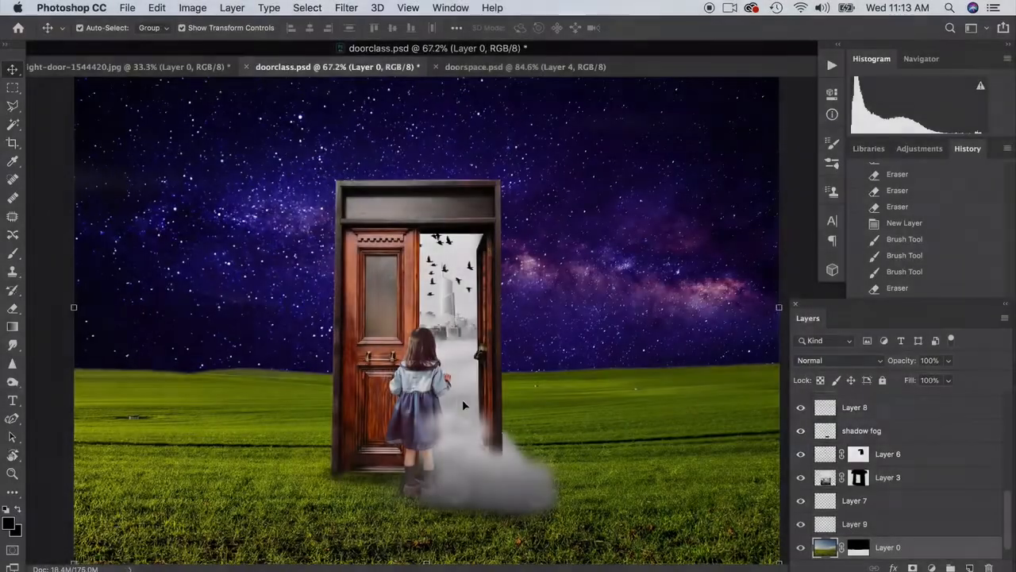
Add a new layer at the top of the stack and paint a soft black shadow under the door and fog, 185 px brush at 42% opacity.
scroll(429, 438, down, 3)
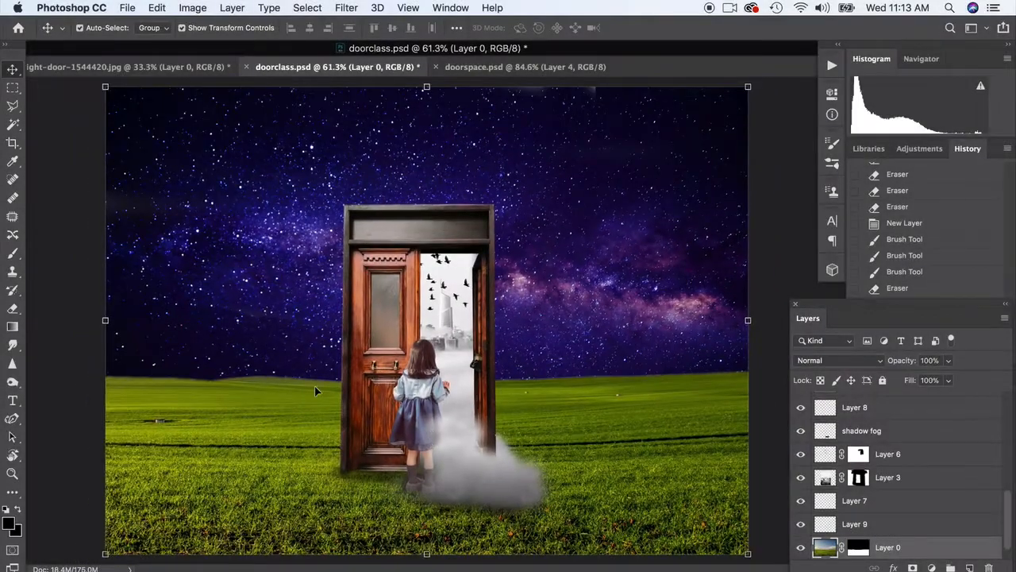
click(785, 164)
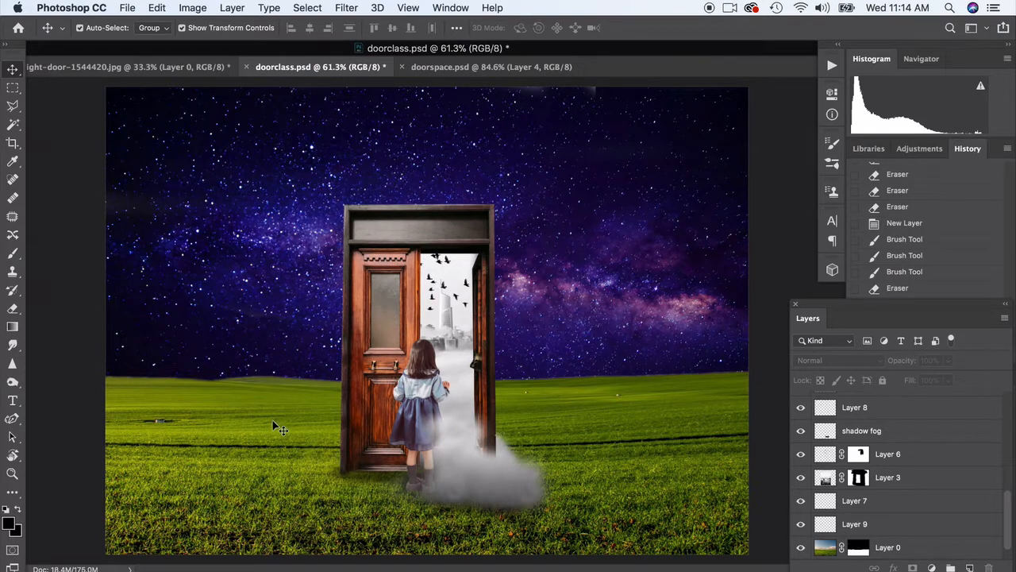
click(965, 567)
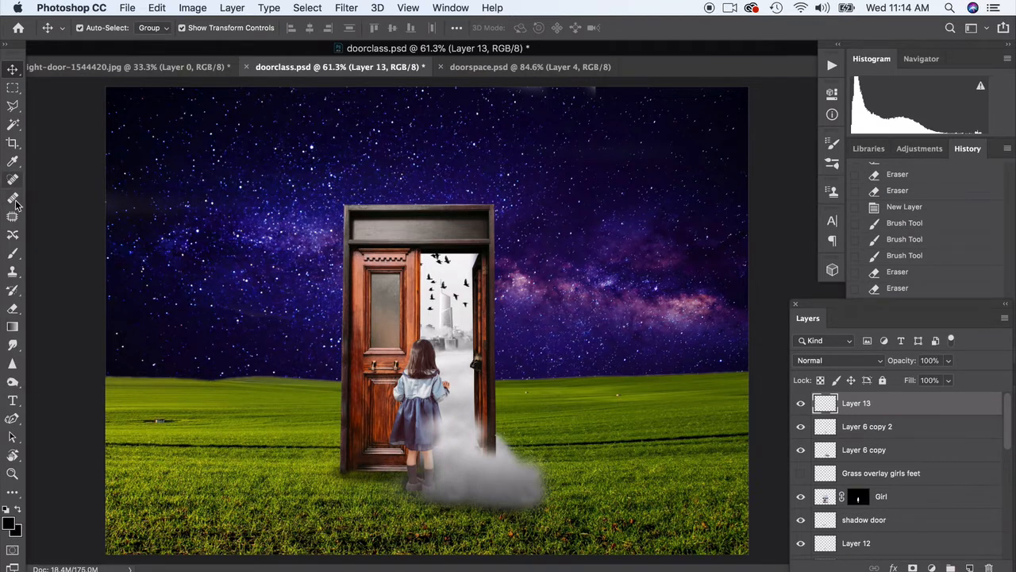
click(12, 253)
click(101, 28)
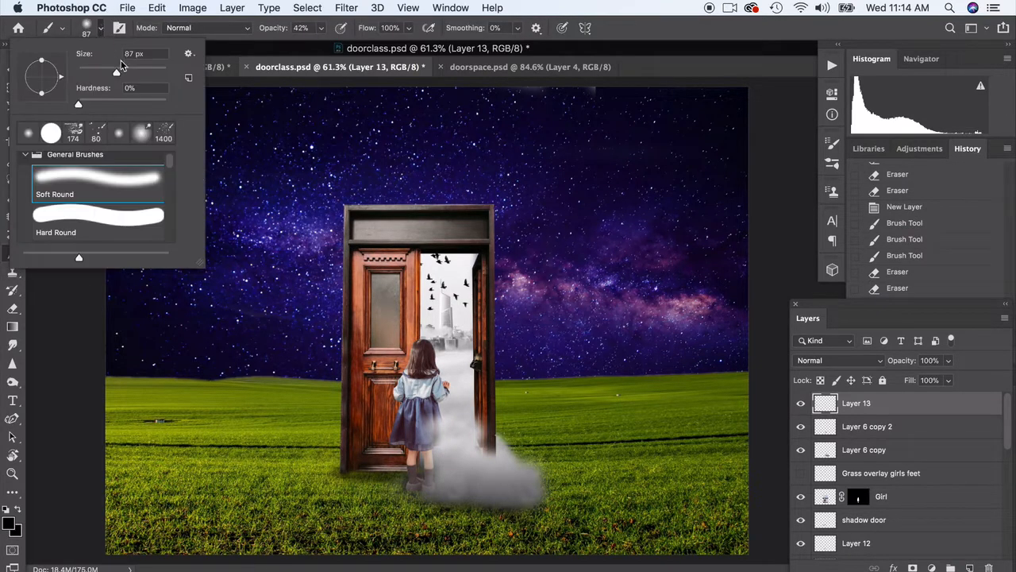
click(139, 71)
mouse_move(354, 474)
mouse_down()
mouse_move(433, 557)
mouse_move(398, 494)
mouse_move(482, 550)
mouse_move(463, 526)
mouse_move(483, 506)
mouse_move(512, 517)
mouse_move(461, 547)
mouse_up()
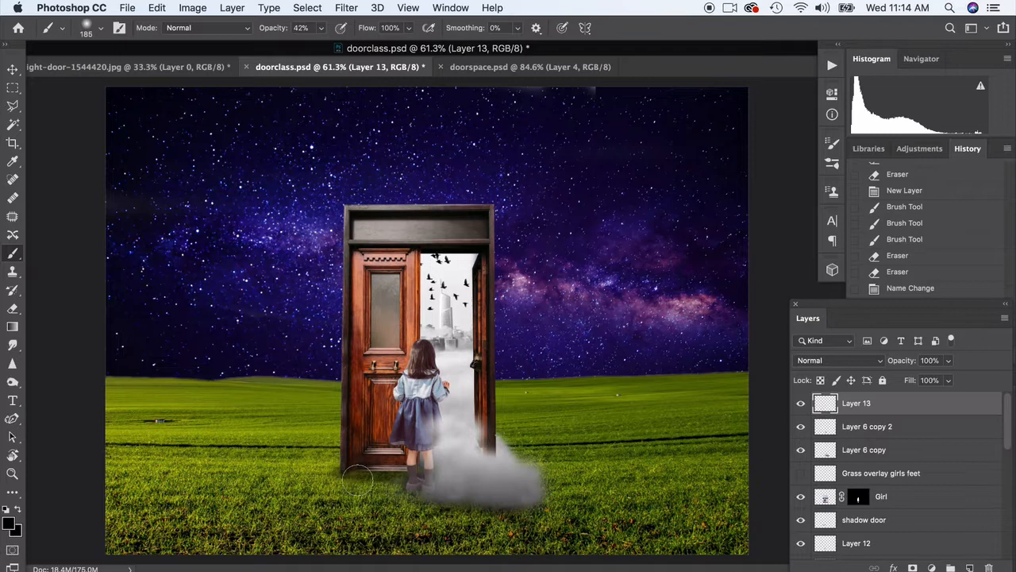
mouse_move(357, 481)
mouse_down()
mouse_move(397, 541)
mouse_move(449, 527)
mouse_move(471, 488)
mouse_move(493, 505)
mouse_move(505, 546)
mouse_up()
mouse_move(370, 477)
mouse_down()
mouse_move(455, 511)
mouse_move(503, 481)
mouse_move(484, 476)
mouse_move(481, 487)
mouse_up()
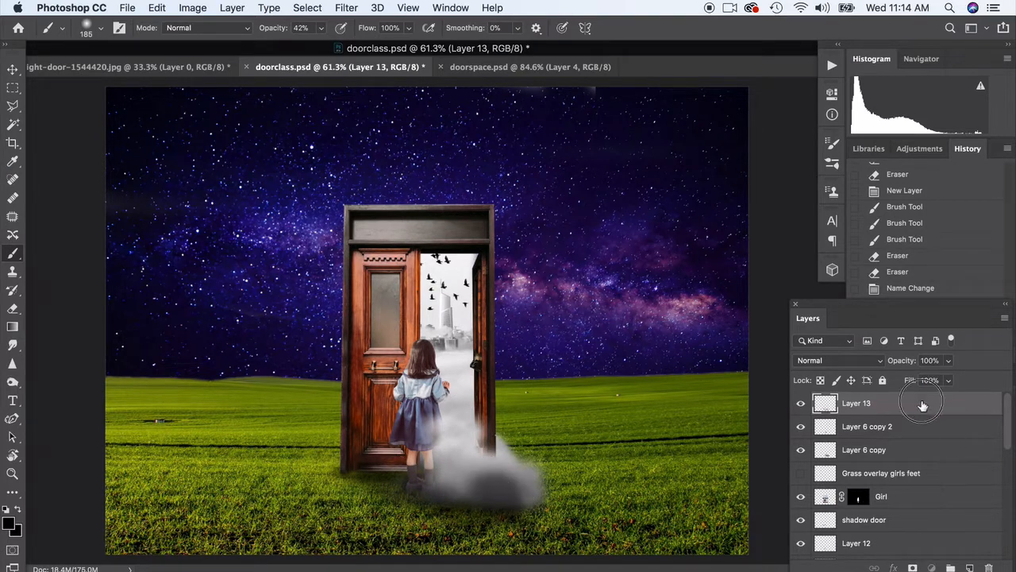
Move Layer 13 directly above Layer 1, beneath Layer 2, and lower its opacity to 57%.
drag(923, 403, 883, 542)
drag(946, 360, 919, 378)
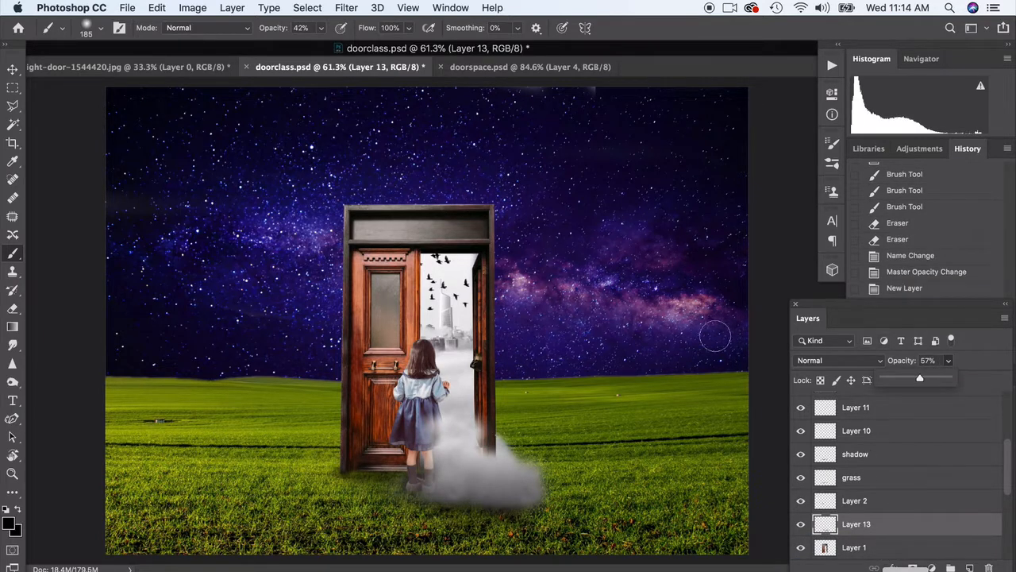
Try shifting the painted shadow and the Layer 6 copy fog on the canvas, undoing each move.
click(12, 69)
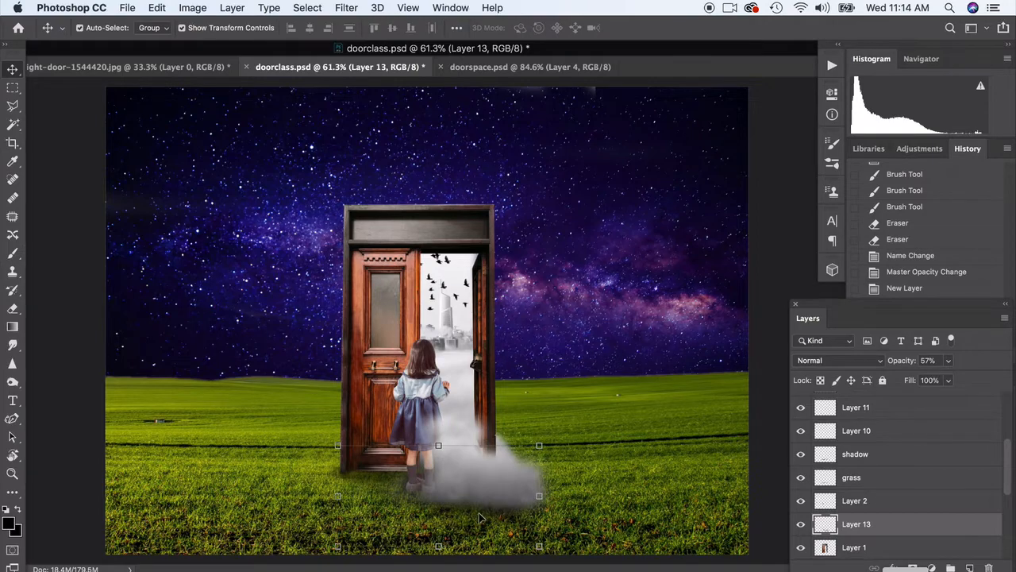
drag(481, 516, 477, 536)
key(super+z)
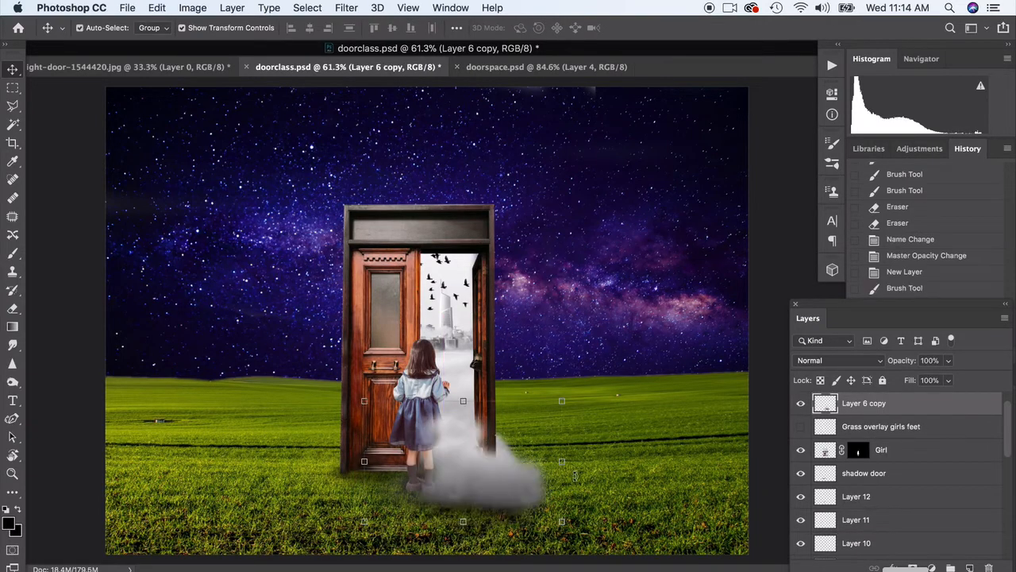
scroll(505, 507, up, 5)
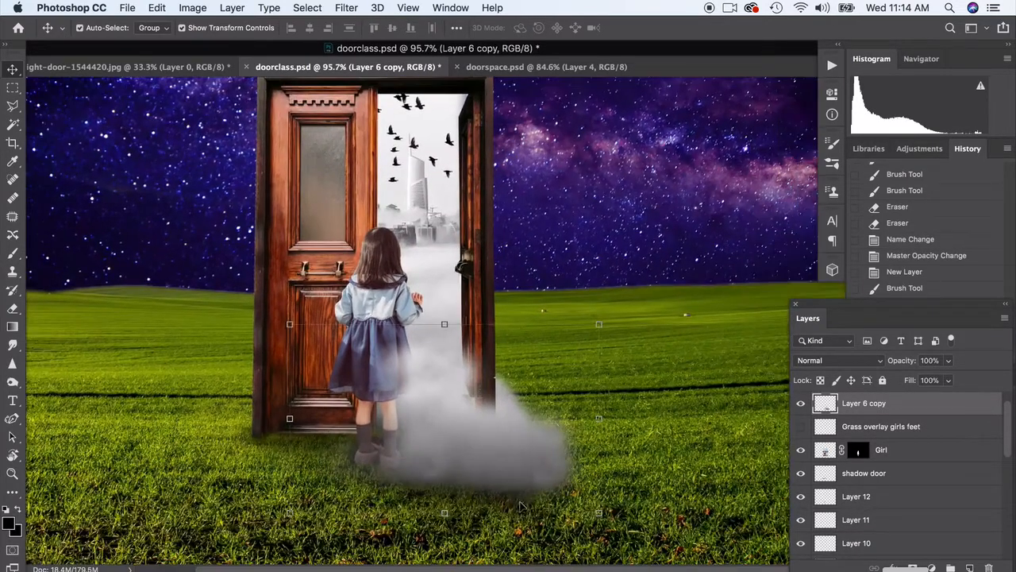
drag(512, 505, 479, 483)
key(super+z)
Toggle the visibility of the Layer 6 copy and shadow door layers and examine their effect on the whole composite.
click(800, 404)
click(801, 404)
click(801, 474)
scroll(850, 502, down, 1)
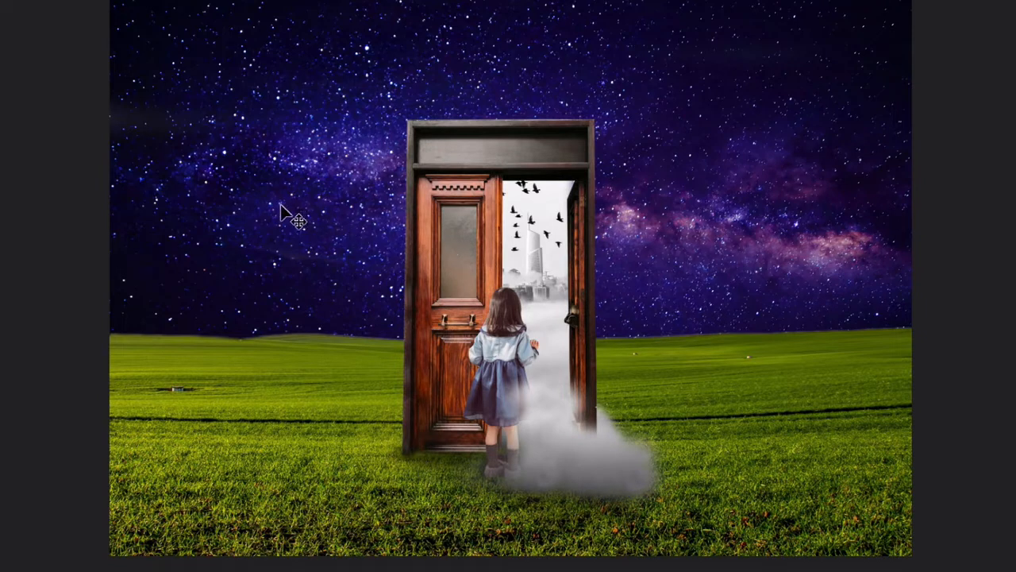
key(ctrl+plus)
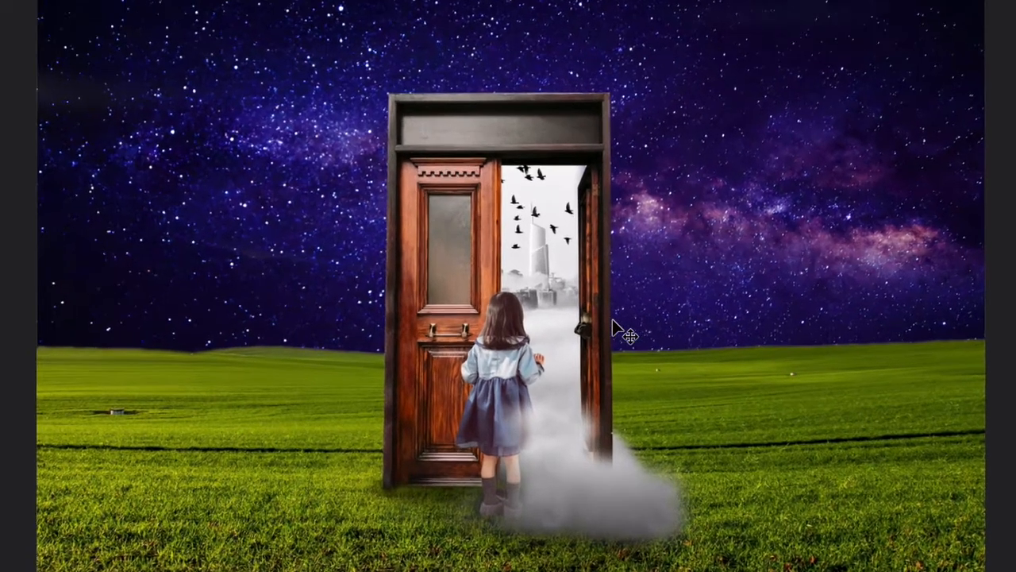